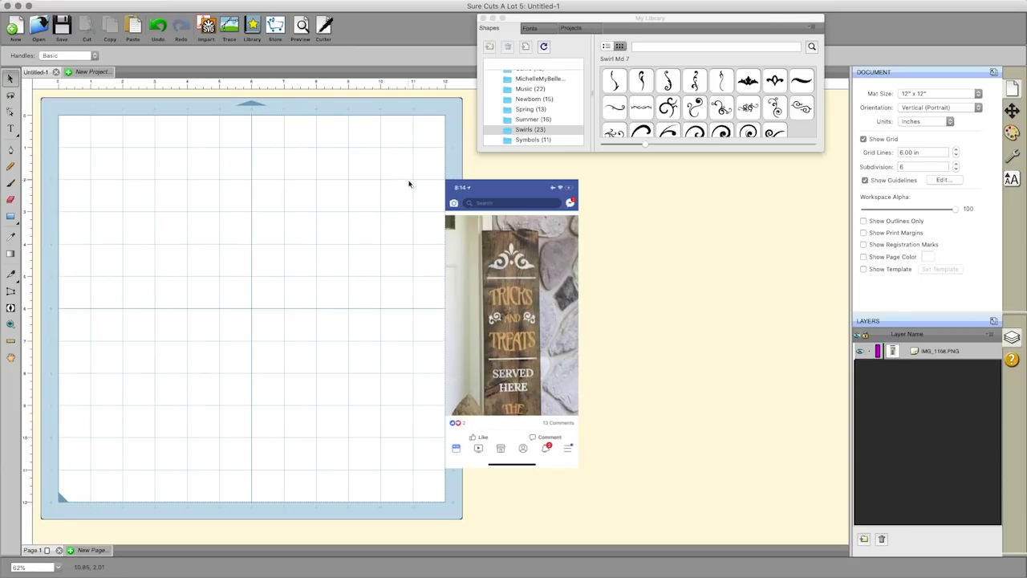
Select the imported IMG_1168.PNG screenshot of the Tricks and Treats sign.
click(480, 259)
Move the sign screenshot to X 12.000 in, just past the mat's right edge.
drag(480, 259, 506, 253)
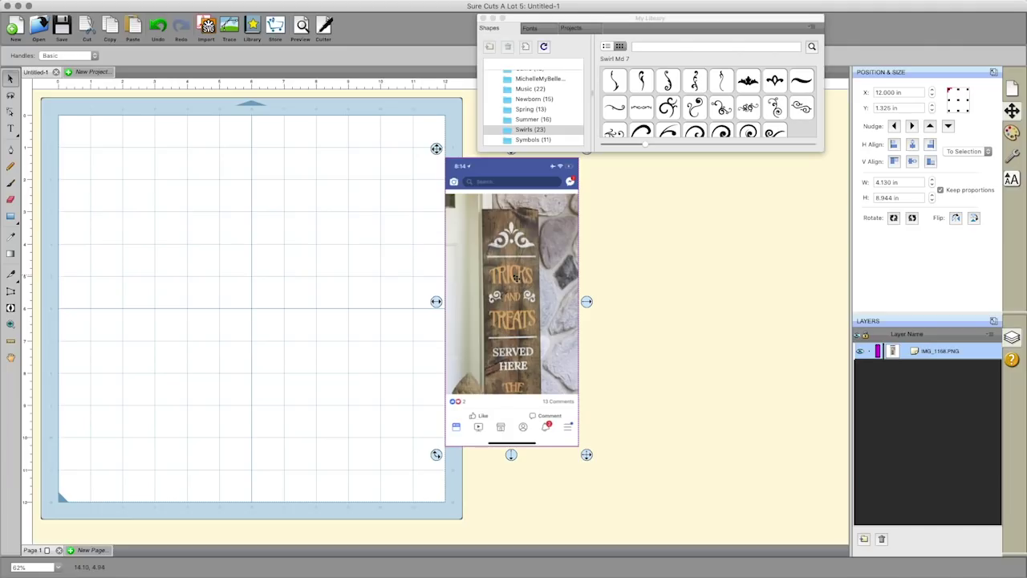
drag(515, 277, 534, 276)
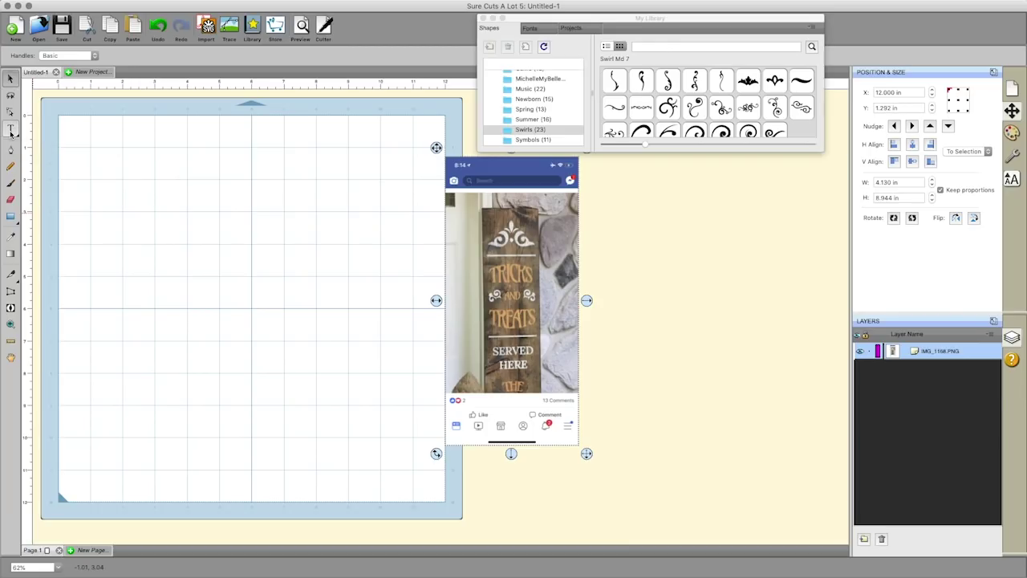
Switch My Library to Fonts, preview Arial Black, and enlarge the library window.
click(532, 30)
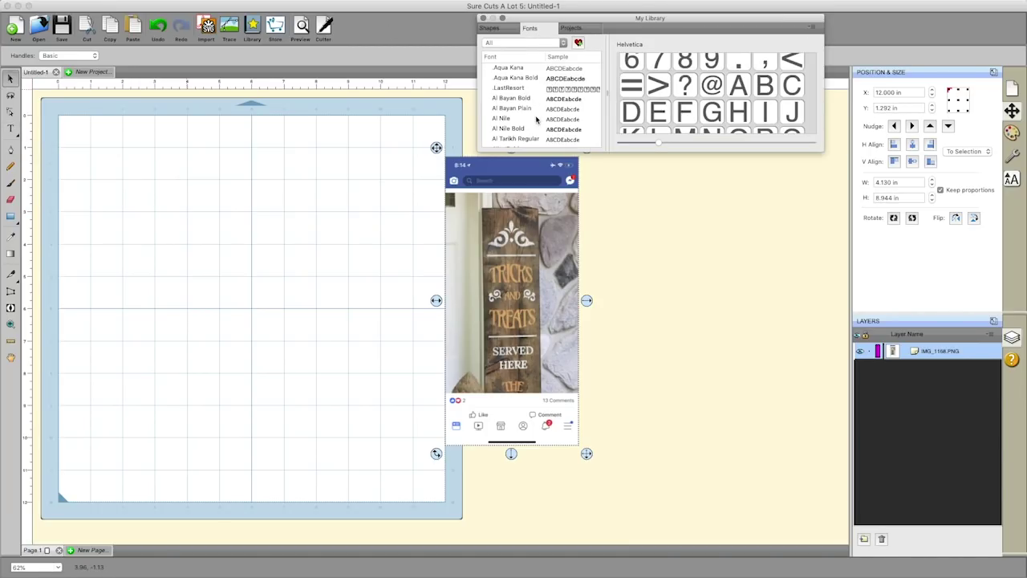
scroll(537, 119, down, 5)
scroll(536, 119, down, 4)
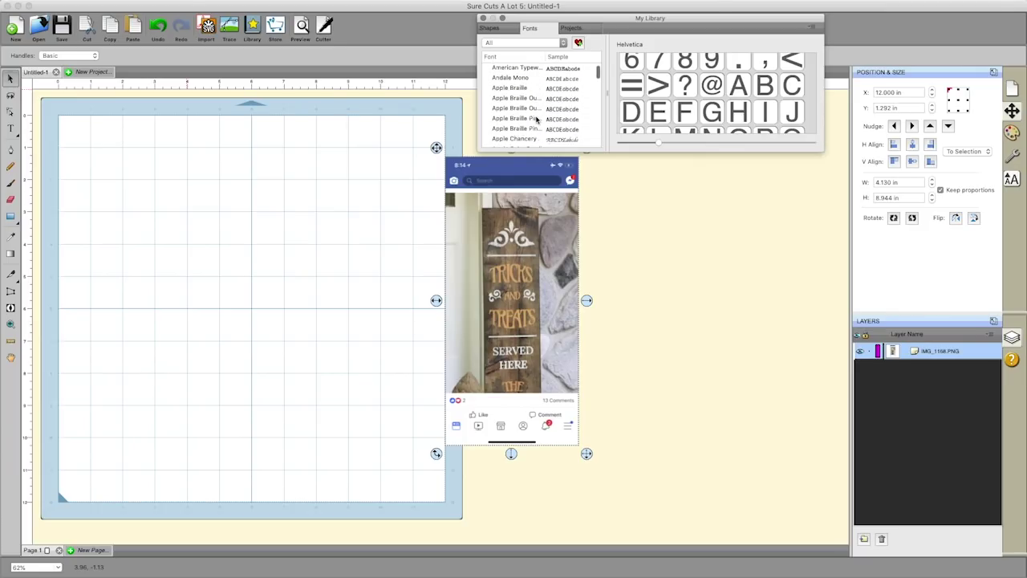
scroll(537, 118, down, 2)
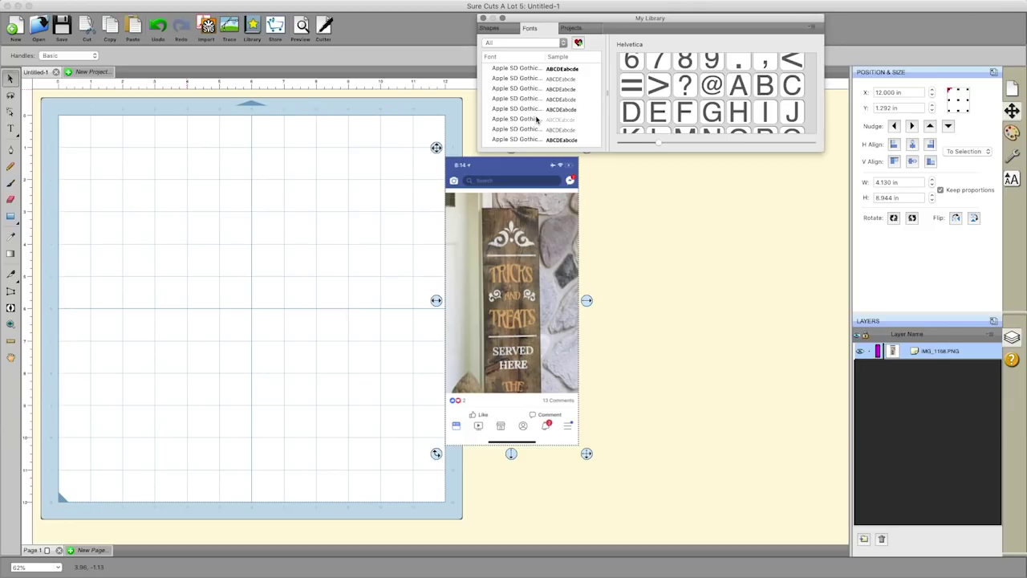
scroll(537, 118, down, 3)
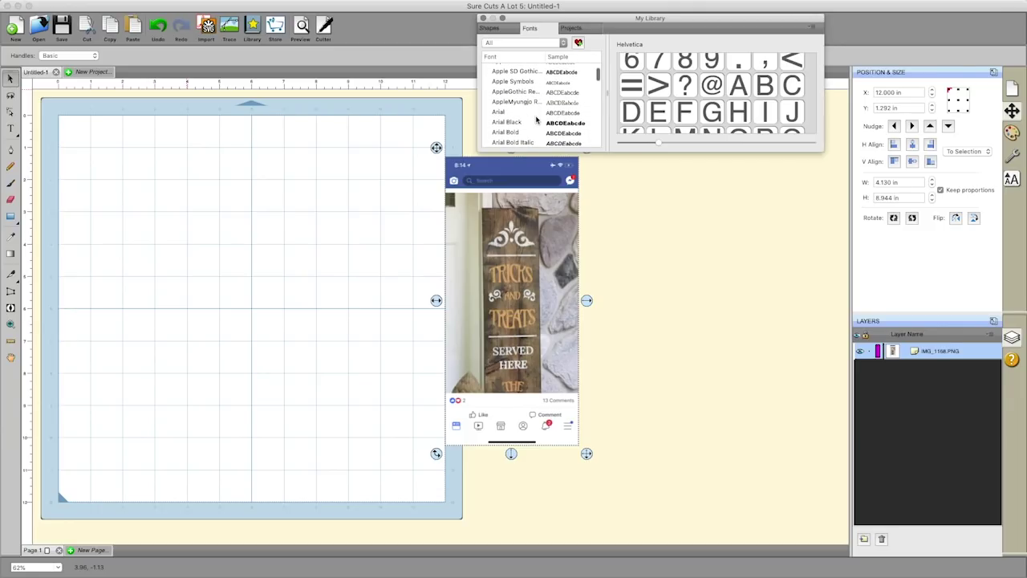
click(530, 122)
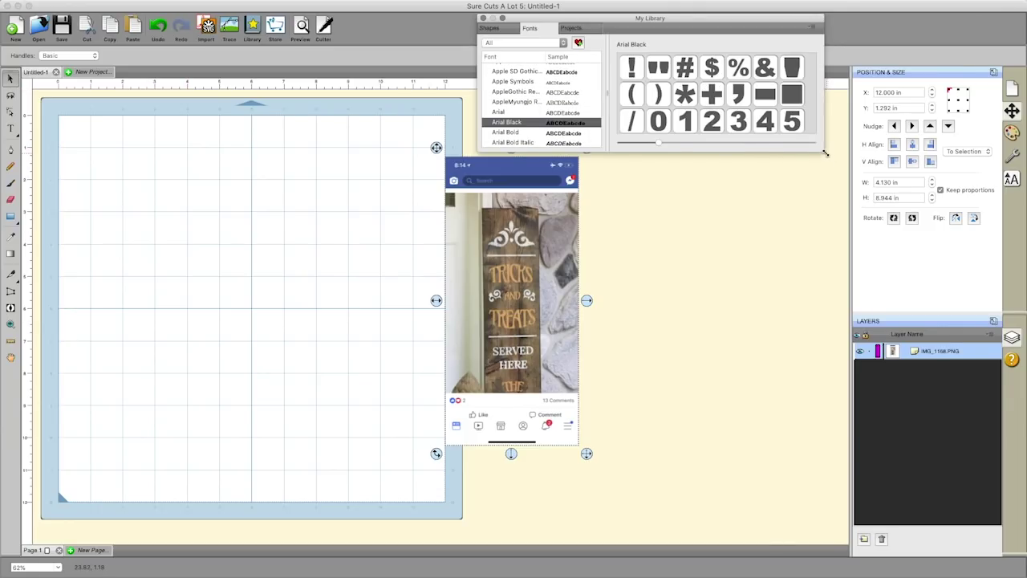
drag(820, 148, 888, 221)
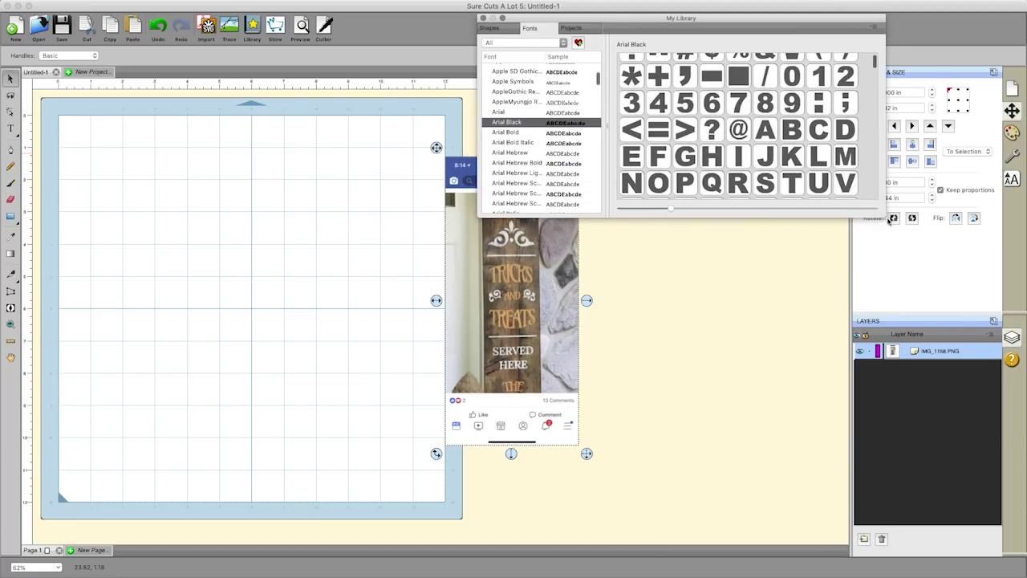
Preview Arial Bold, Arial Bold Italic and the Arial Hebrew font variants.
click(545, 133)
click(543, 144)
click(543, 153)
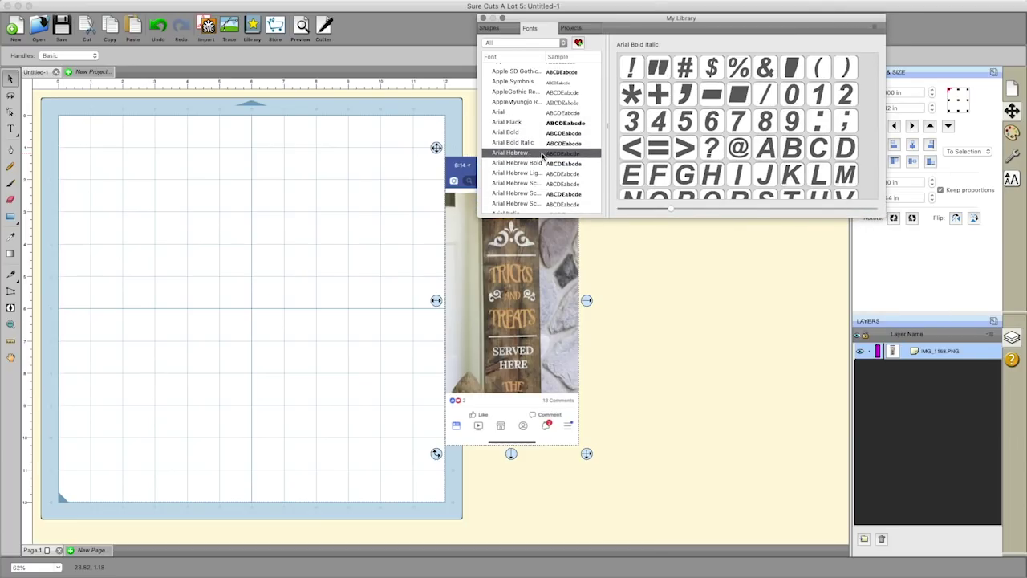
click(543, 164)
click(536, 173)
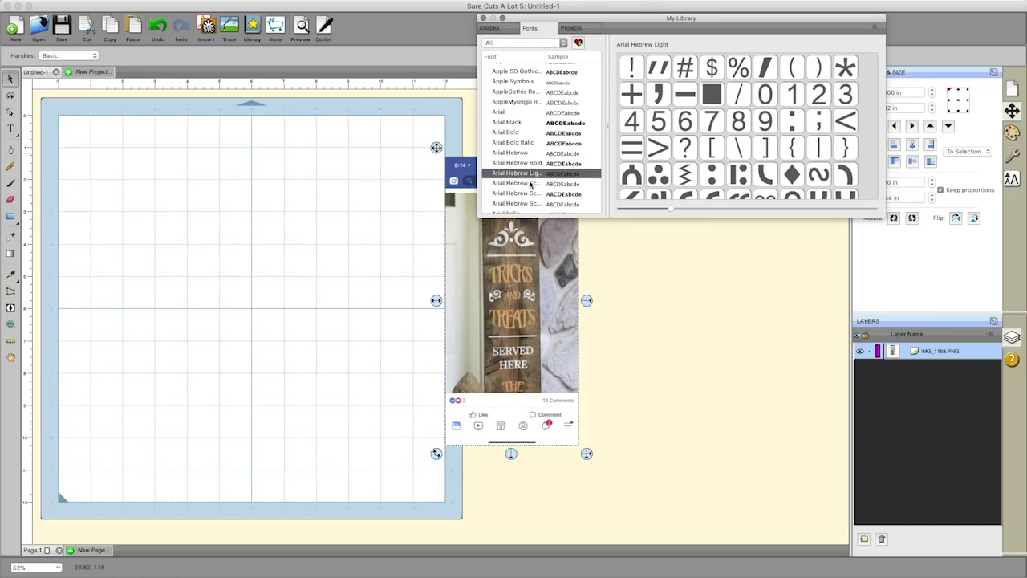
click(536, 183)
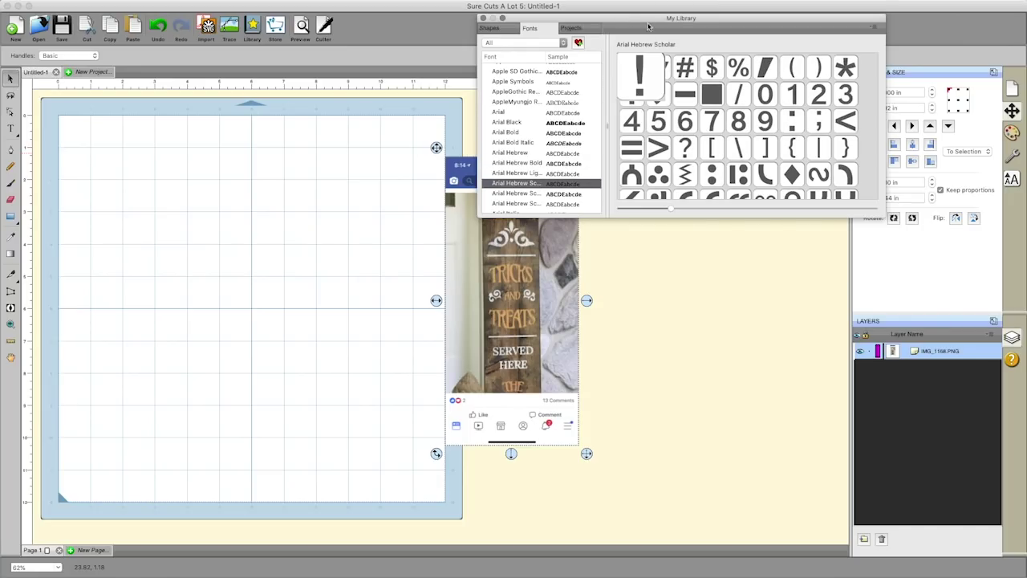
Browse further down the font list, previewing Comic Sans MS and ending on Damascus Medium.
scroll(549, 165, down, 5)
scroll(550, 165, down, 15)
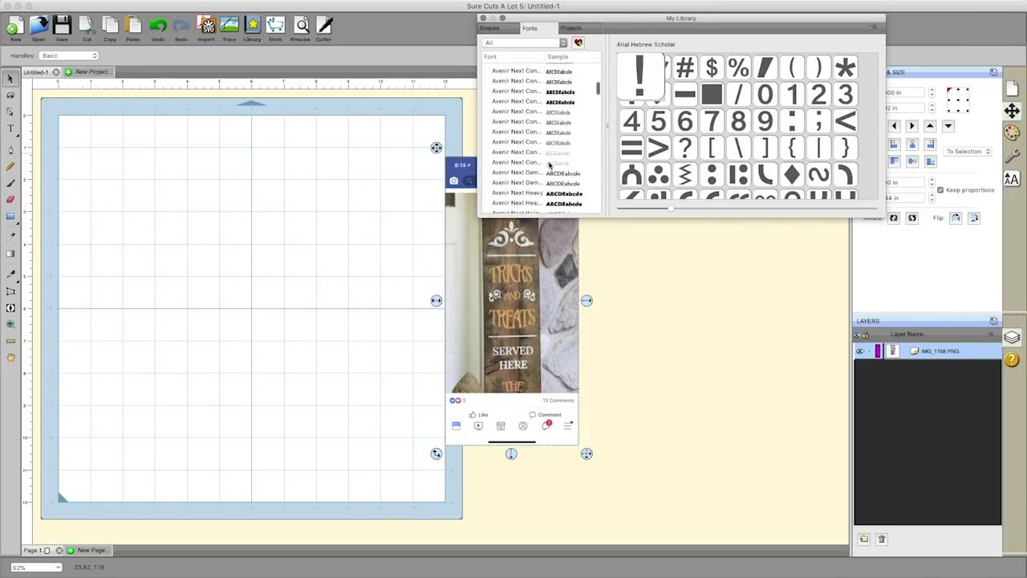
scroll(550, 166, down, 12)
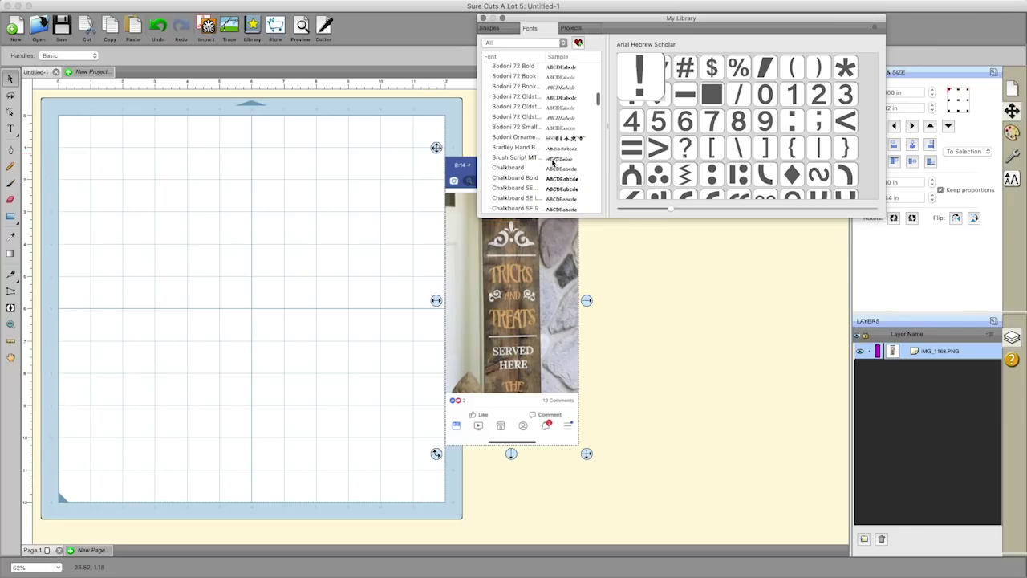
click(530, 157)
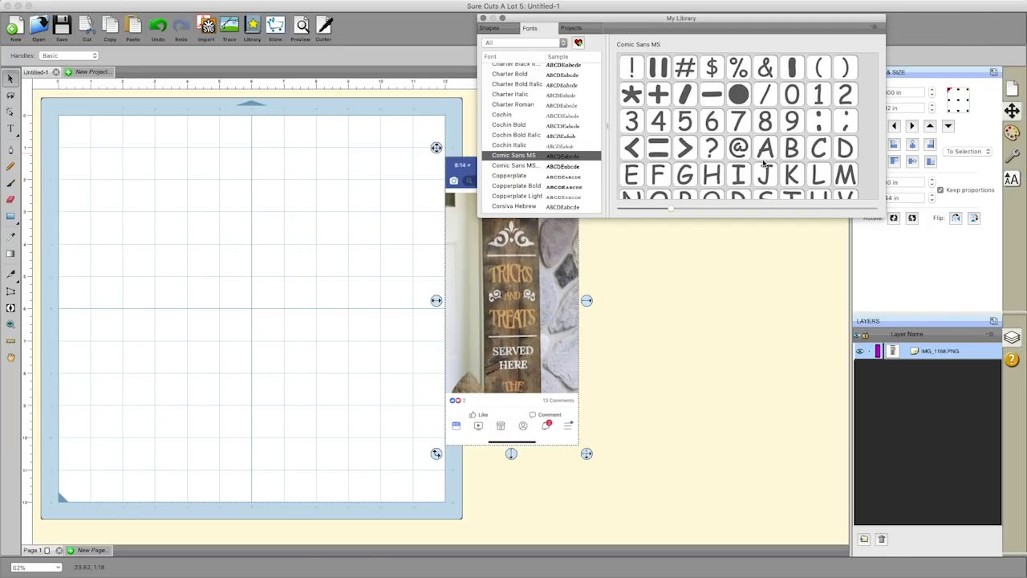
scroll(763, 163, down, 1)
scroll(762, 163, down, 9)
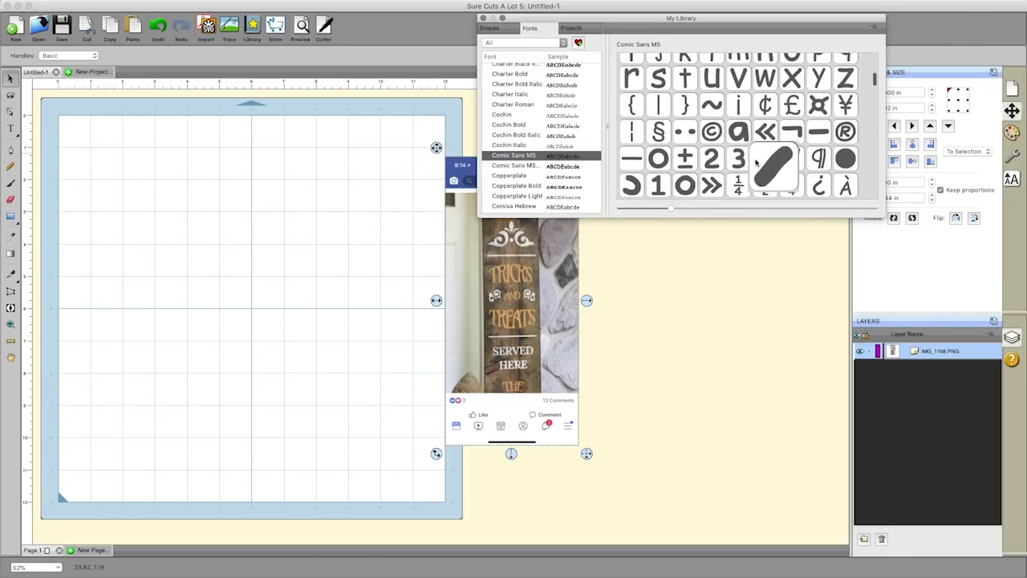
scroll(736, 161, down, 1)
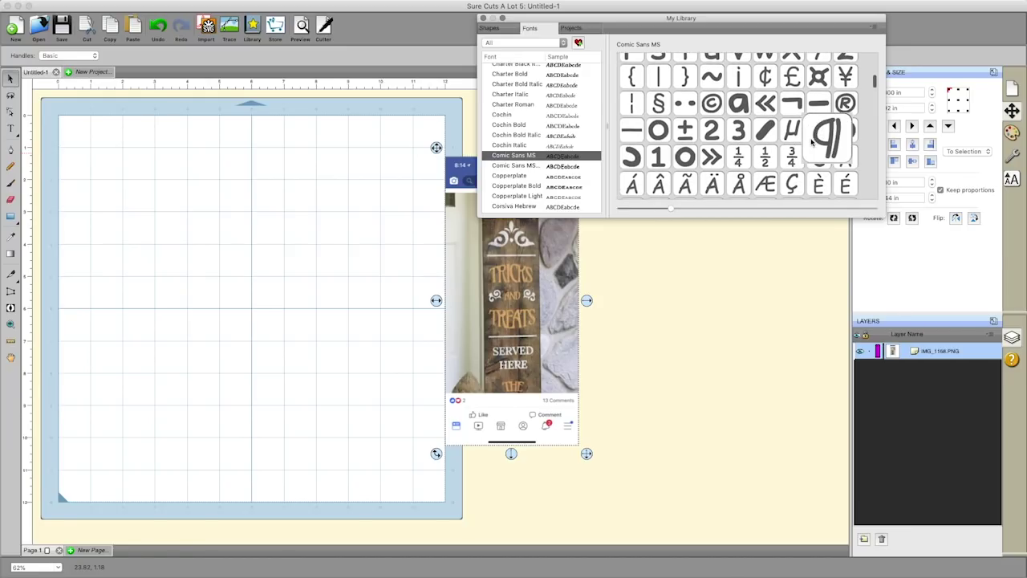
scroll(818, 136, down, 6)
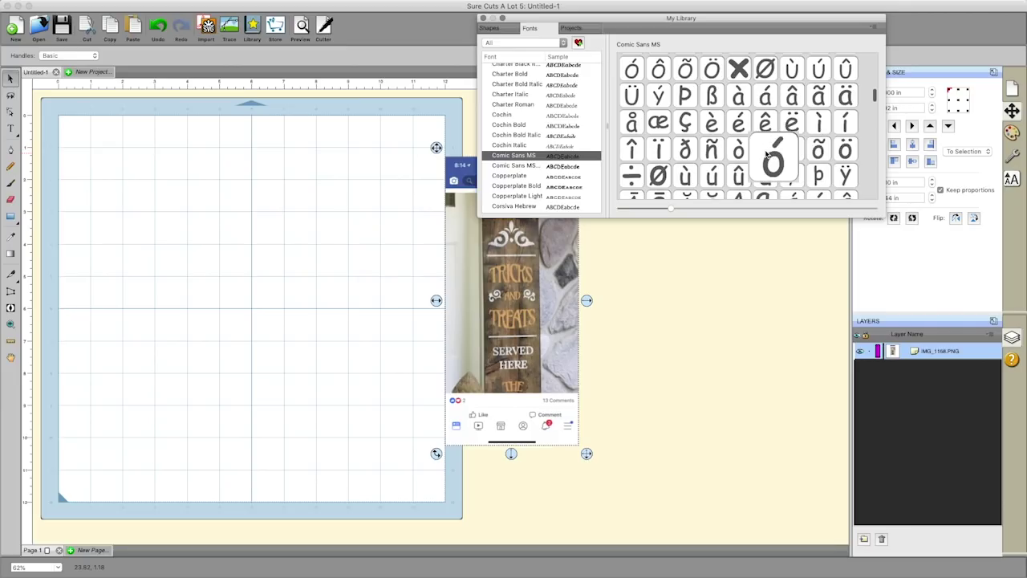
scroll(762, 156, down, 4)
scroll(739, 160, down, 6)
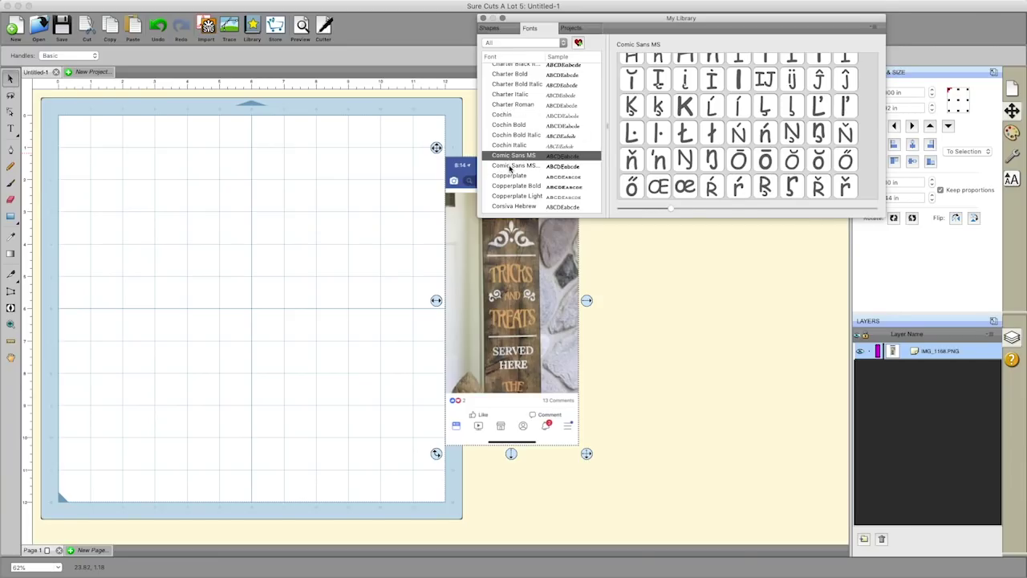
scroll(509, 191, down, 5)
scroll(510, 191, down, 3)
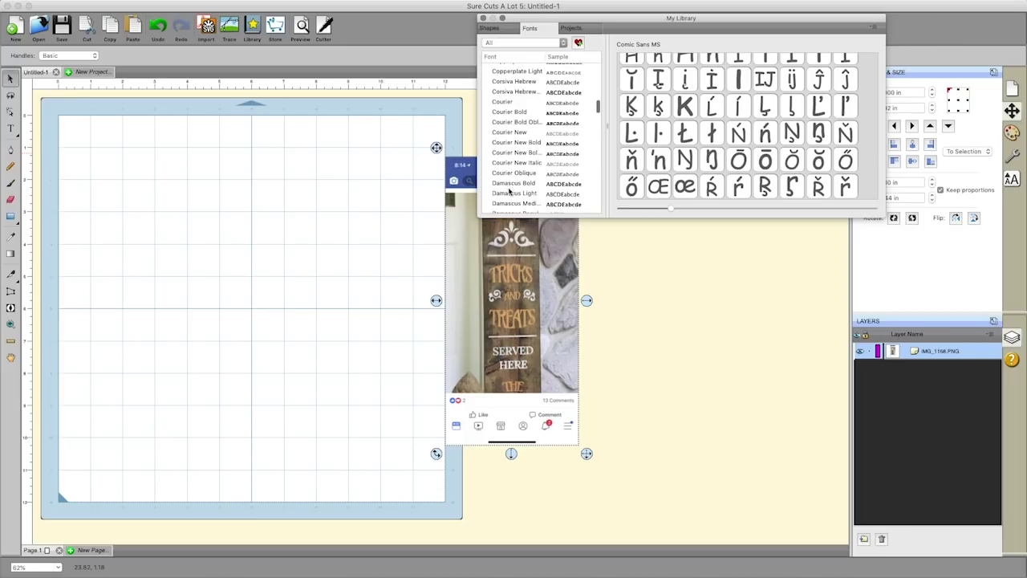
scroll(516, 193, down, 3)
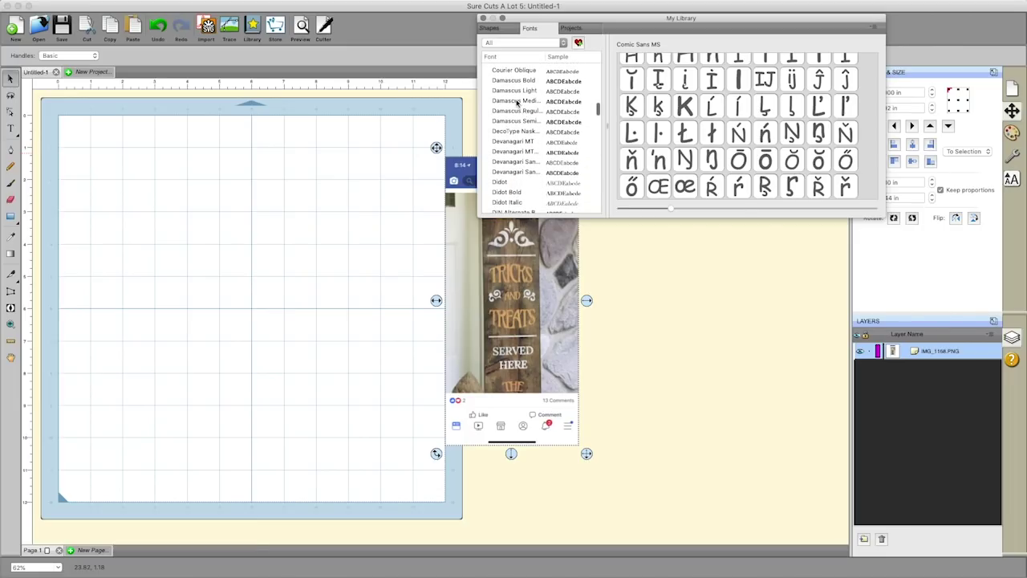
click(518, 101)
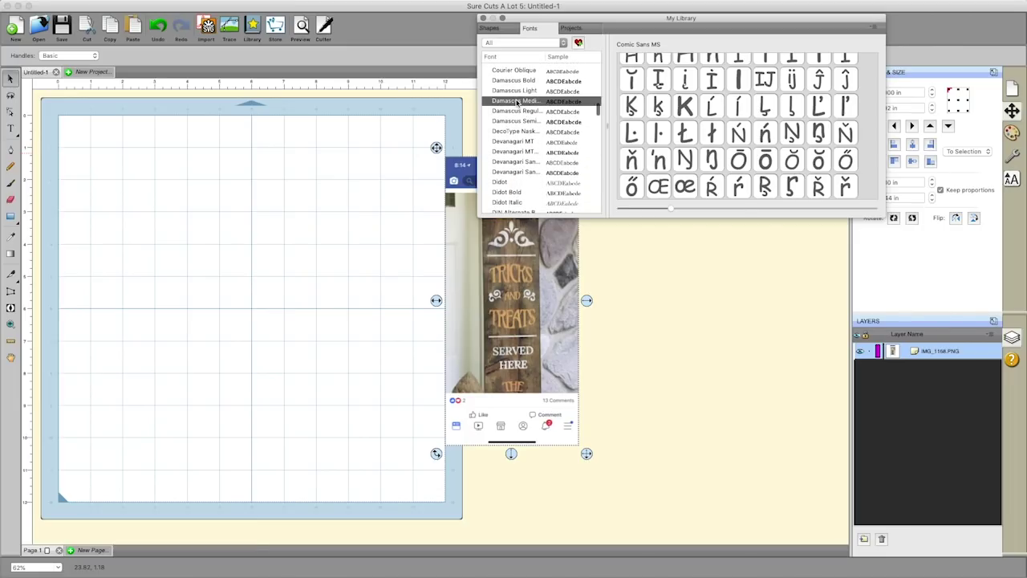
Add the text TRICKS near the mat's upper left.
click(9, 131)
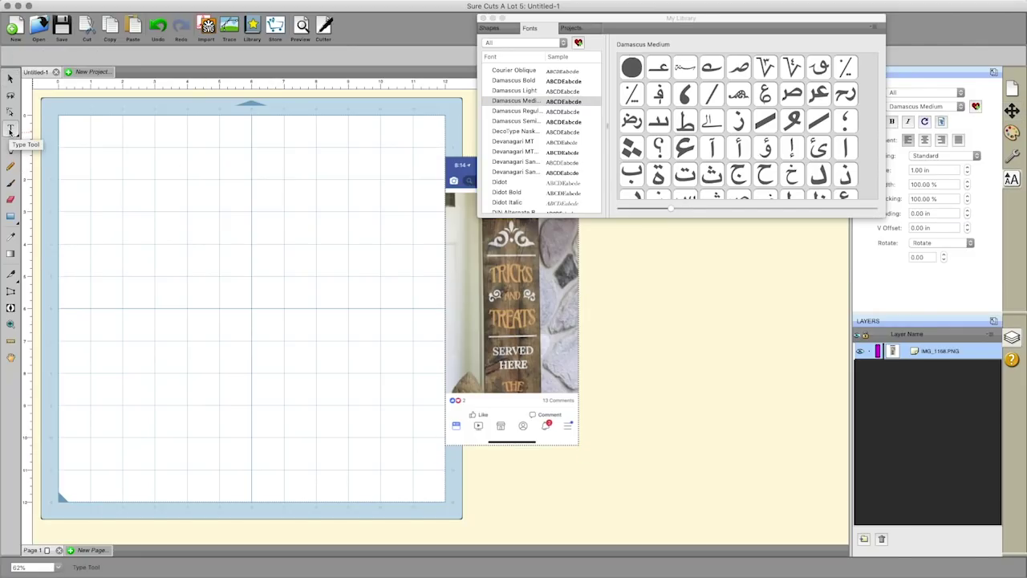
click(148, 229)
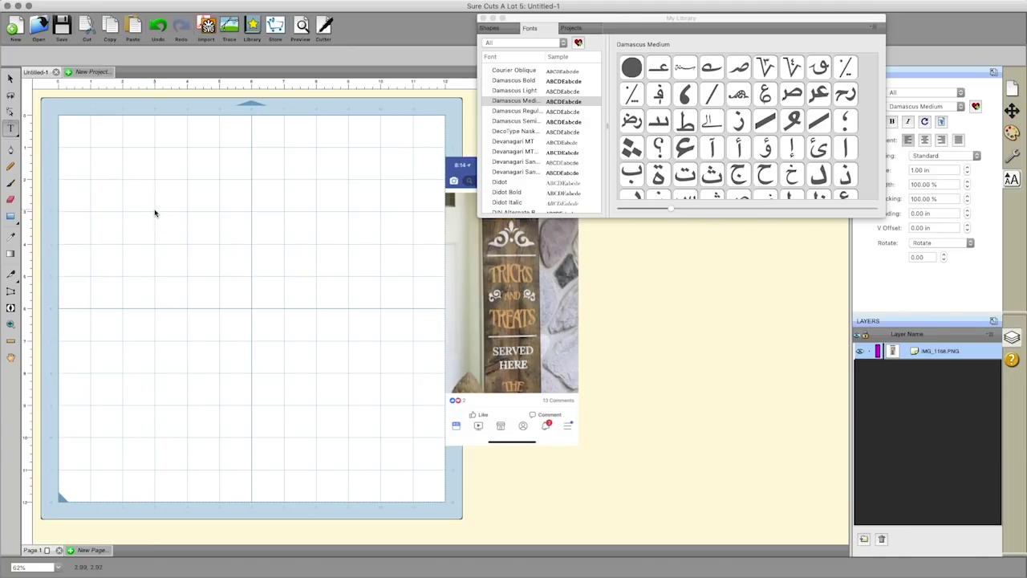
click(183, 230)
text(TRICKS)
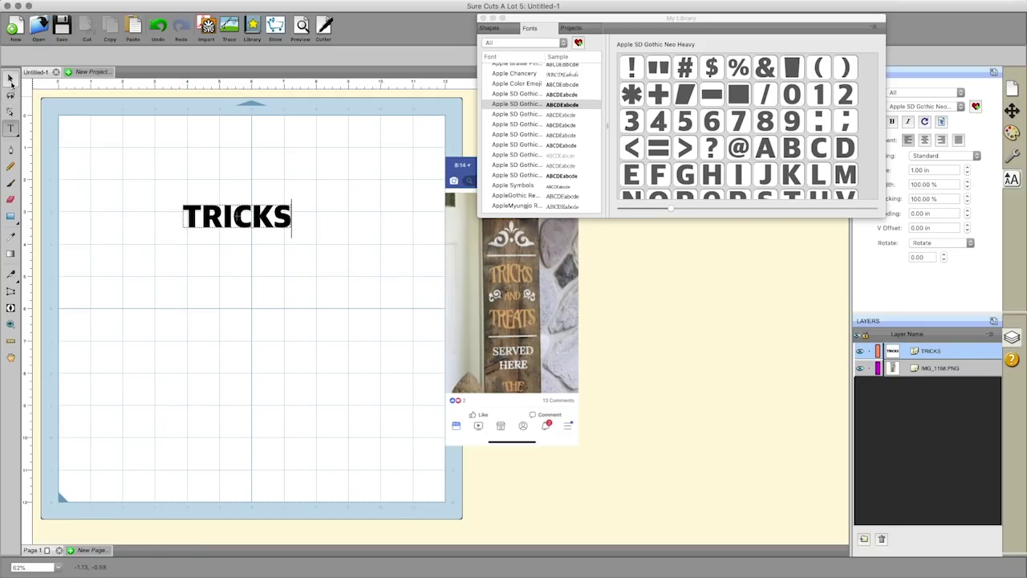
Resize TRICKS proportionally, undoing a distorted stretch, and nudge it slightly up and right.
click(11, 79)
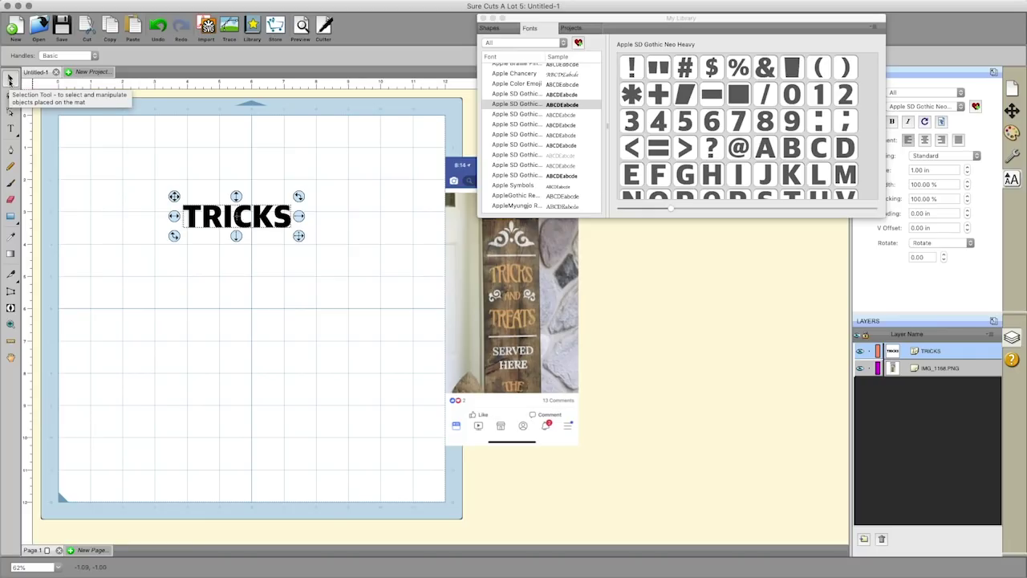
click(300, 239)
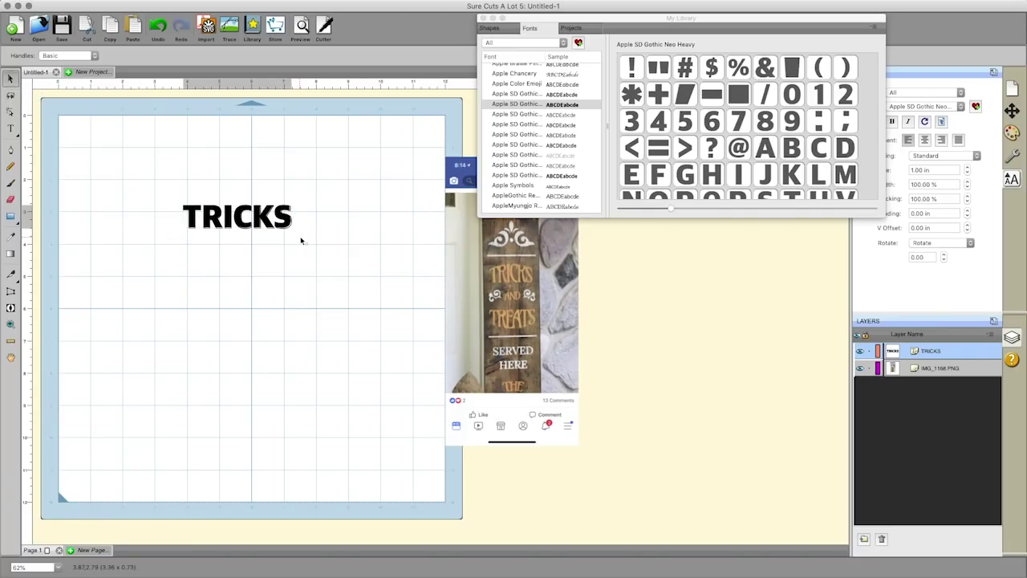
click(301, 240)
drag(301, 240, 222, 243)
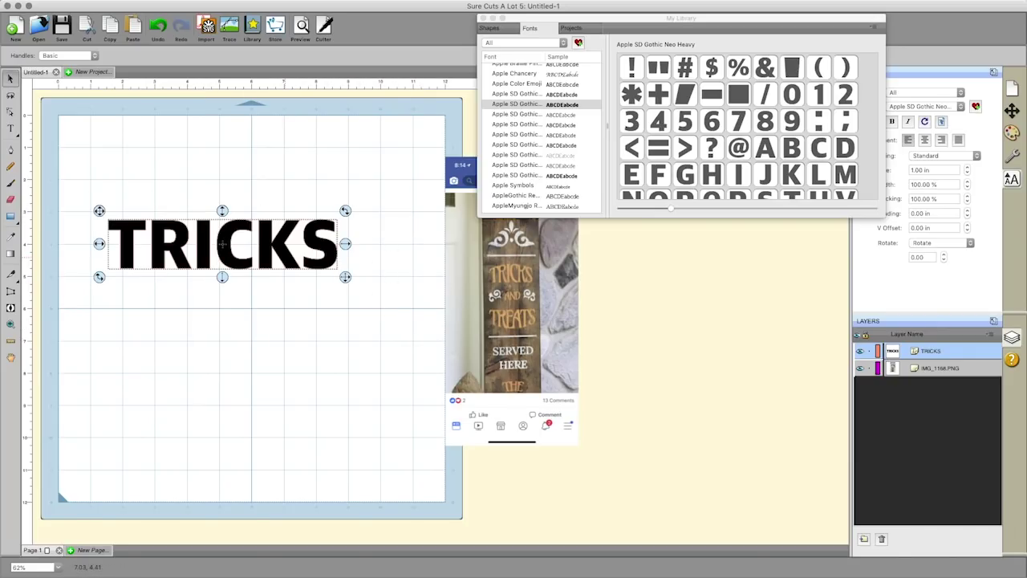
drag(346, 276, 255, 254)
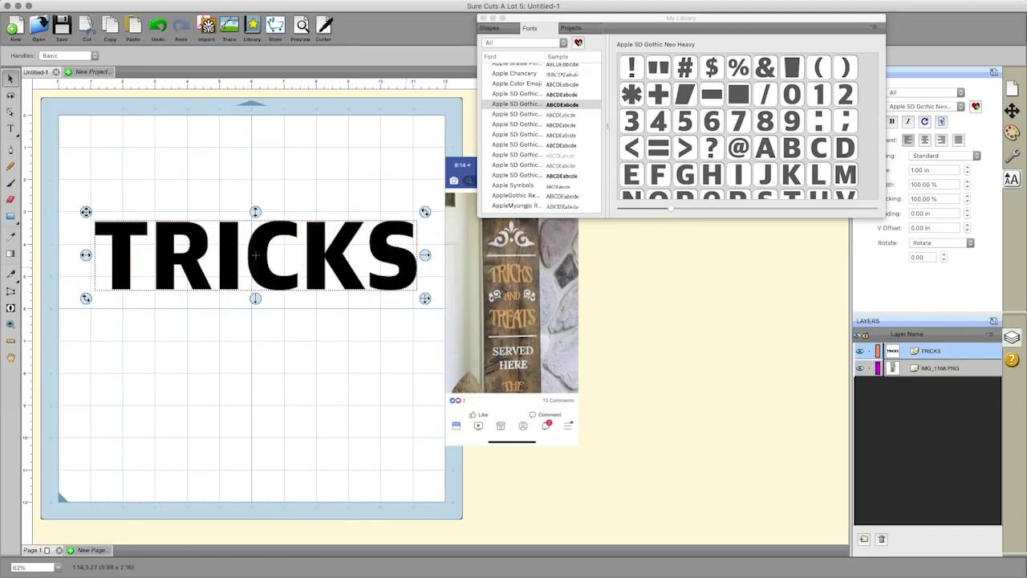
drag(424, 298, 384, 343)
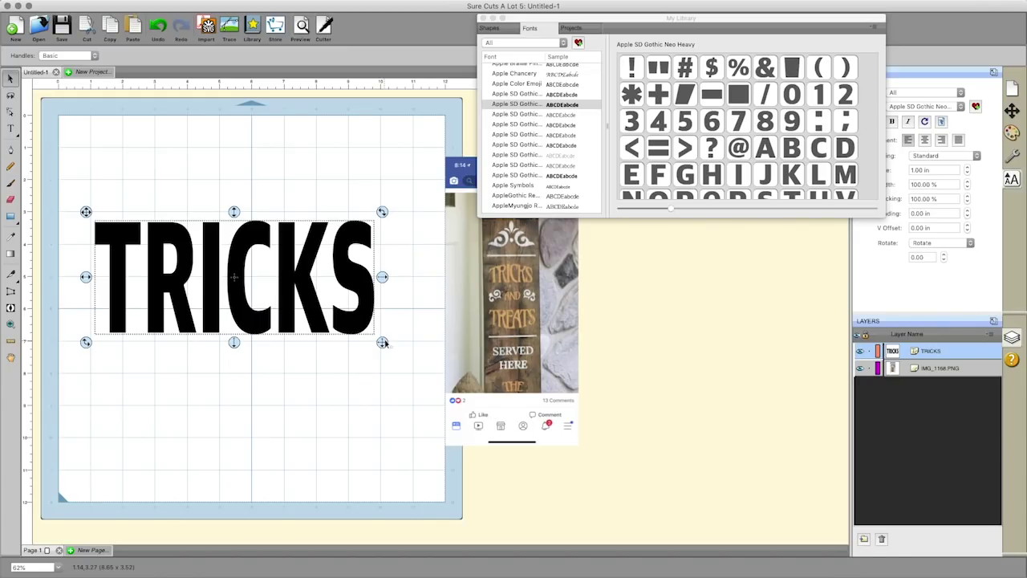
key(super+z)
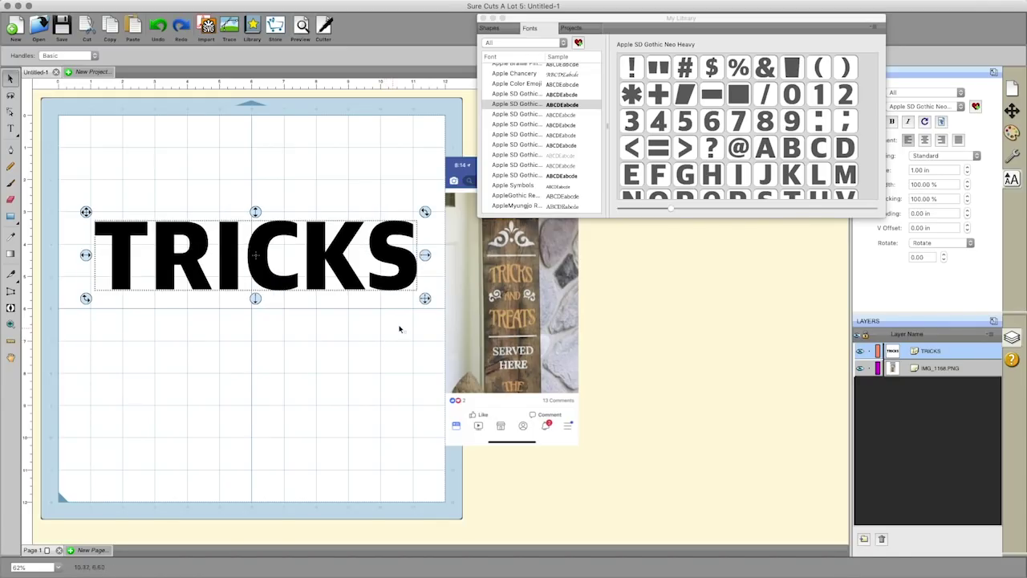
drag(425, 299, 386, 310)
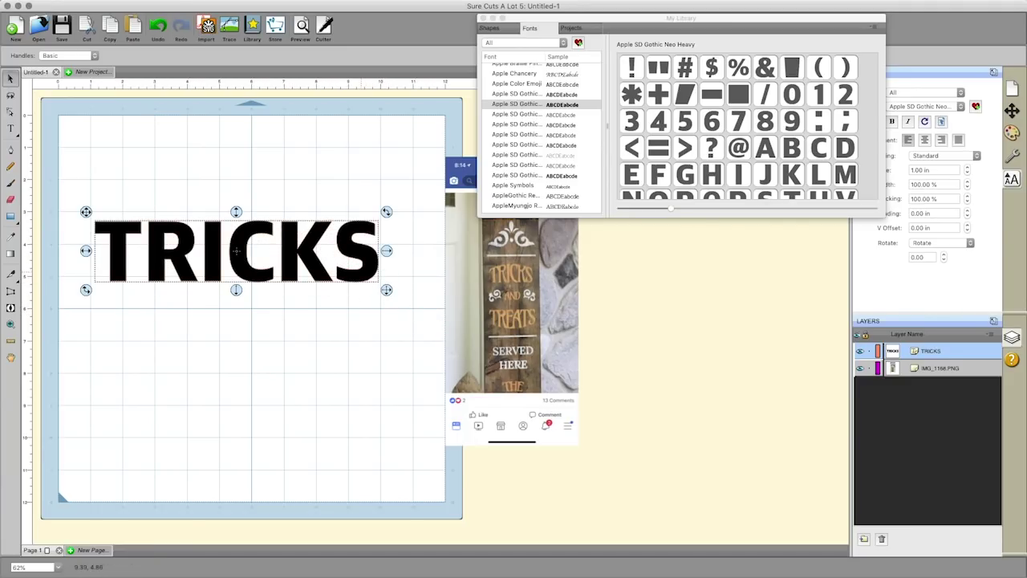
drag(261, 236, 273, 228)
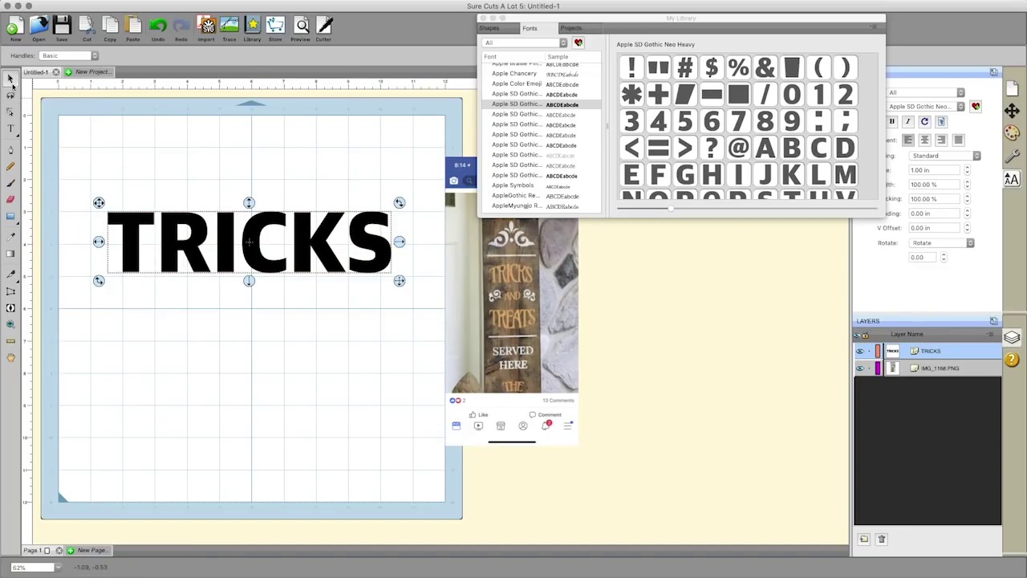
Start a Bridge Warp effect on the selected TRICKS text.
click(144, 160)
click(188, 229)
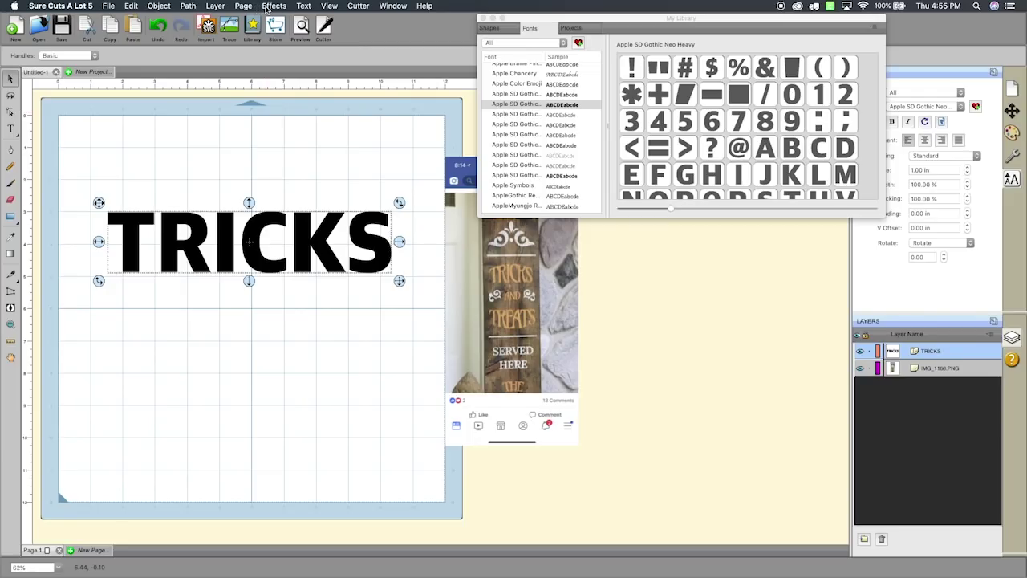
click(269, 6)
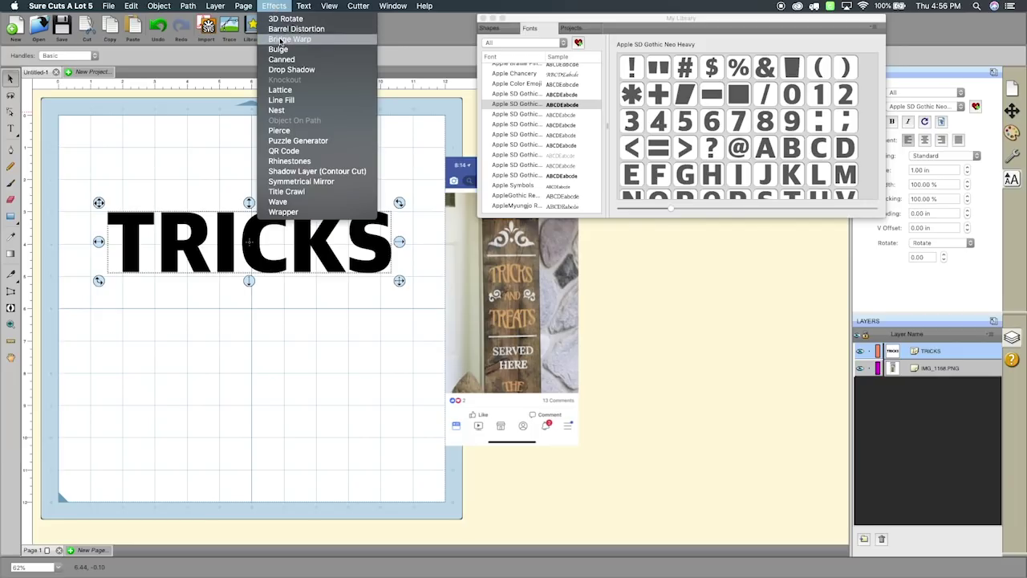
click(280, 40)
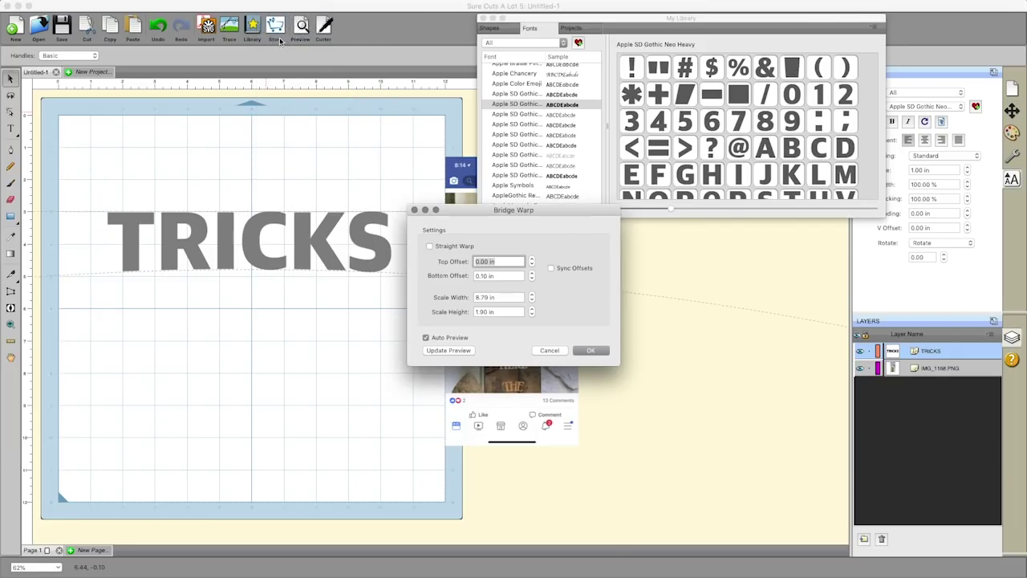
drag(469, 209, 277, 302)
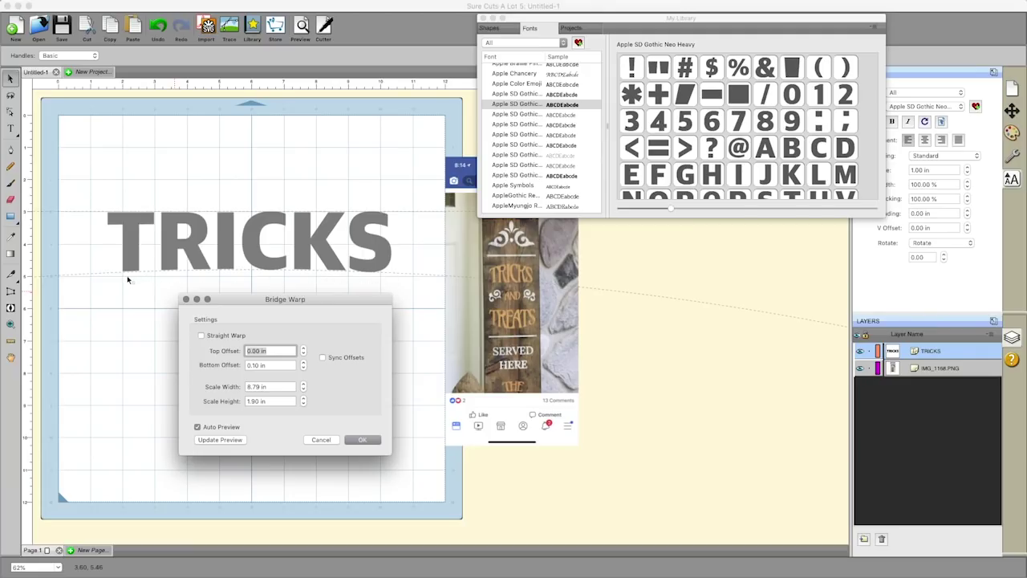
Set the warp's Bottom Offset to 0 and Top Offset to 0.60 in.
click(304, 368)
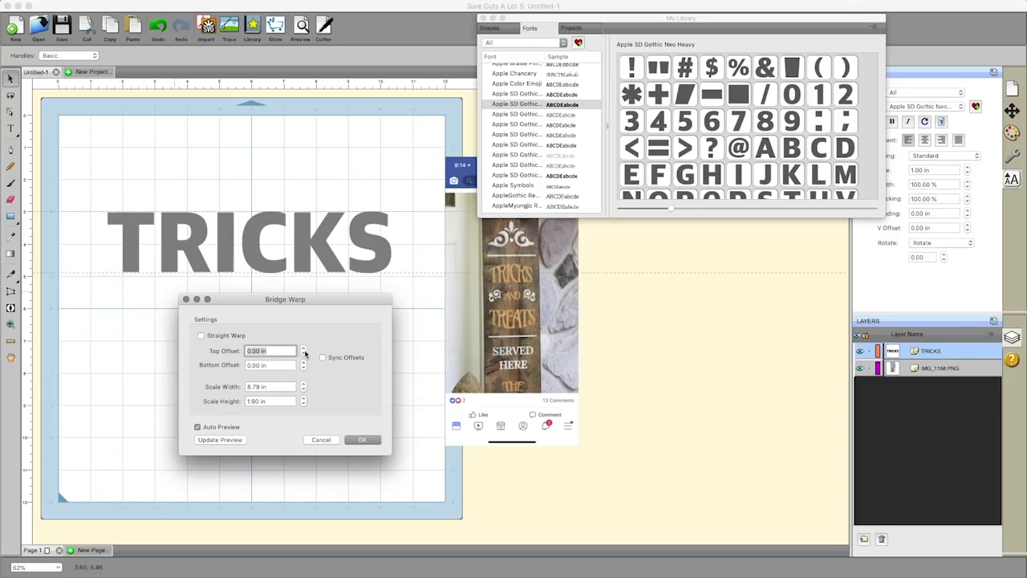
click(305, 350)
click(304, 350)
click(305, 351)
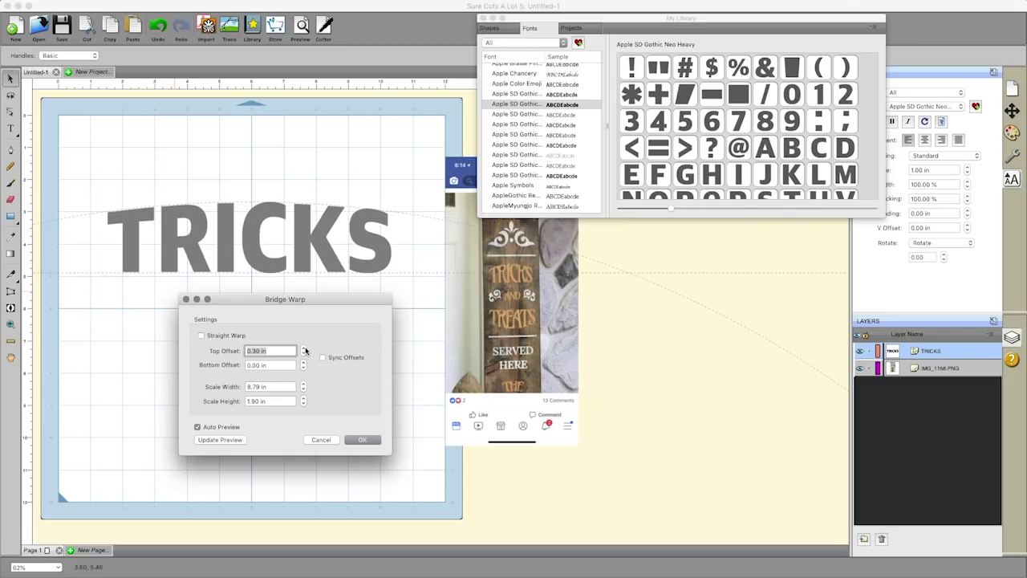
click(305, 351)
click(305, 350)
click(304, 350)
click(305, 350)
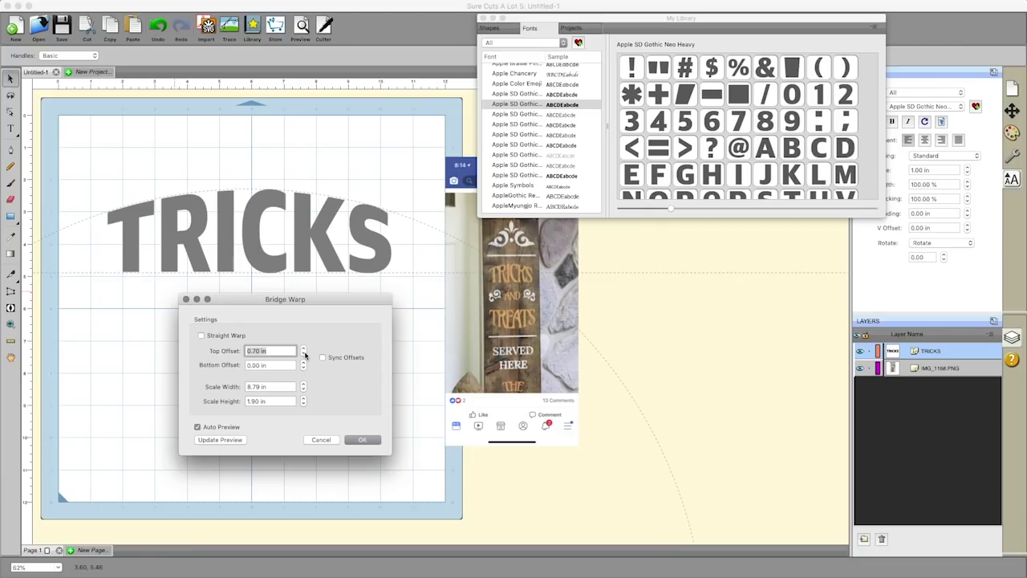
click(304, 355)
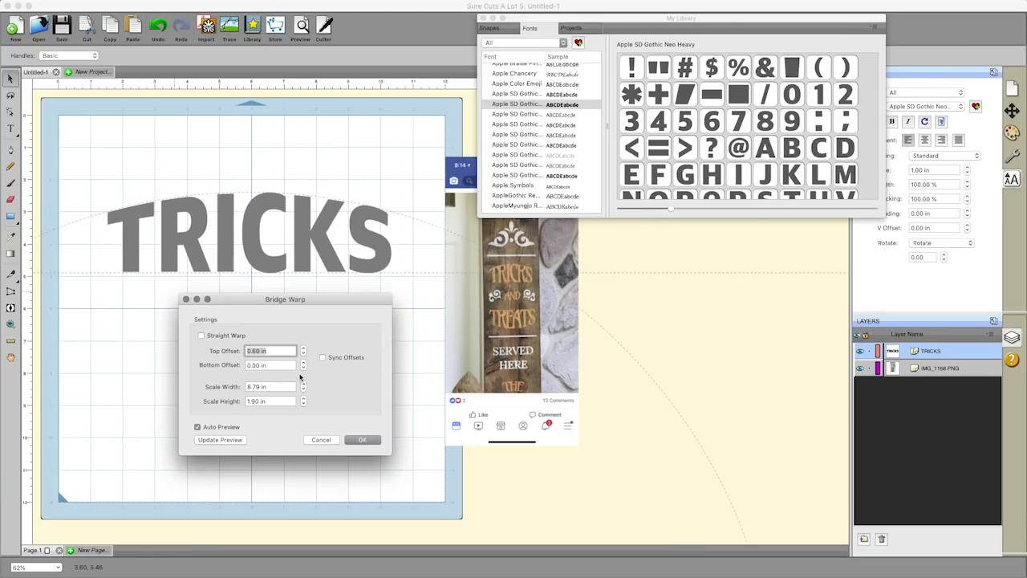
Set the warped TRICKS Scale Width to 9.29 in.
click(304, 384)
click(305, 385)
click(304, 384)
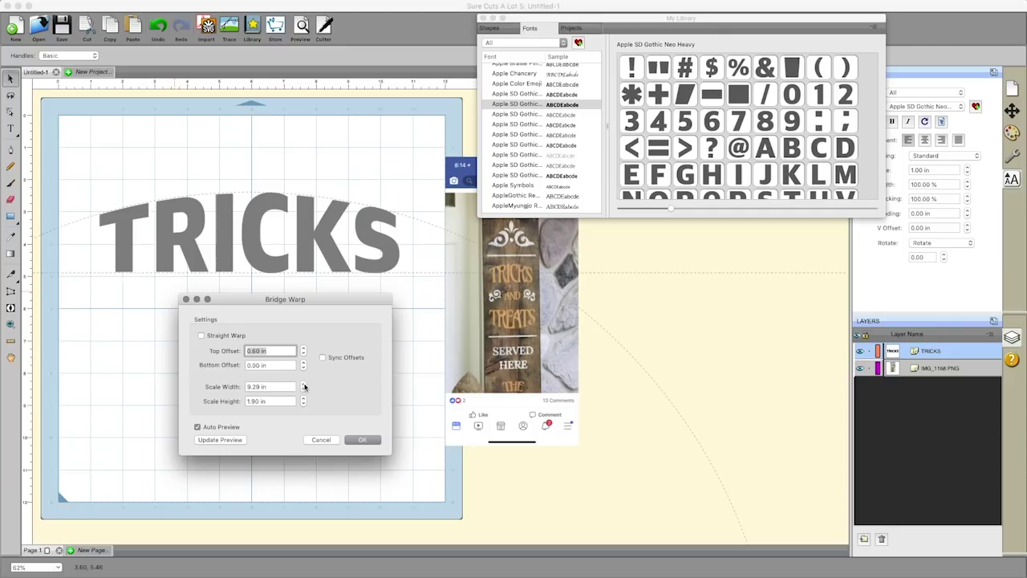
click(304, 384)
click(304, 385)
click(304, 385)
click(304, 385)
click(305, 384)
click(304, 385)
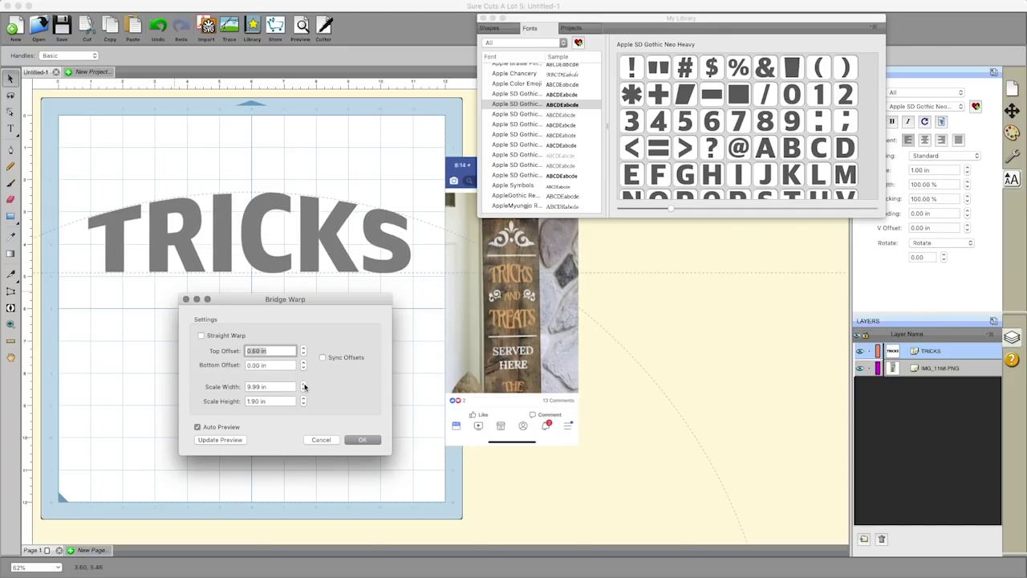
click(304, 390)
click(304, 390)
click(304, 390)
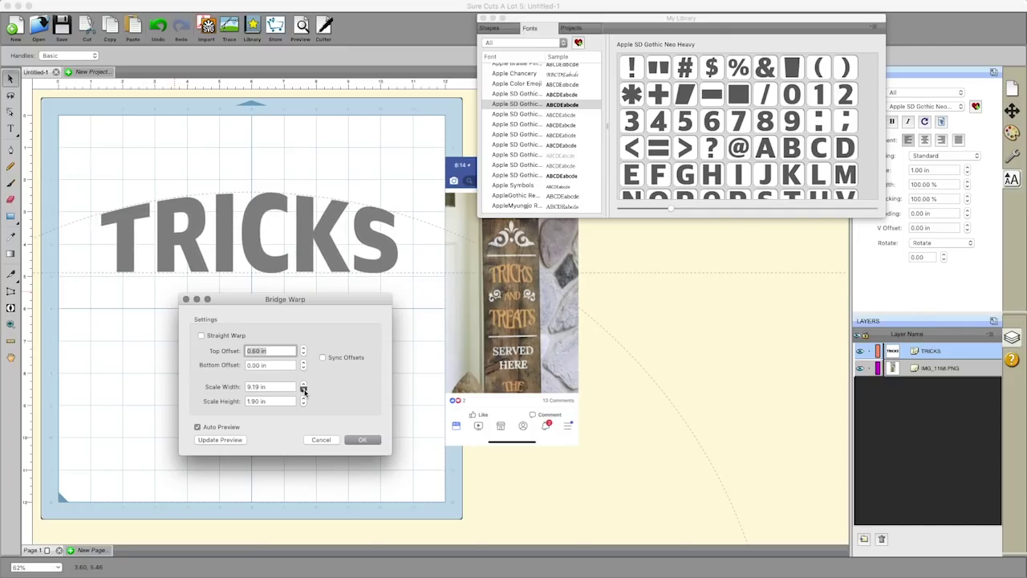
click(304, 390)
click(304, 391)
click(304, 390)
click(304, 391)
click(304, 390)
click(304, 391)
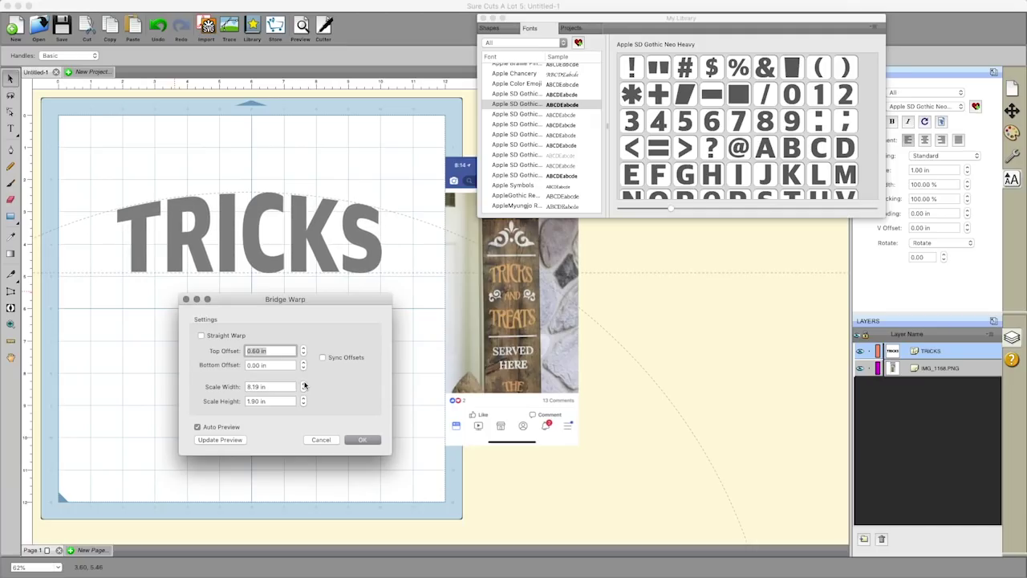
click(303, 389)
click(304, 385)
click(303, 385)
click(304, 385)
click(303, 385)
click(303, 385)
click(303, 386)
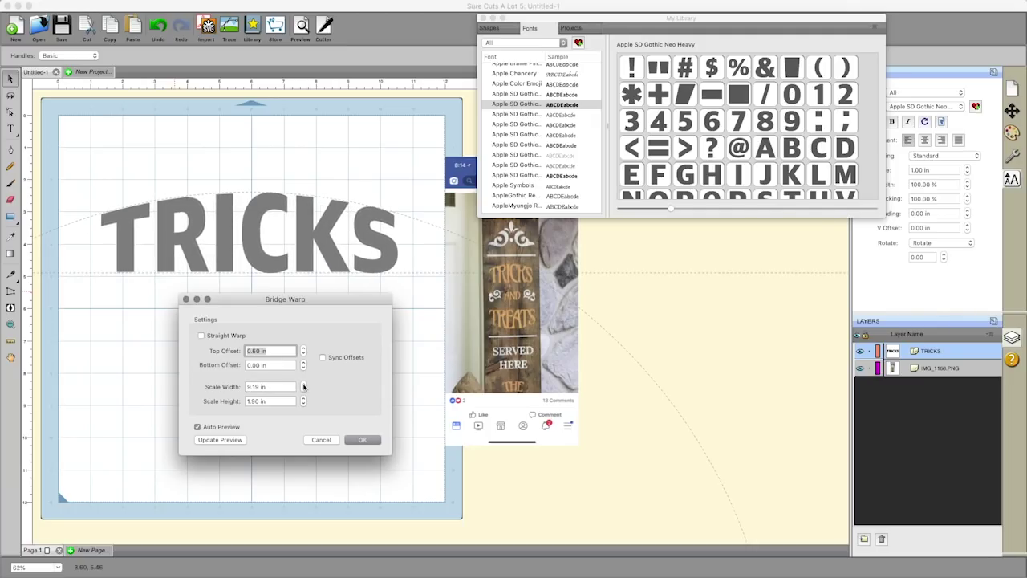
click(304, 385)
click(303, 385)
Set the Scale Height to 2.60 in and apply the bridge warp.
click(304, 398)
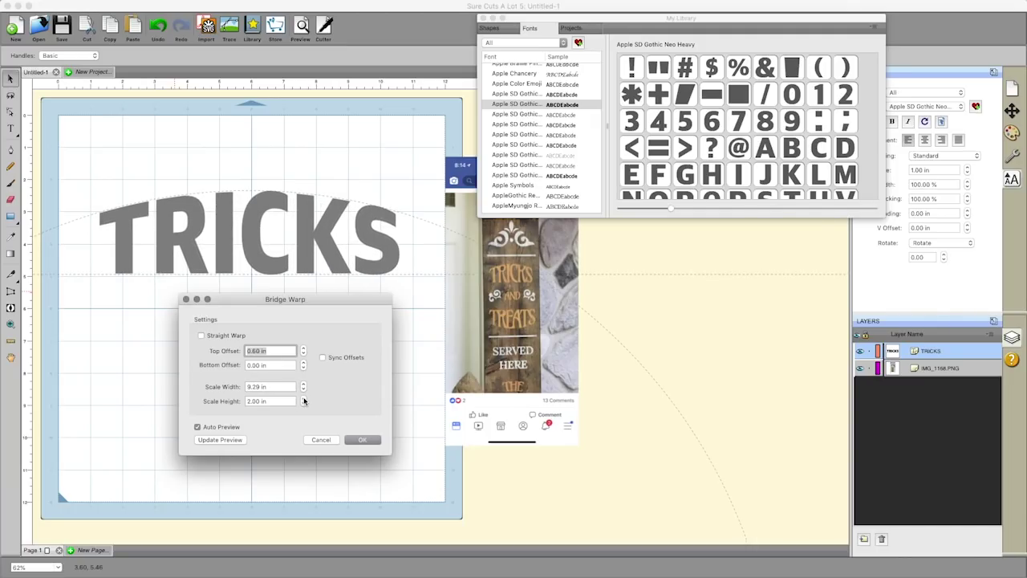
click(304, 398)
click(304, 398)
click(304, 398)
click(304, 398)
click(304, 397)
click(304, 398)
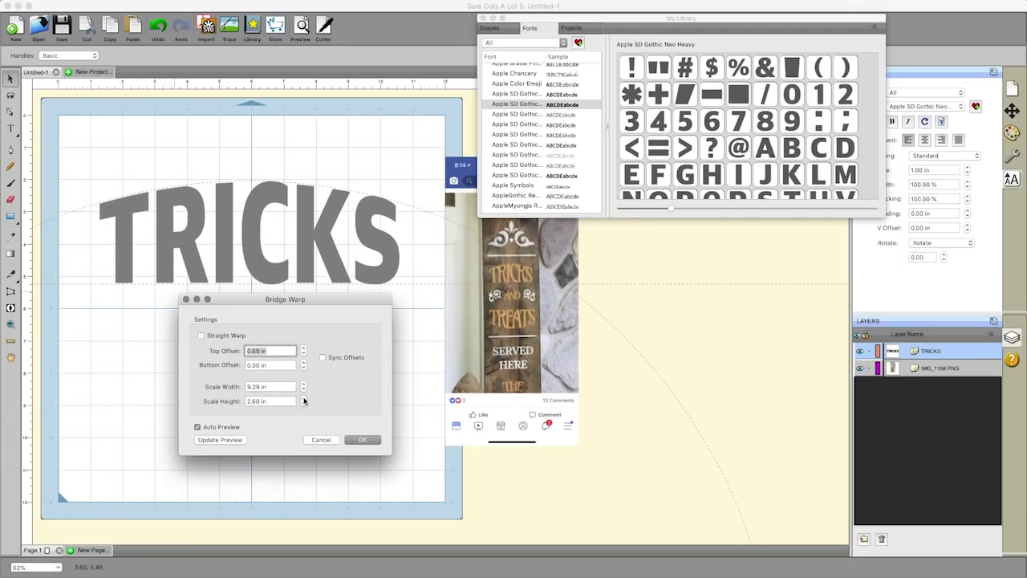
click(304, 404)
click(304, 405)
click(304, 405)
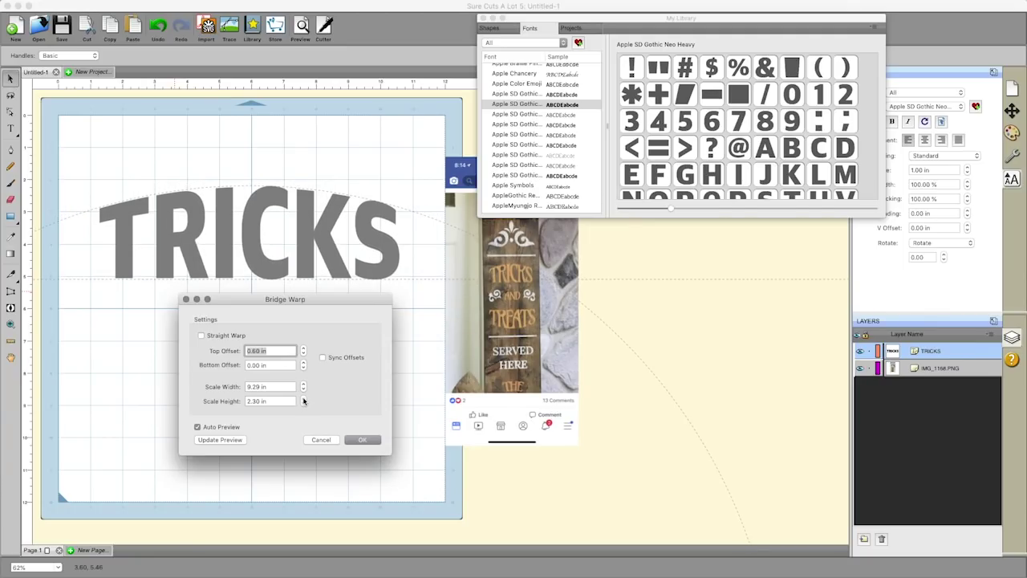
click(303, 398)
click(303, 399)
click(303, 398)
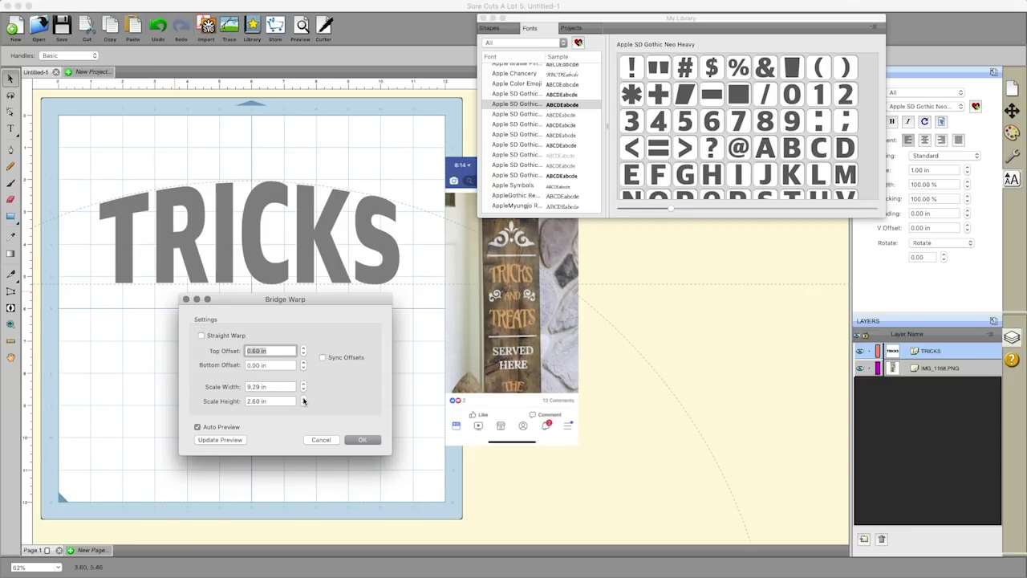
click(359, 438)
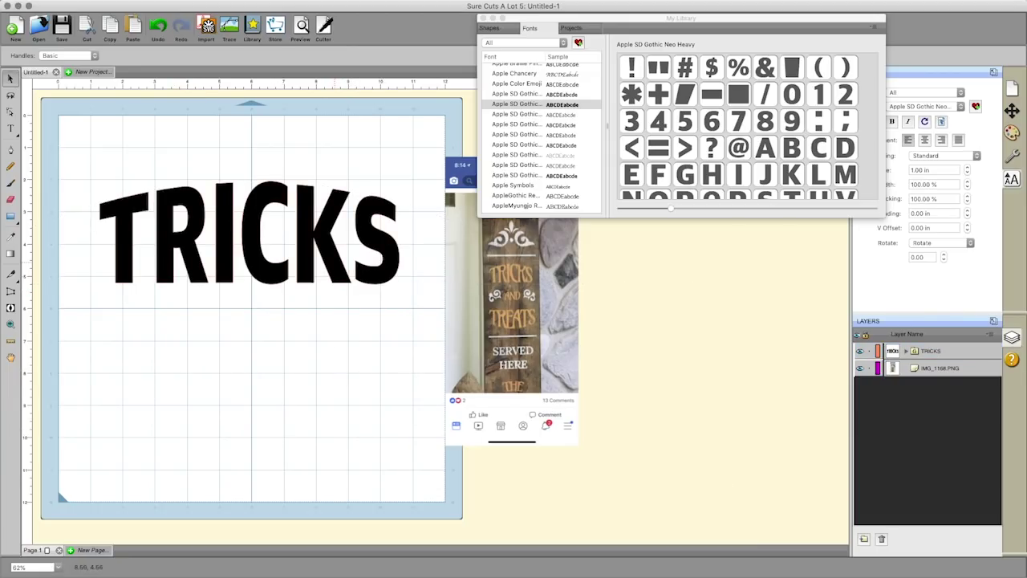
Lower TRICKS, then type AND beneath it, enlarge it to about 3.16 in and centre it.
click(248, 187)
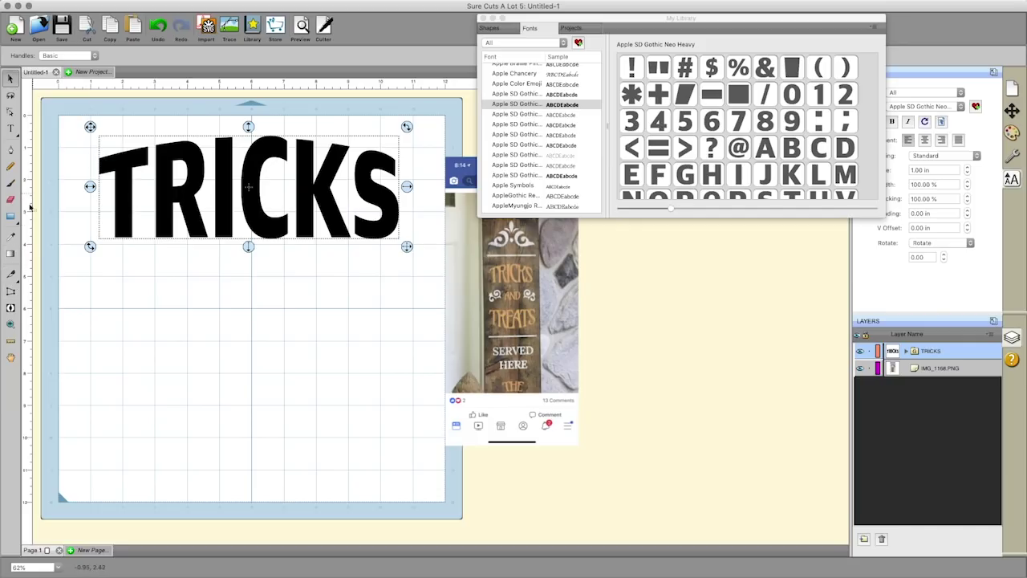
drag(202, 170, 202, 215)
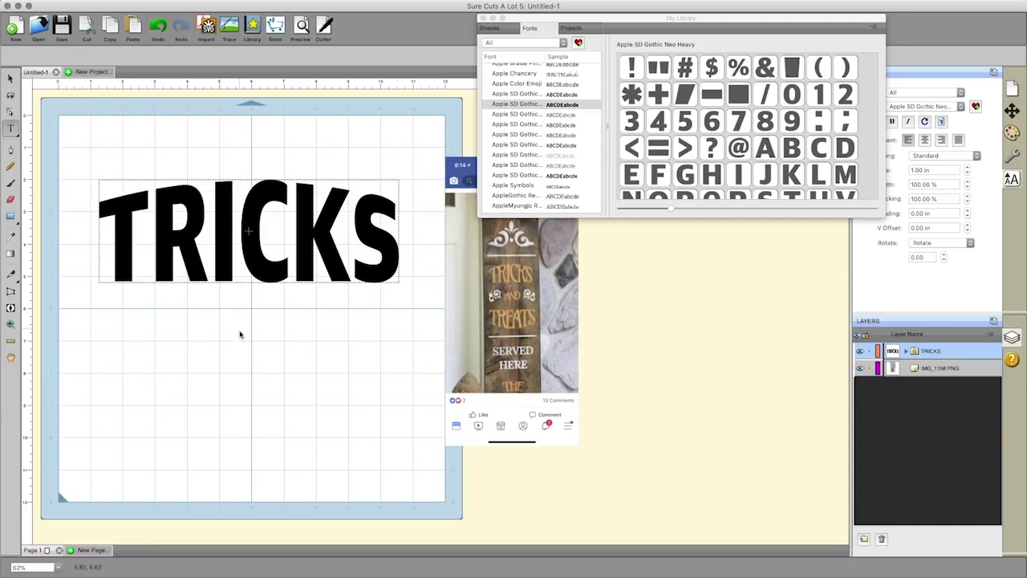
key(t)
click(240, 332)
text(AND)
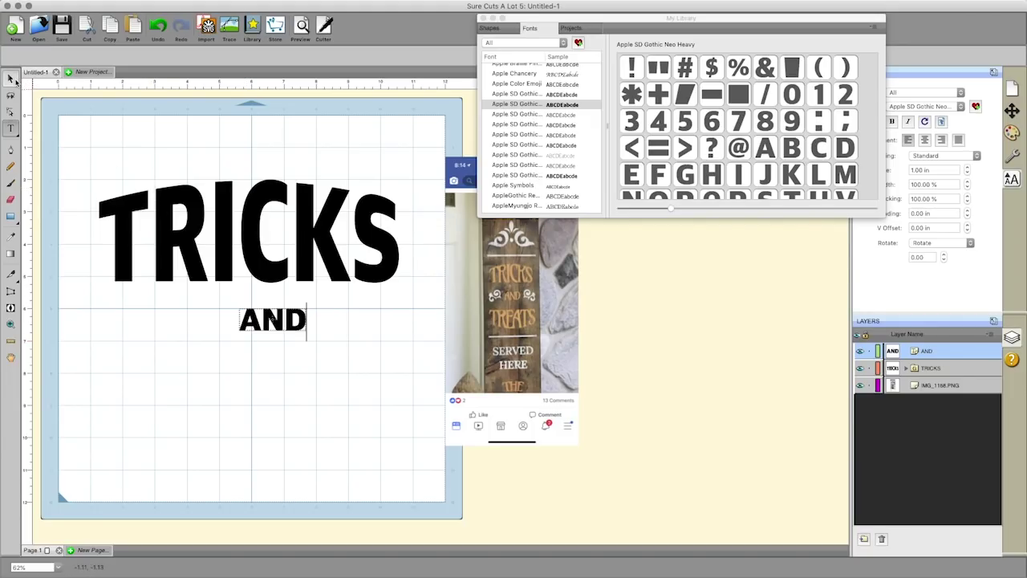
click(14, 80)
drag(317, 340, 348, 359)
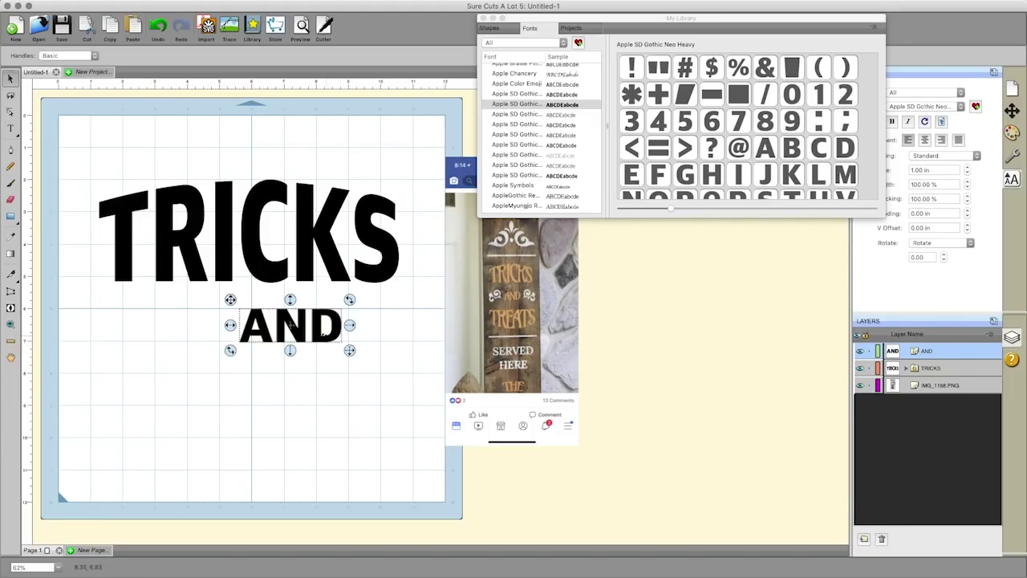
mouse_move(320, 323)
mouse_down()
mouse_move(281, 318)
mouse_move(302, 325)
mouse_up()
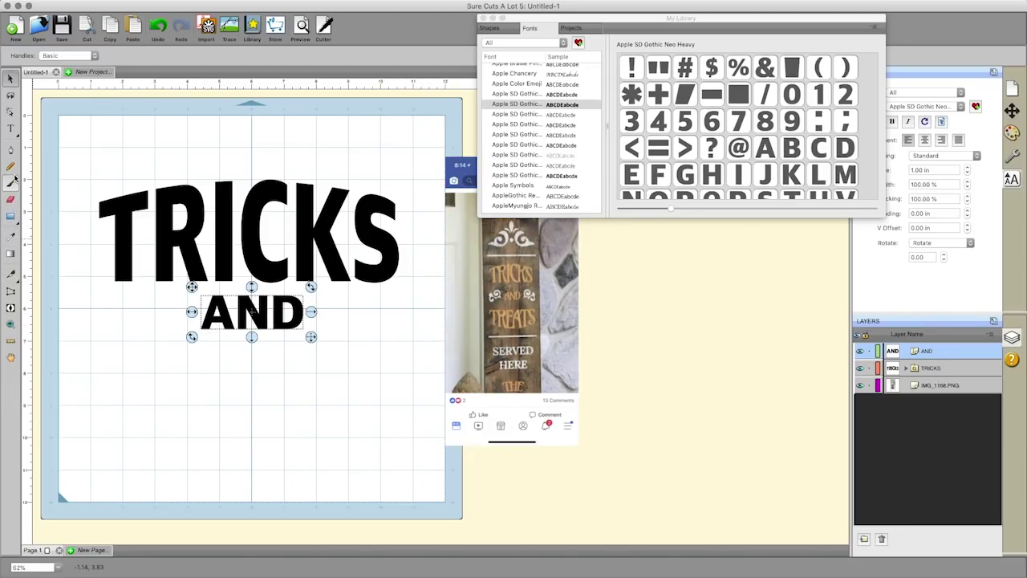
Type TREATS on a new text line below AND.
click(10, 130)
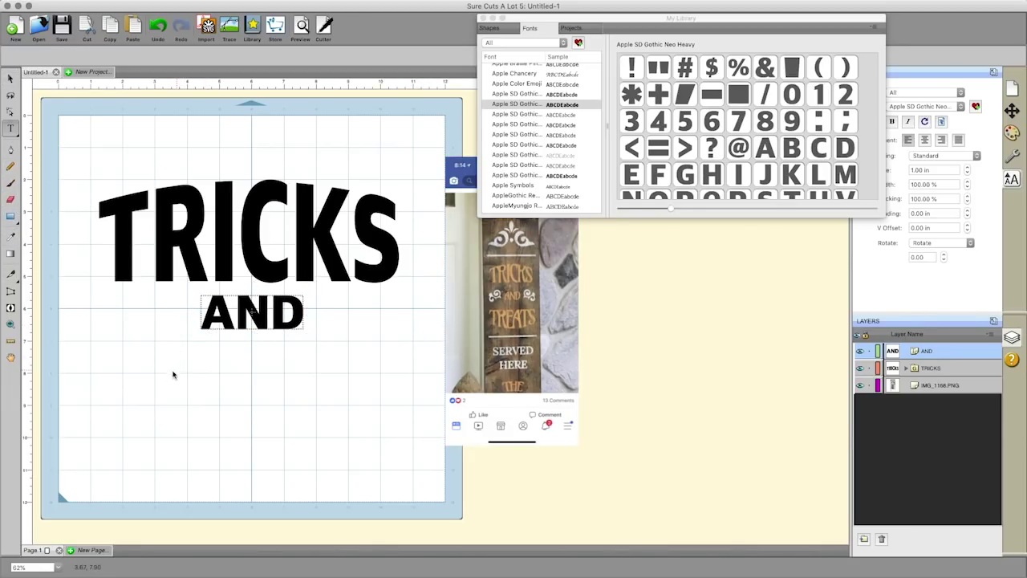
click(156, 390)
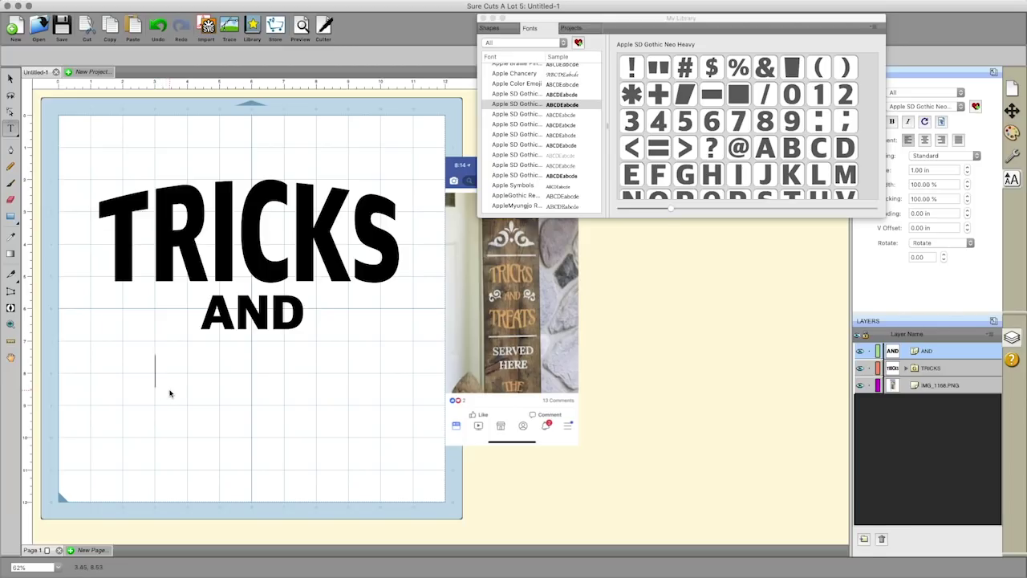
text(TRICKS)
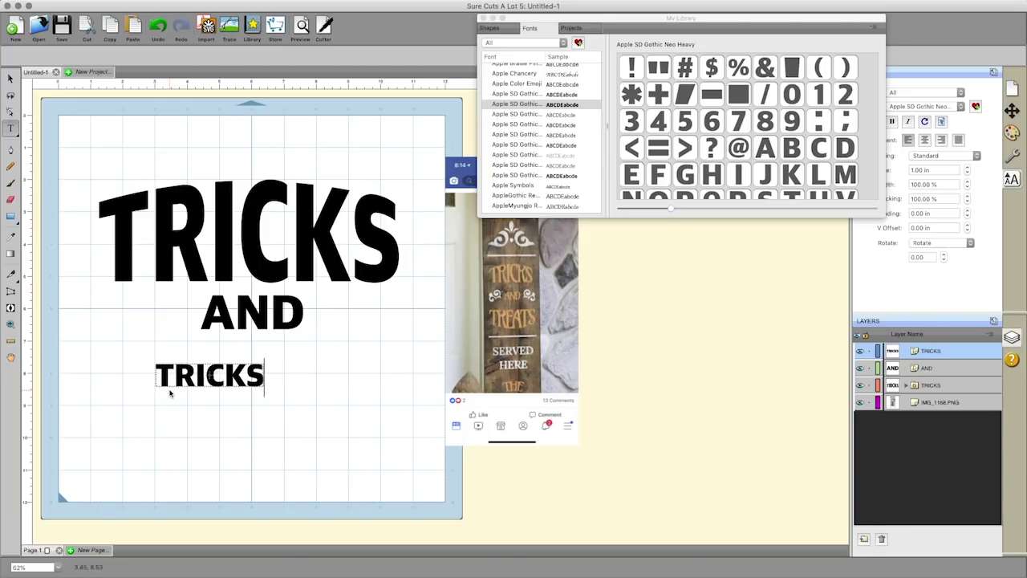
key(BackSpace)
key(BackSpace)
key(BackSpace)
key(BackSpace)
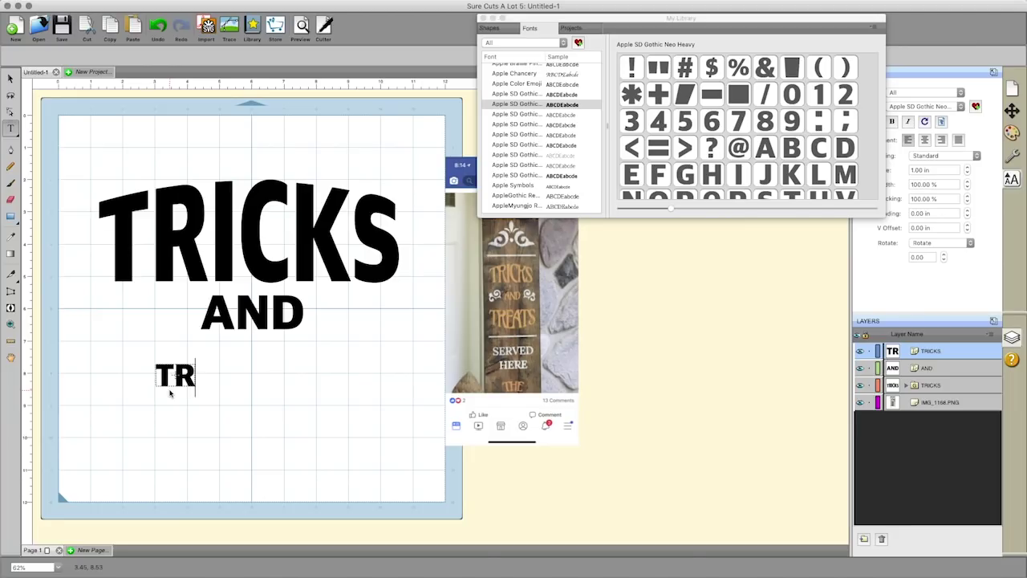
text(EATS)
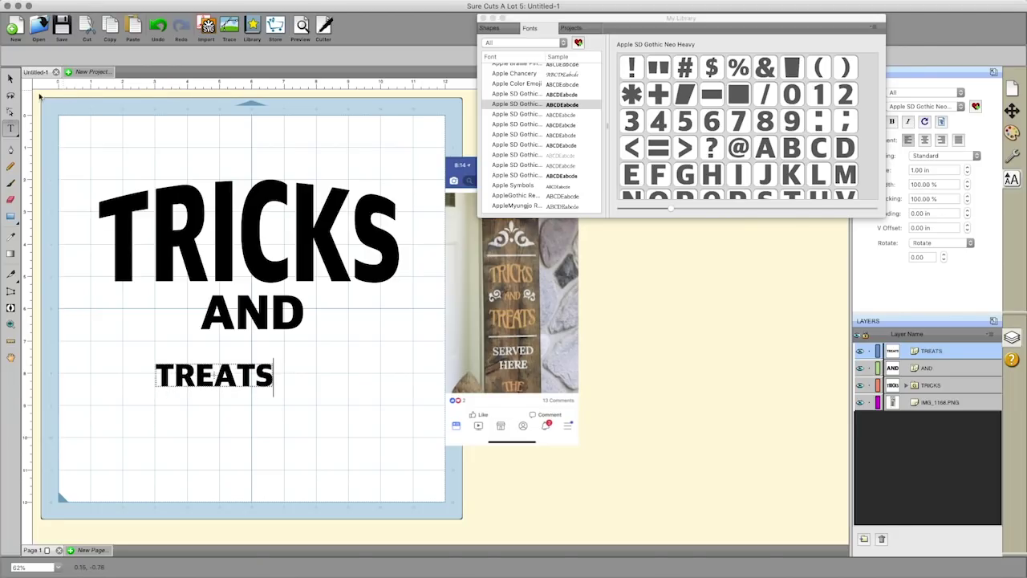
key(Escape)
Enlarge TREATS to nearly the width of TRICKS and align it under AND.
drag(283, 385, 443, 475)
drag(440, 420, 406, 430)
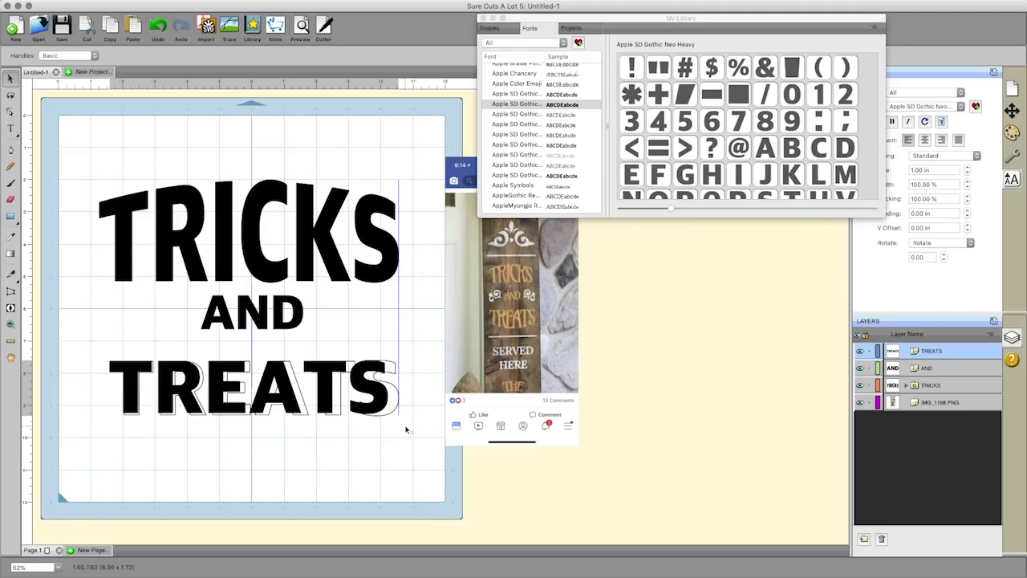
drag(405, 430, 405, 430)
drag(253, 386, 243, 387)
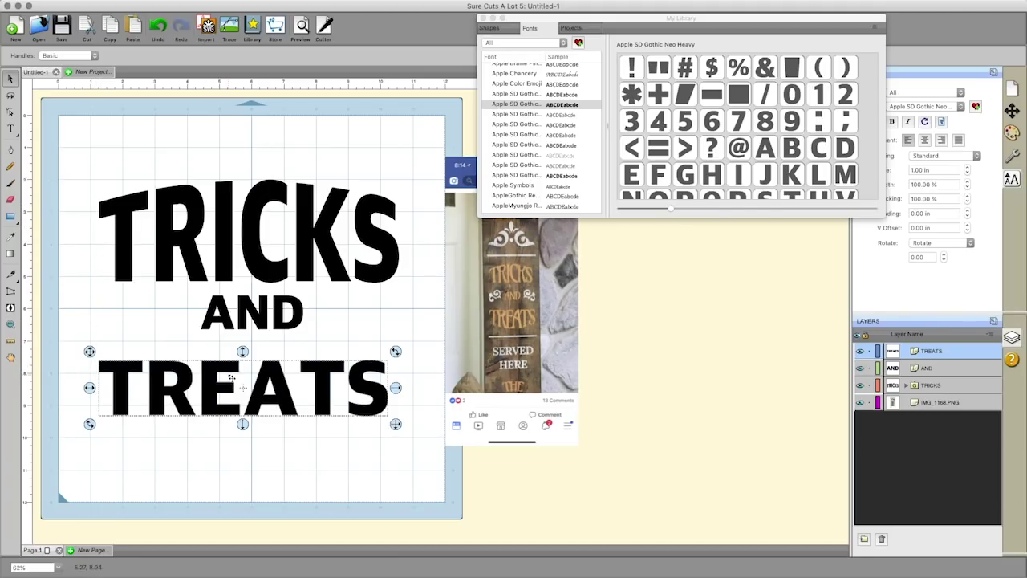
drag(227, 375, 227, 374)
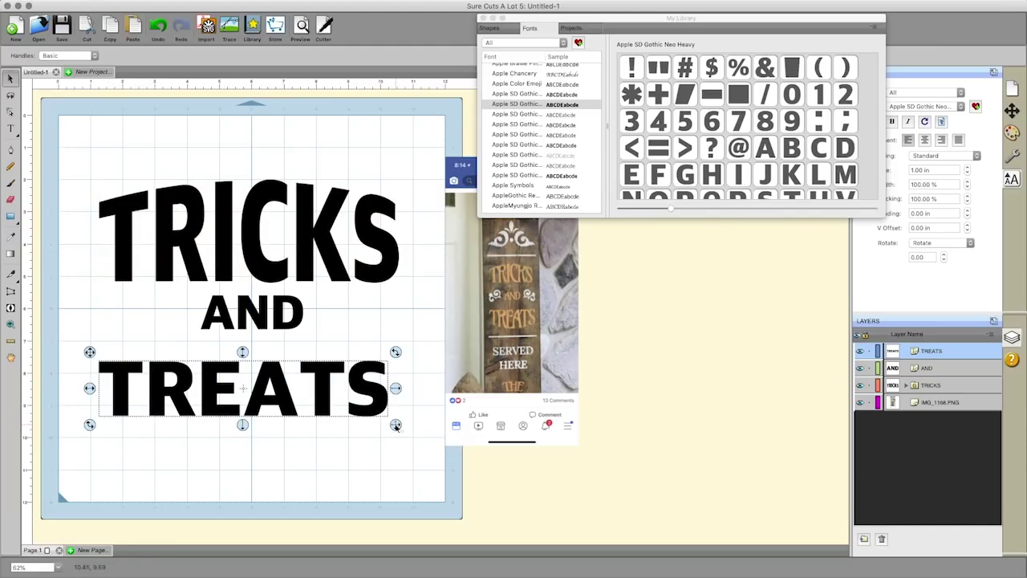
drag(395, 425, 408, 433)
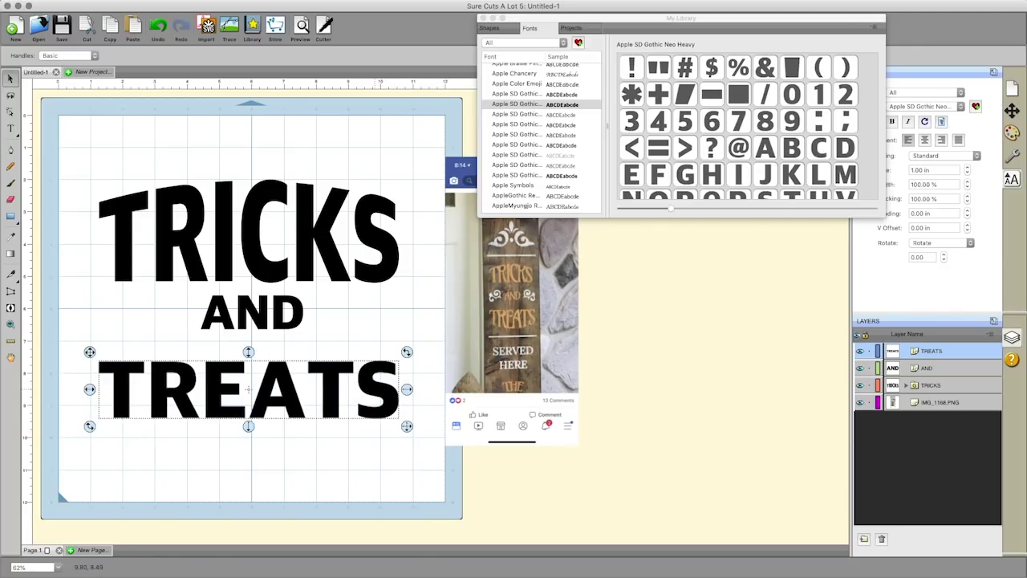
Bridge-warp TREATS with a Bottom Offset of -1.00 in.
click(274, 6)
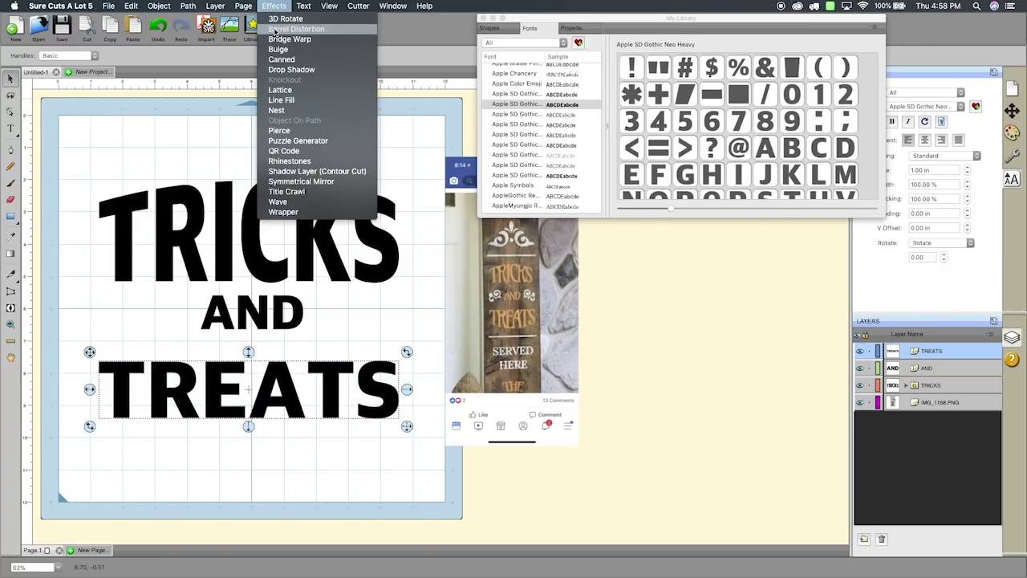
click(281, 40)
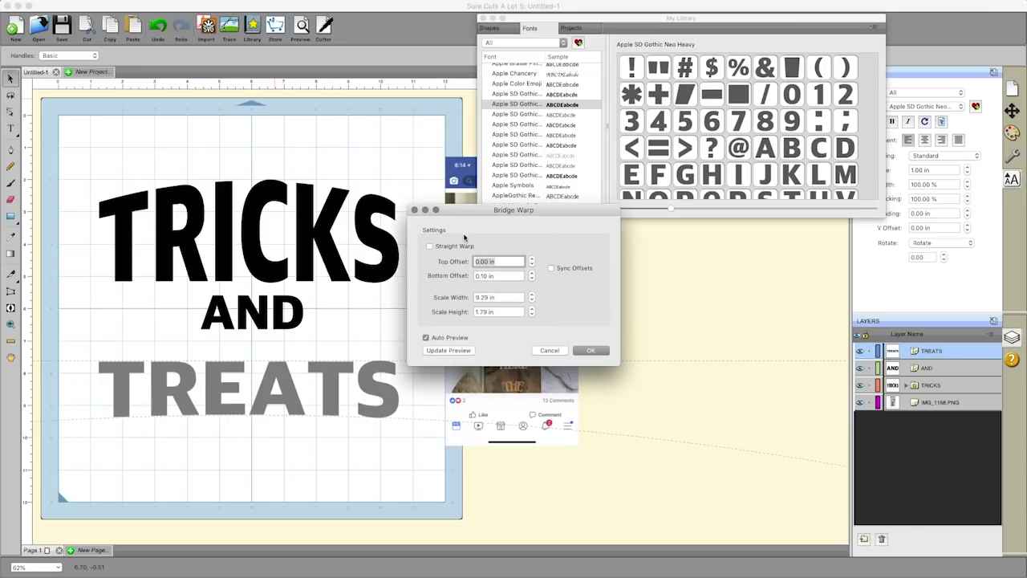
click(532, 279)
click(532, 278)
click(532, 279)
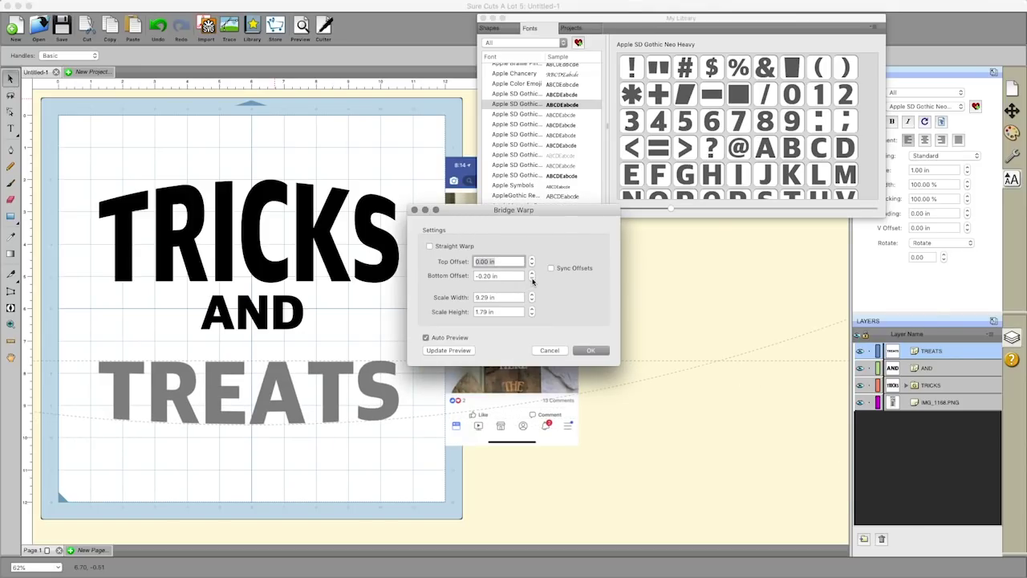
click(532, 278)
click(532, 279)
click(532, 278)
click(531, 278)
click(532, 278)
click(532, 278)
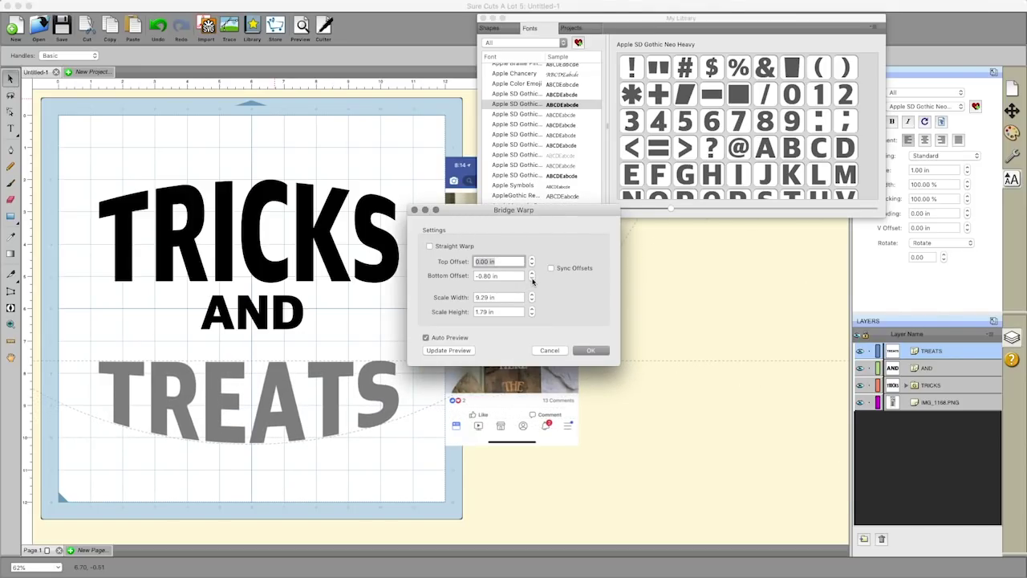
click(532, 278)
click(532, 278)
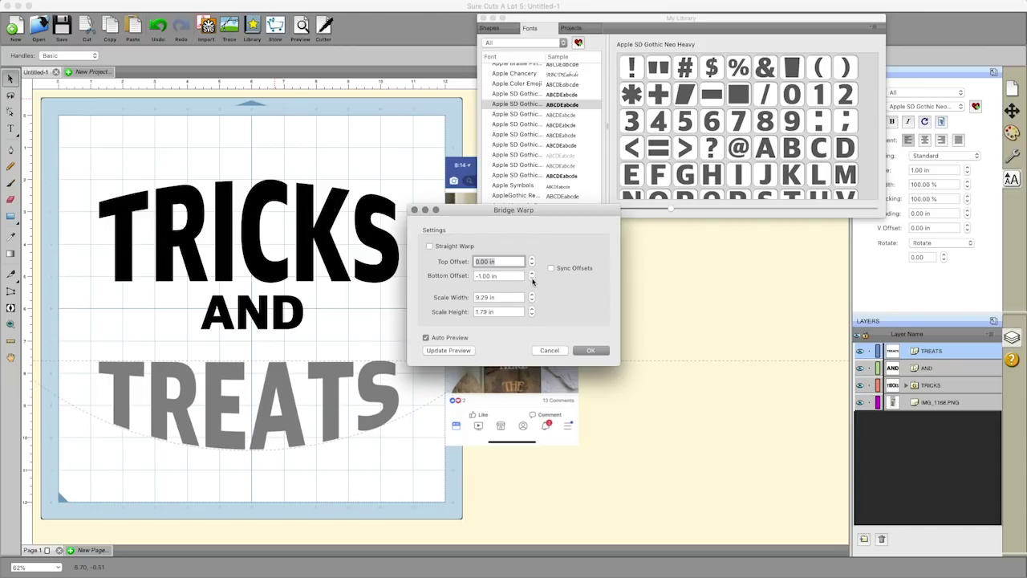
click(531, 279)
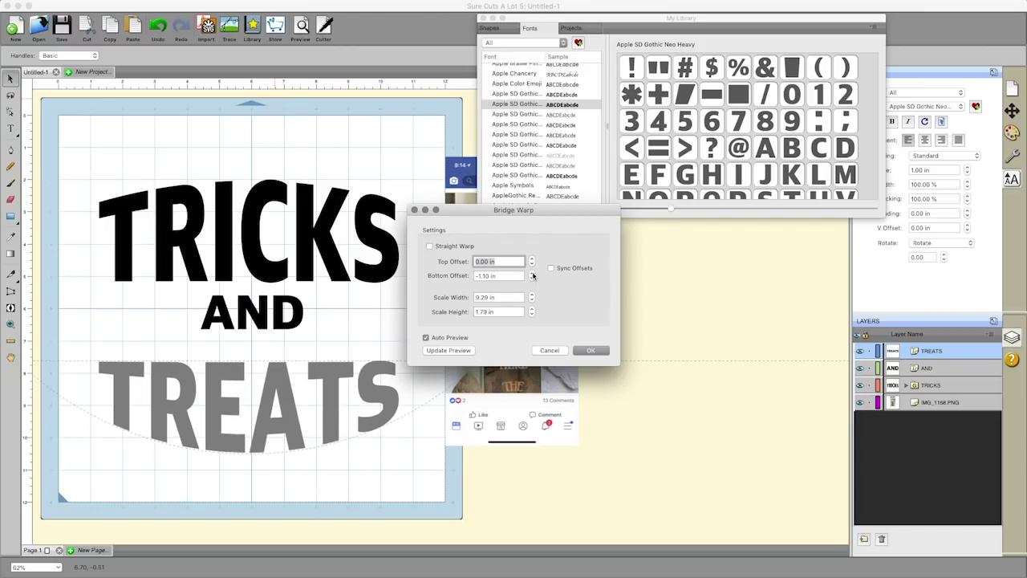
click(532, 272)
Raise the TREATS Scale Height to 2.19 in and apply the warp.
click(531, 294)
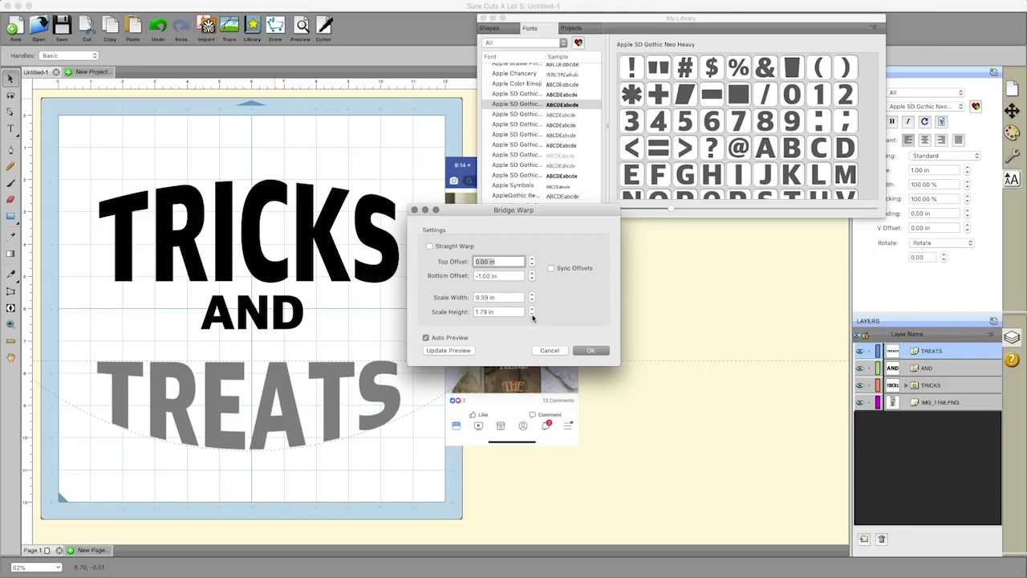
click(531, 315)
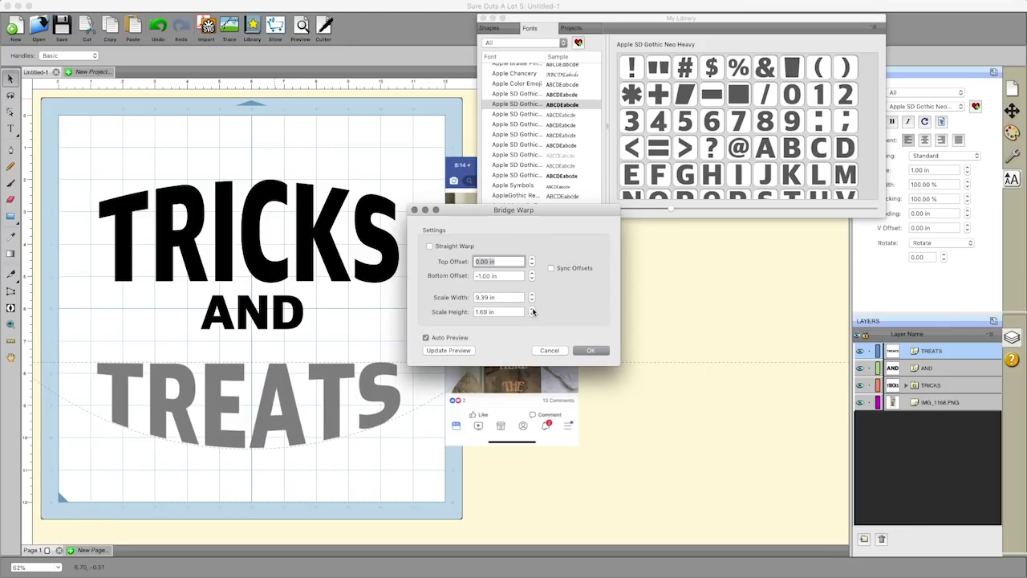
click(531, 310)
click(532, 300)
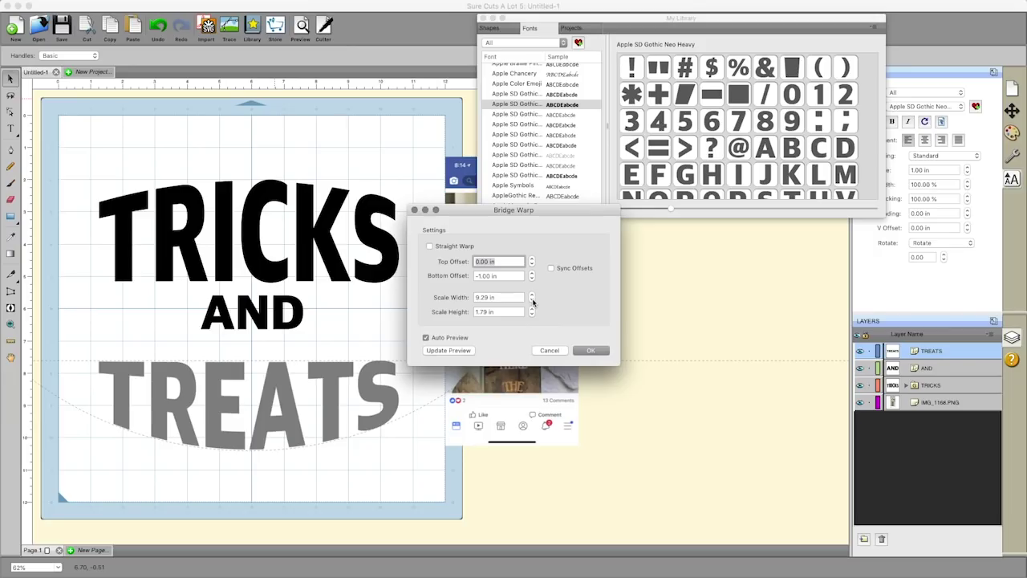
drag(507, 215, 527, 238)
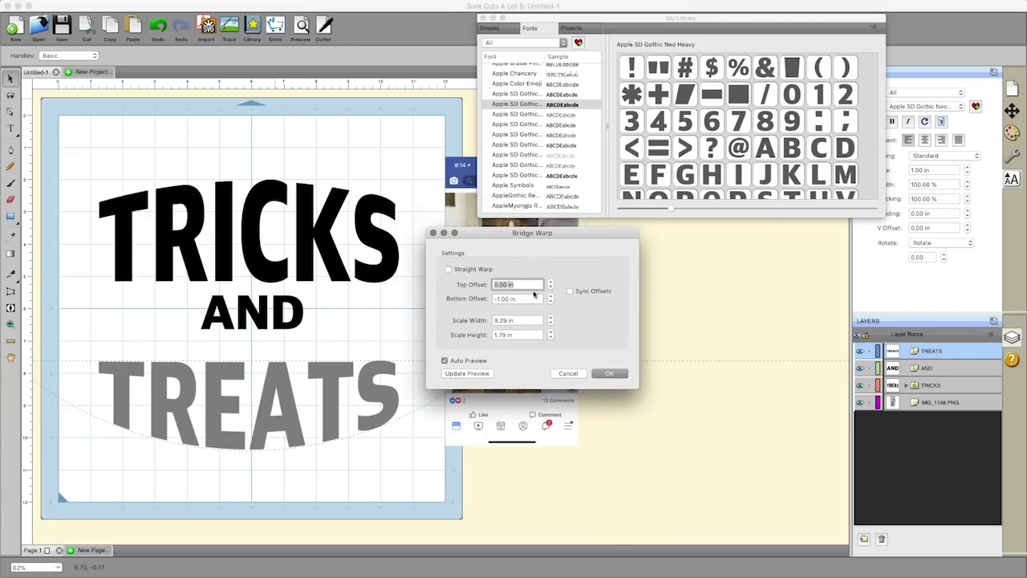
click(551, 333)
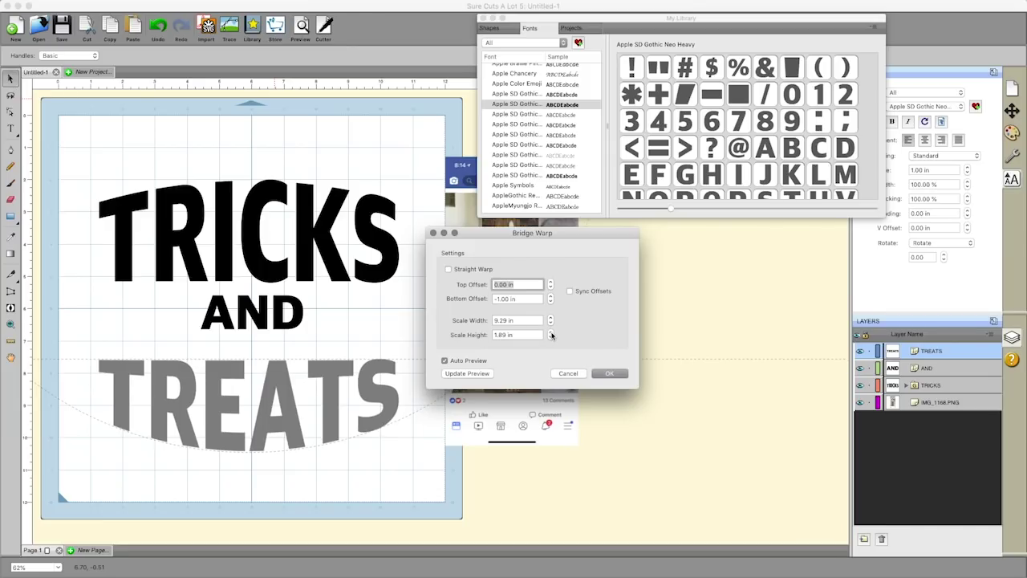
click(551, 333)
click(551, 333)
click(552, 333)
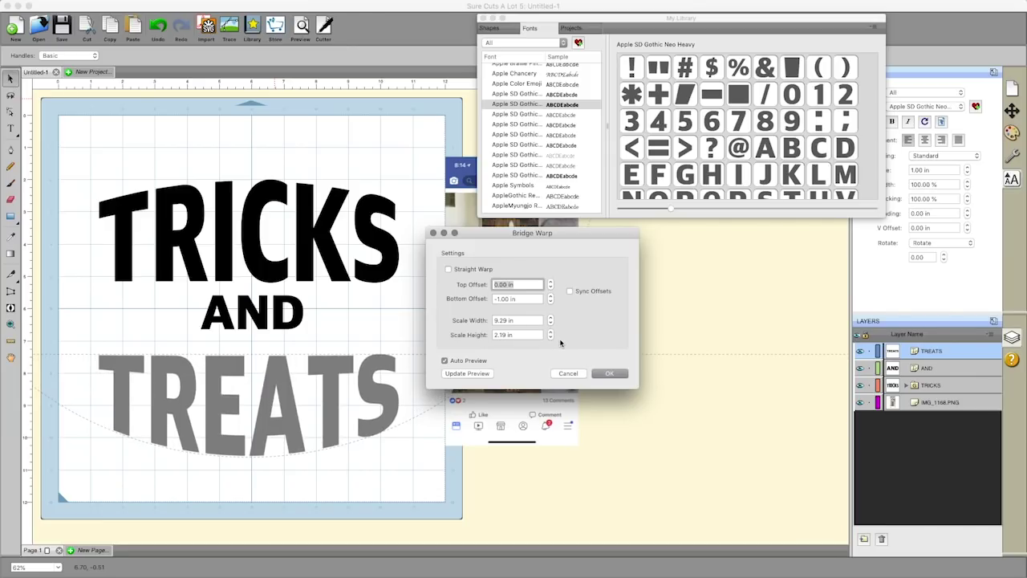
click(612, 375)
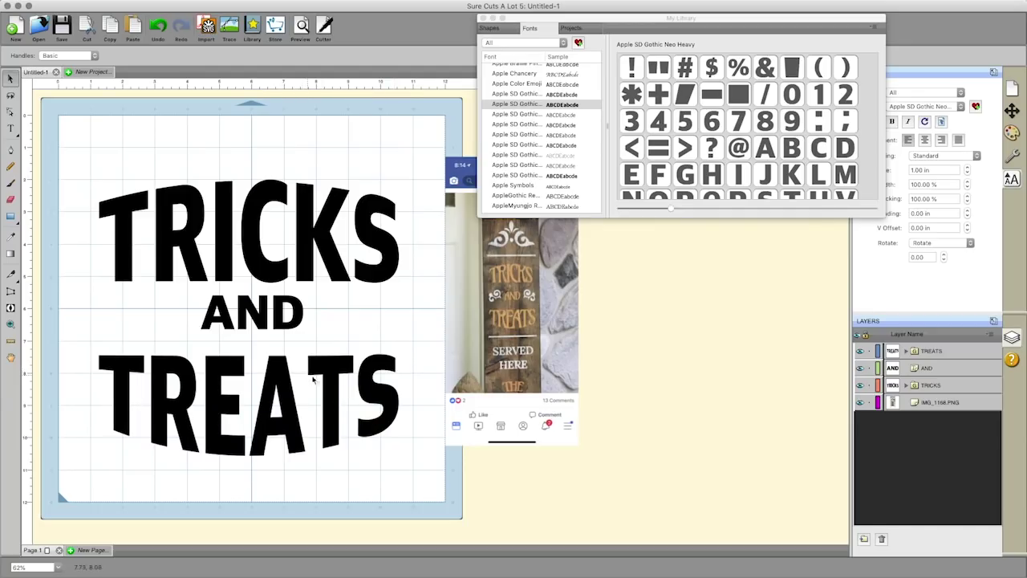
Lower the reference screenshot and move all three text lines toward the mat centre.
click(277, 359)
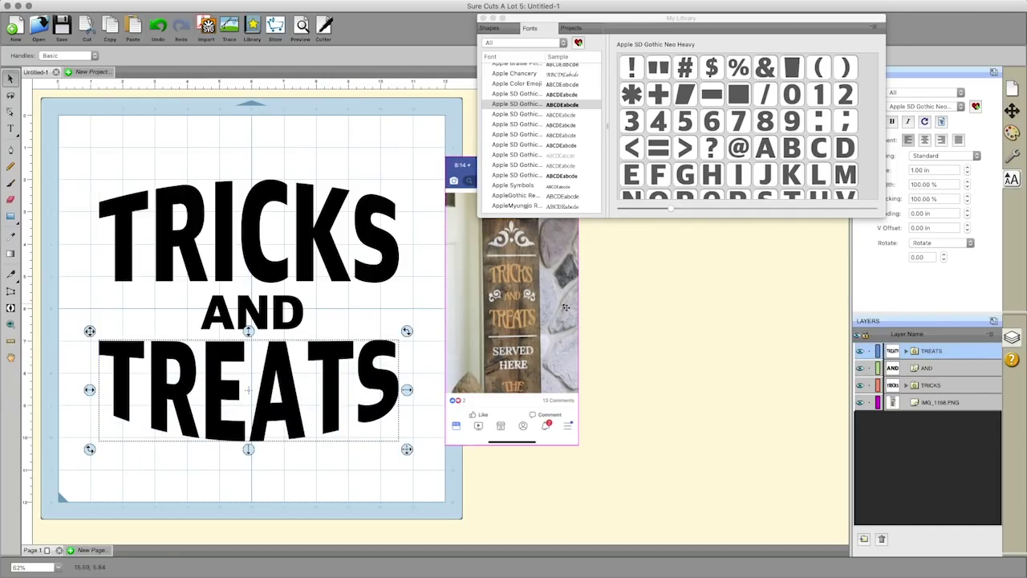
drag(476, 293, 475, 321)
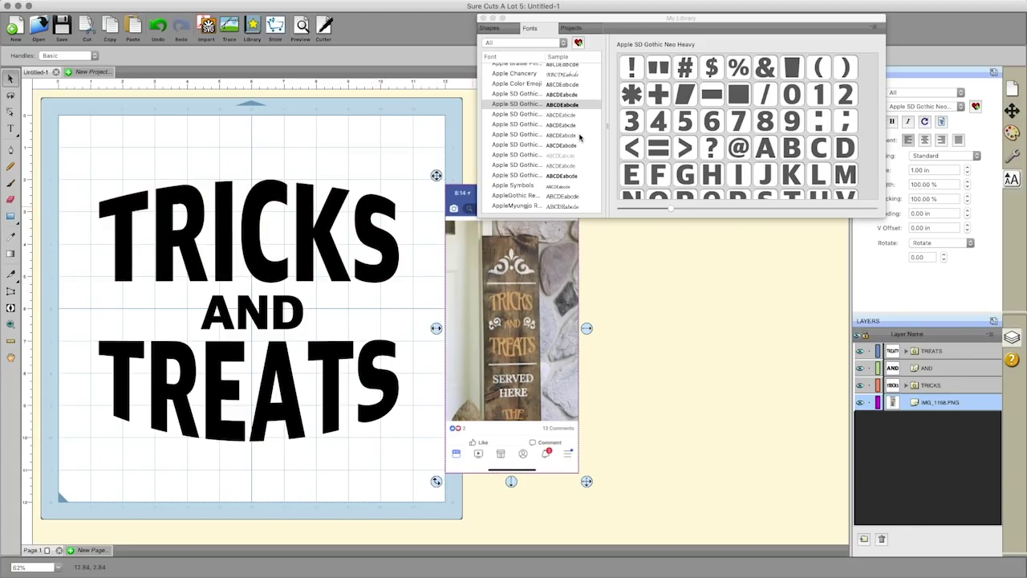
click(321, 155)
drag(78, 144, 266, 341)
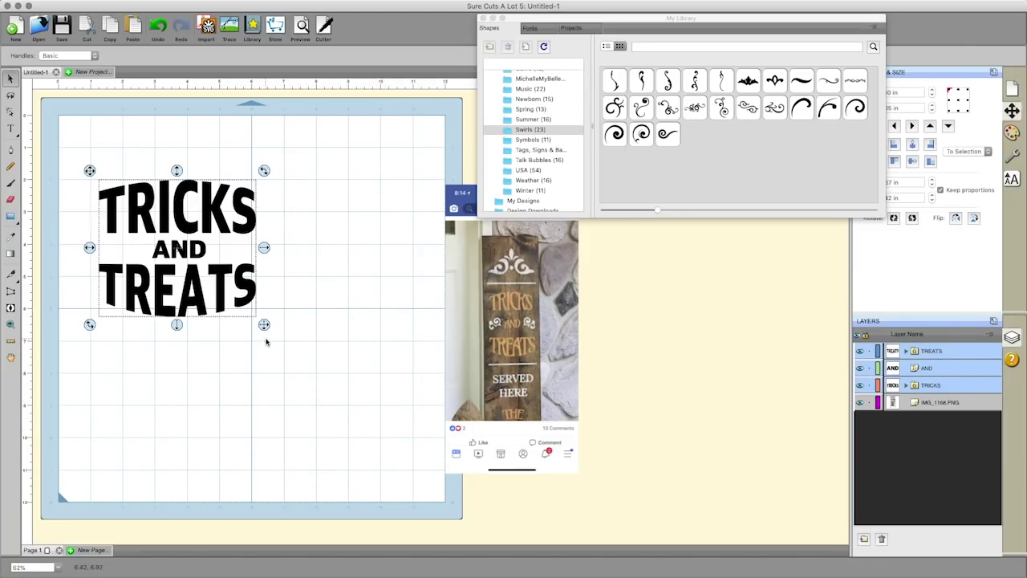
drag(258, 287, 331, 327)
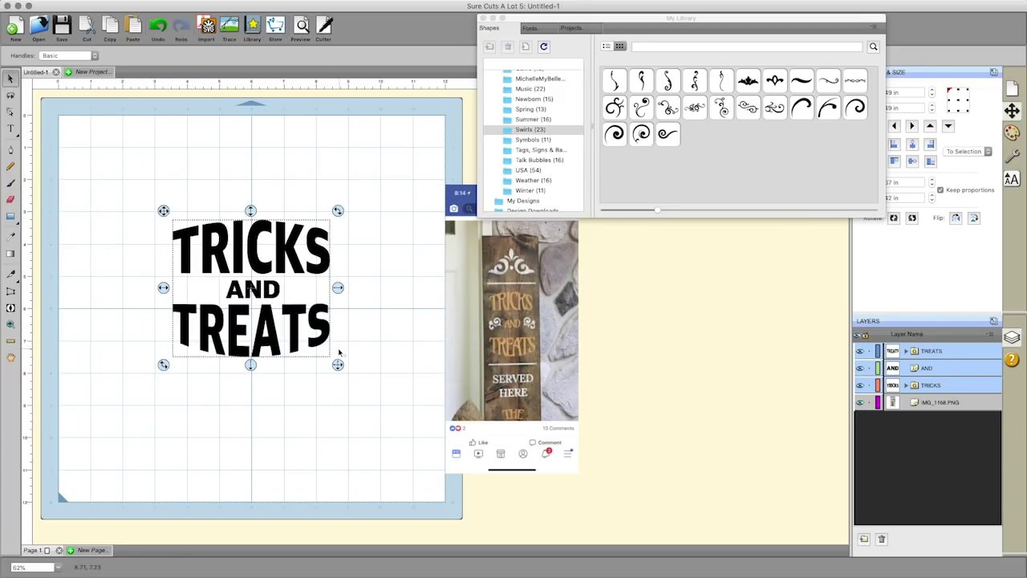
click(370, 346)
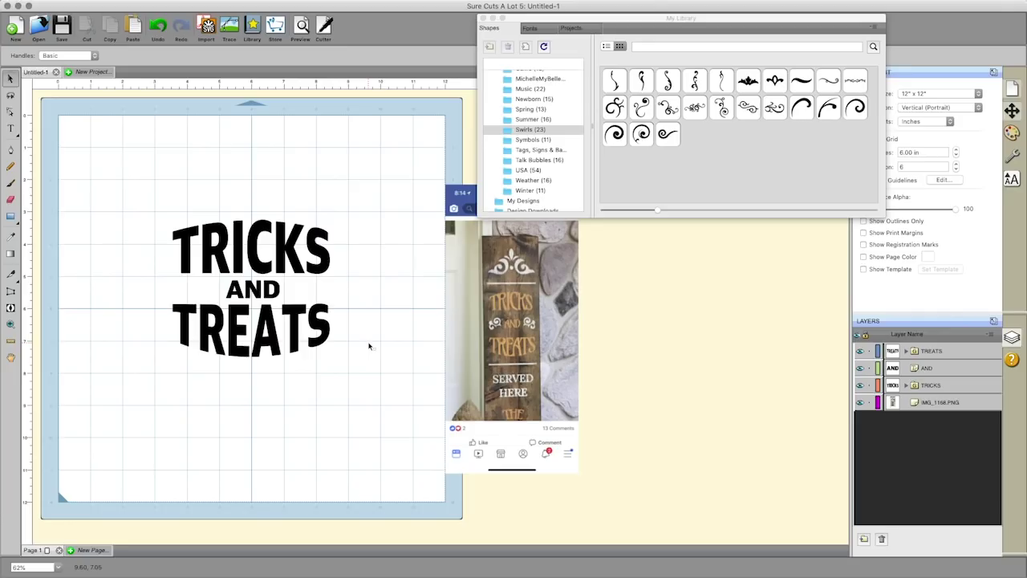
drag(359, 376, 147, 201)
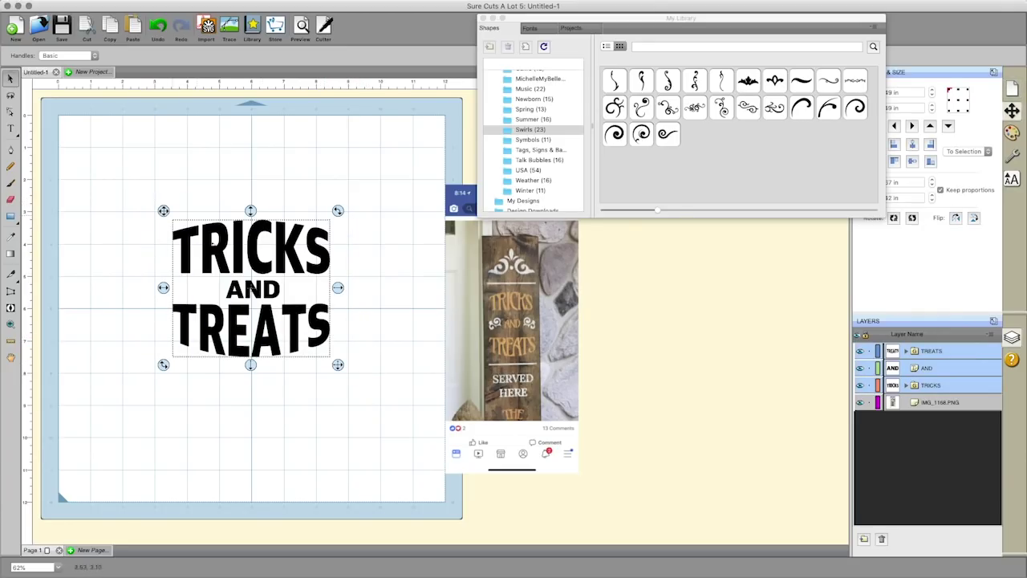
click(381, 278)
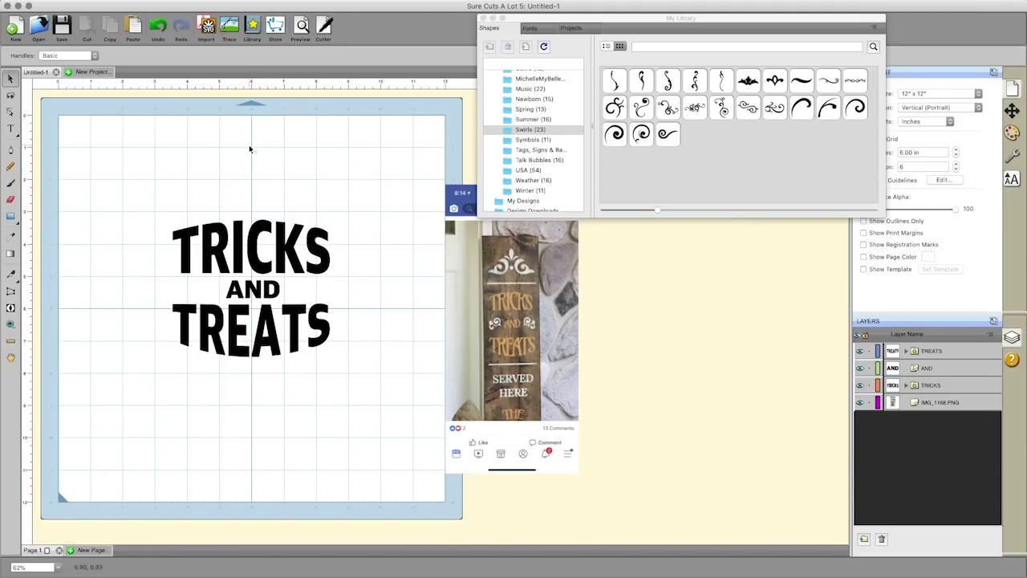
Add the Flourish Sm 6 bat swirl from Swirls and centre it above TRICKS.
click(536, 130)
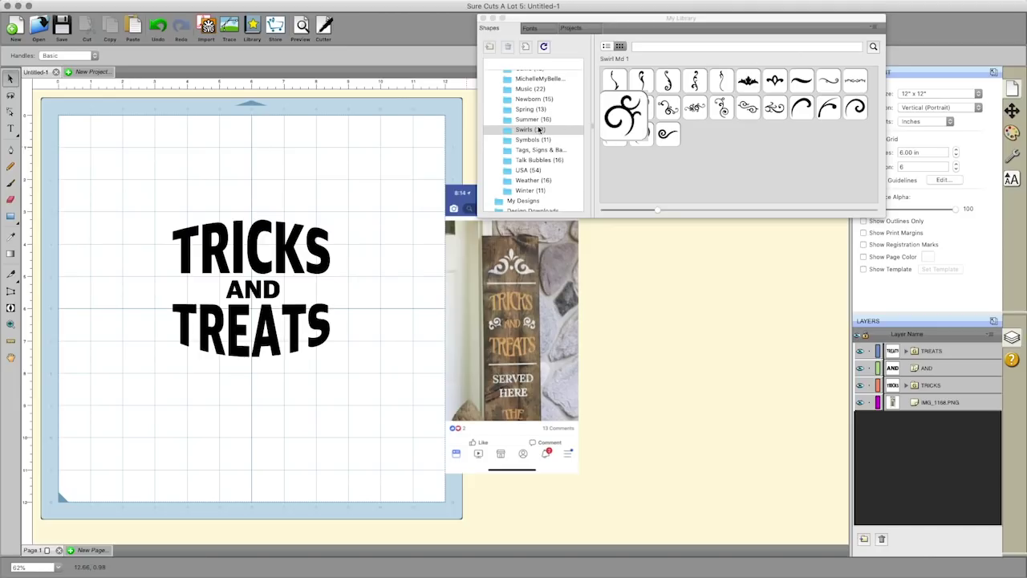
double_click(747, 80)
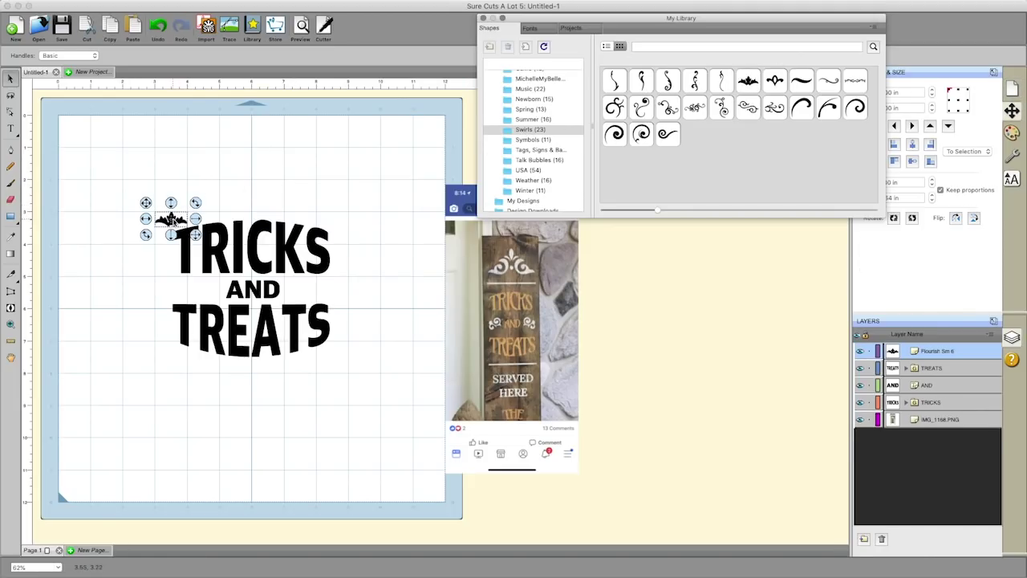
drag(172, 219, 269, 192)
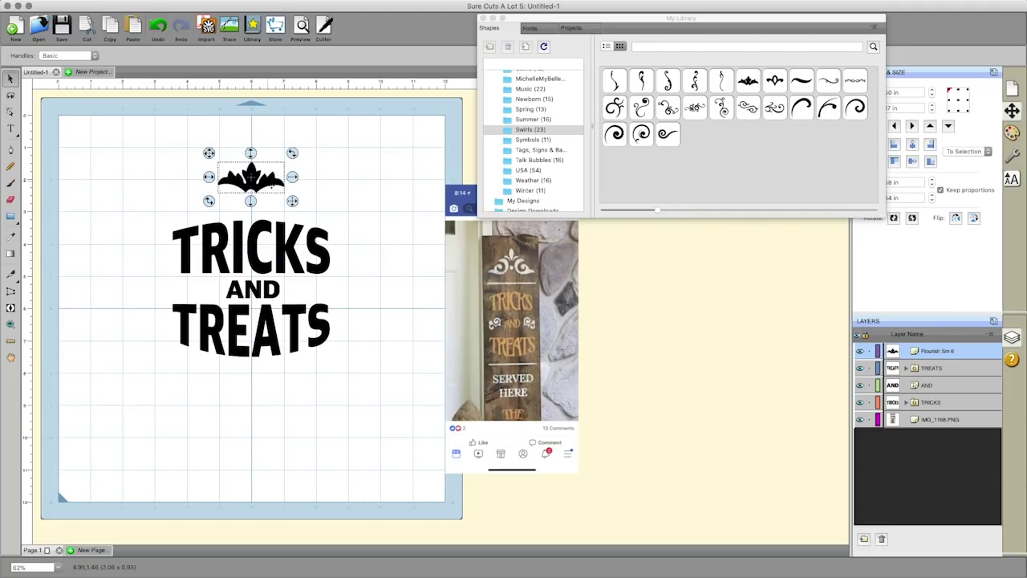
Insert the long swirl, stretch it across TRICKS and centre it beneath the bat flourish.
double_click(851, 84)
drag(197, 225, 313, 202)
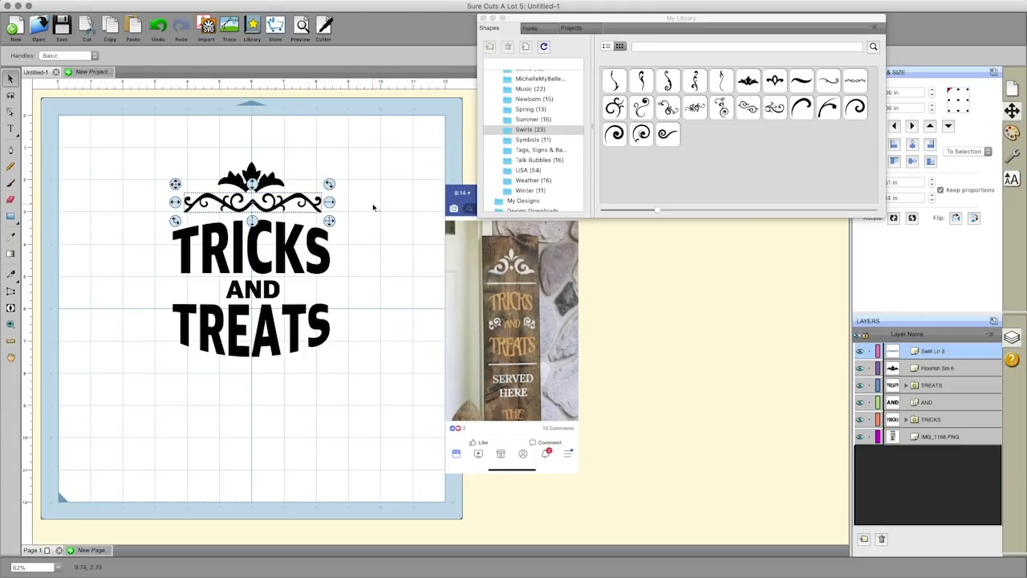
key(Left)
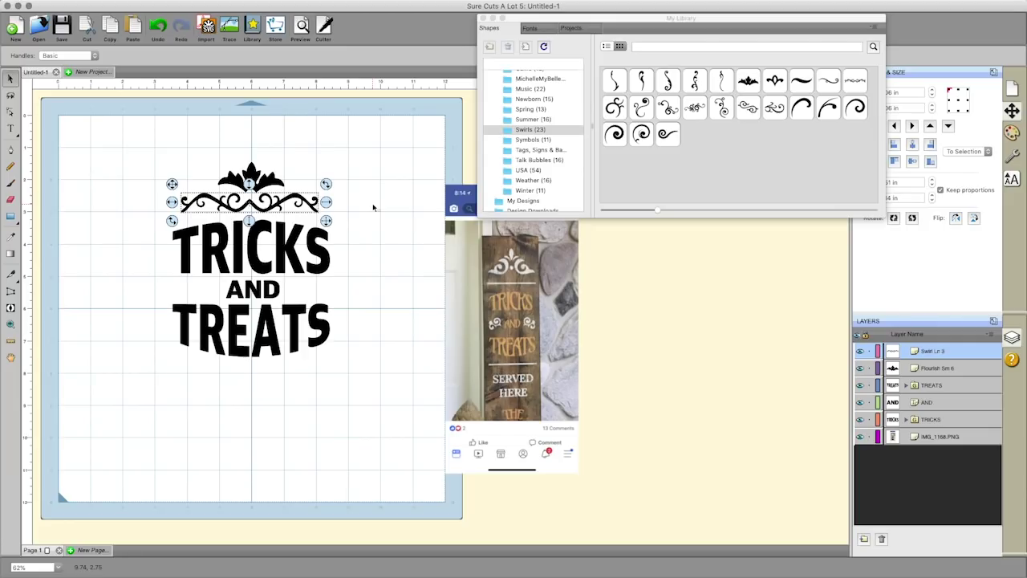
drag(303, 201, 312, 202)
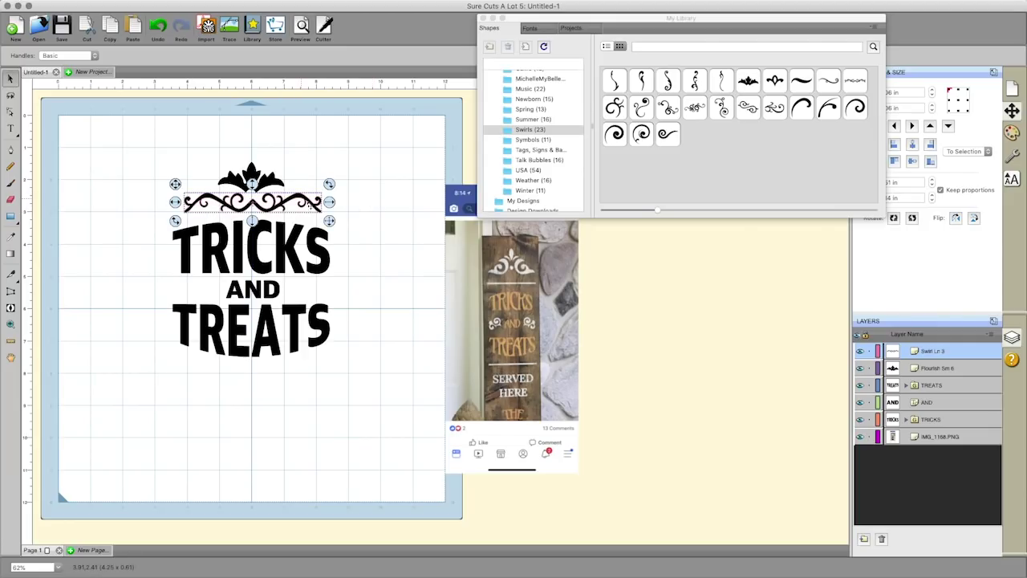
click(357, 231)
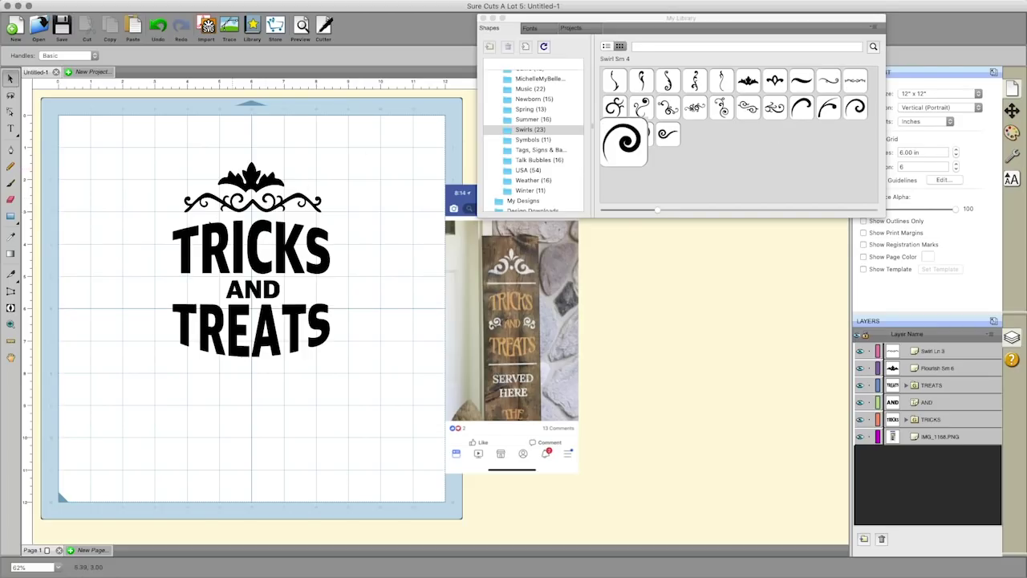
click(252, 207)
Copy and paste the swirl, then move the copy below TREATS.
right_click(254, 207)
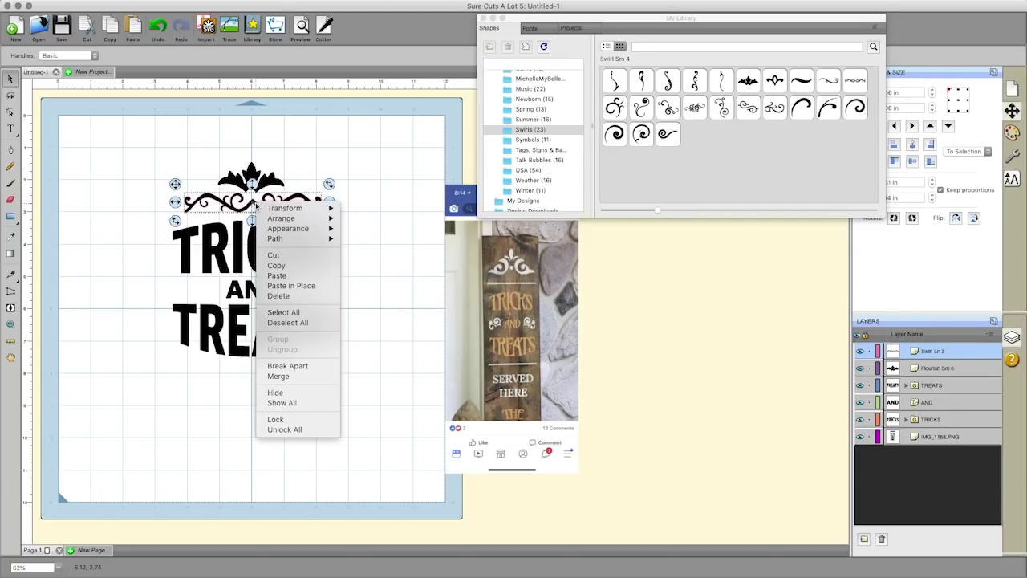
click(276, 265)
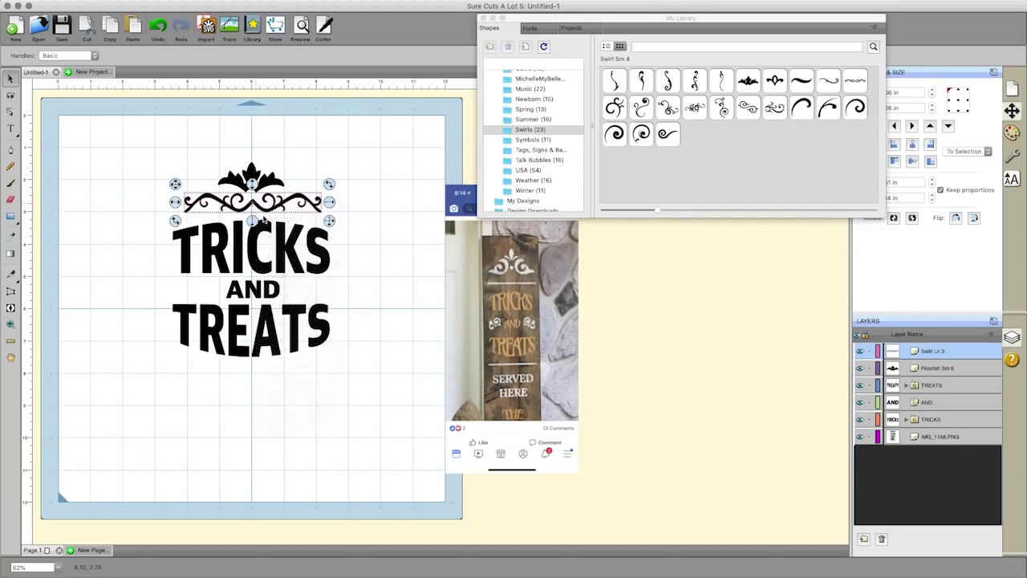
right_click(383, 273)
click(403, 341)
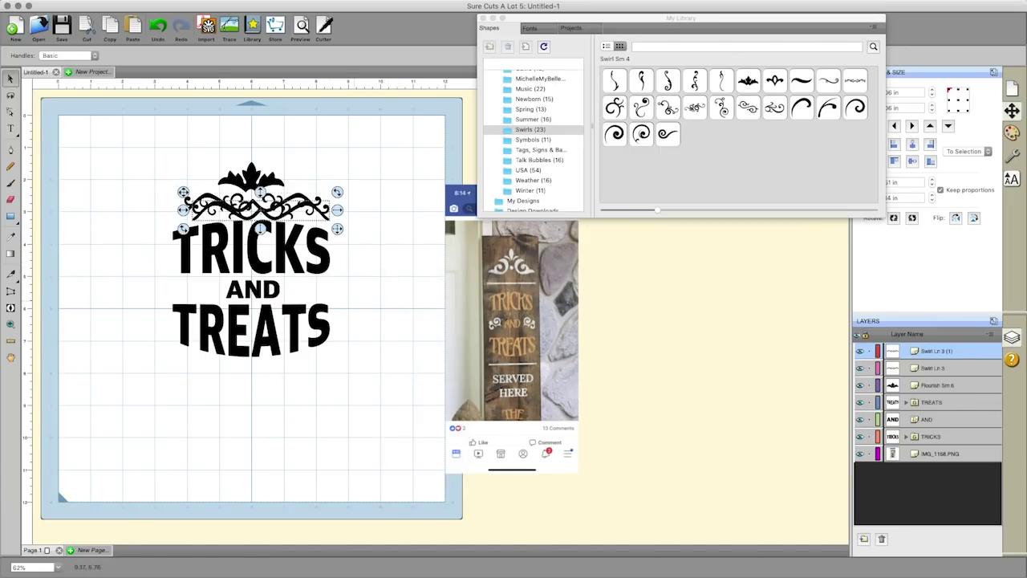
drag(294, 204, 198, 369)
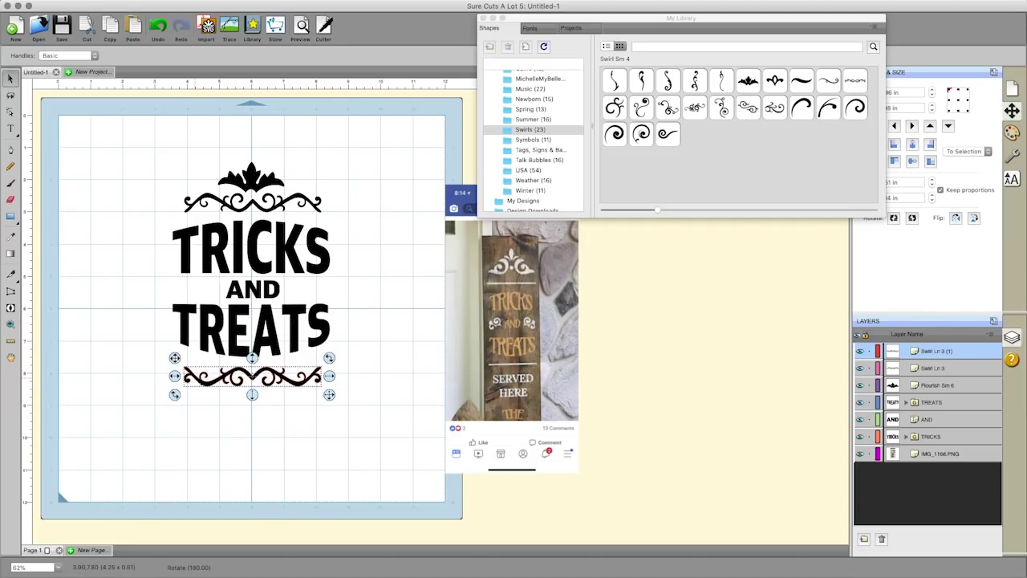
Rotate the bottom swirl 180° so it sits level, mirroring the top border.
click(370, 375)
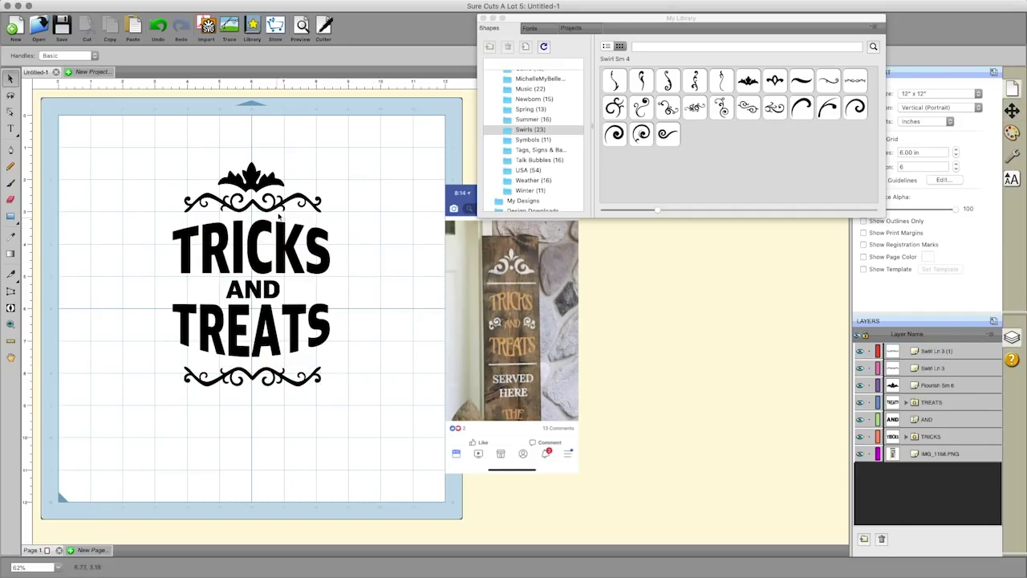
click(312, 372)
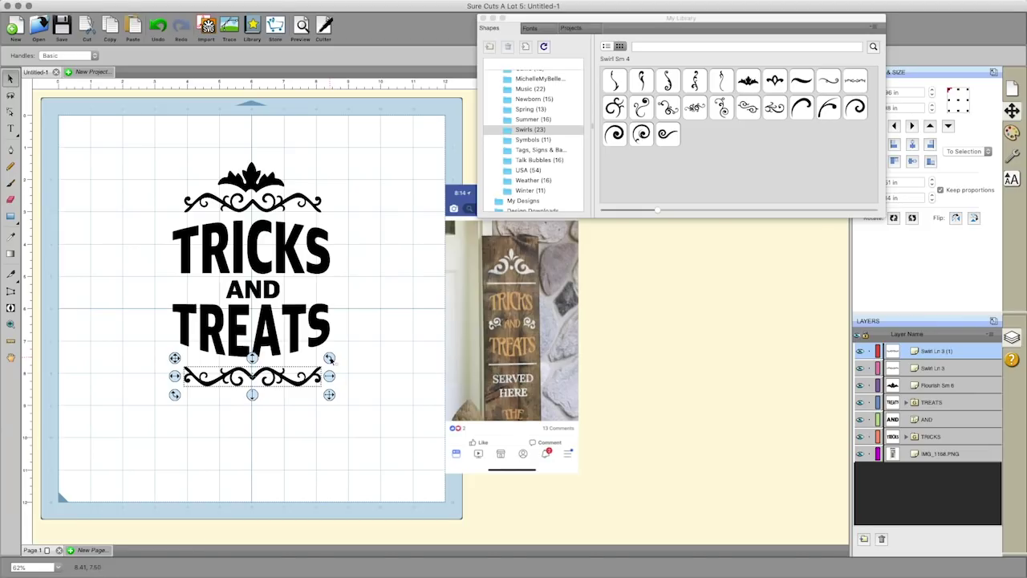
drag(329, 359, 247, 383)
click(329, 390)
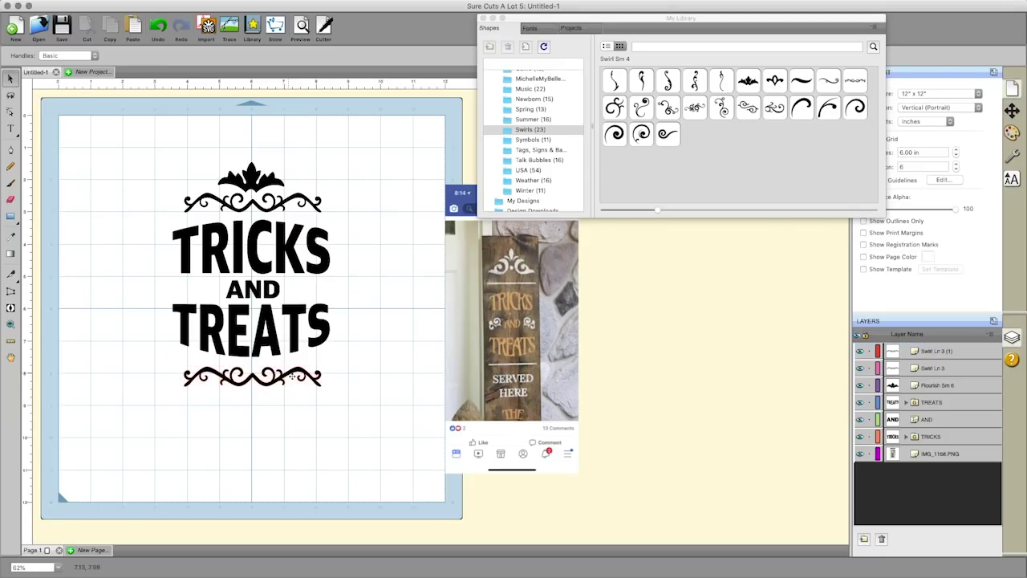
click(292, 376)
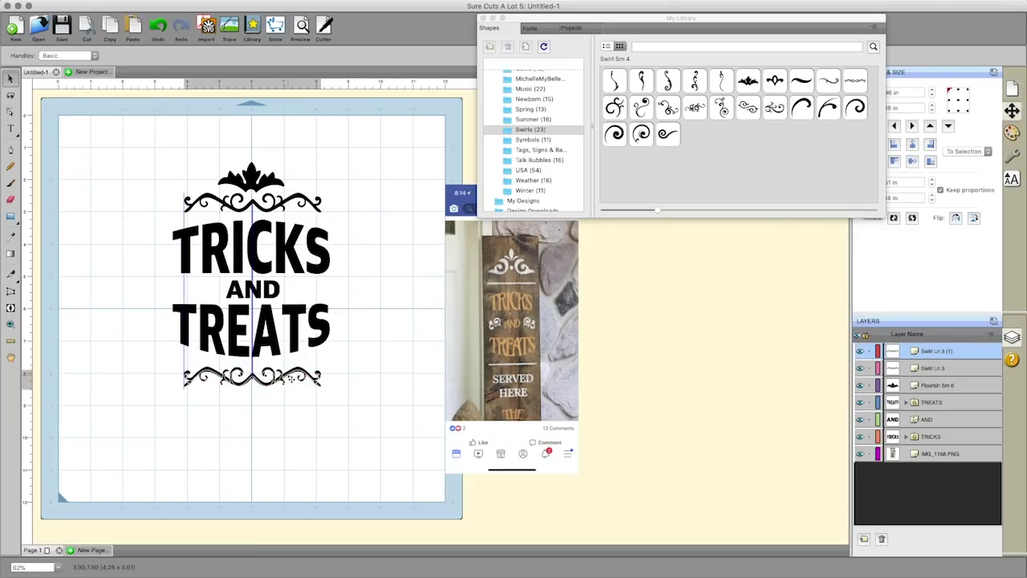
click(383, 374)
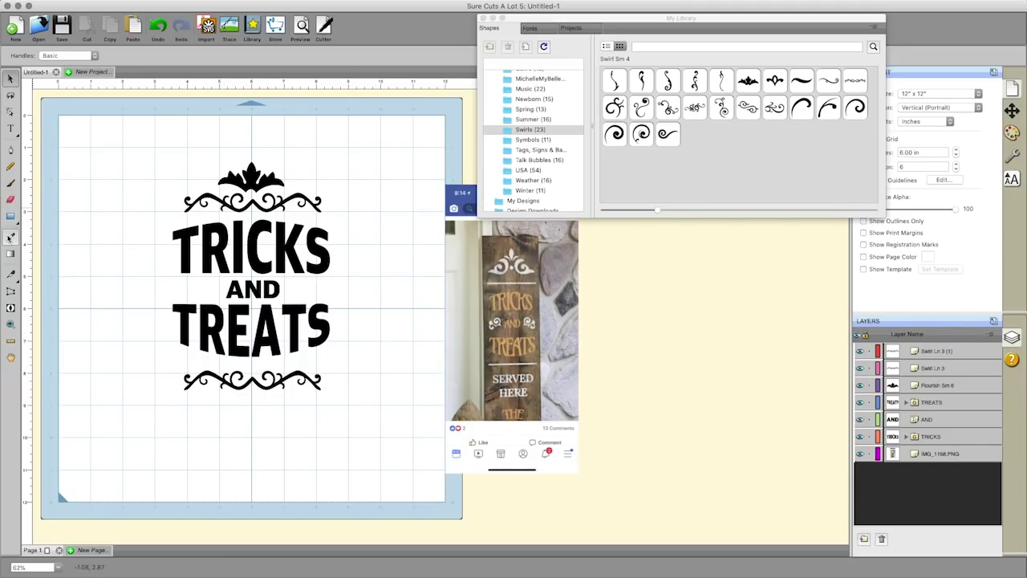
Add two-line text 'SERVED' / 'HERE' below the bottom swirl.
click(12, 131)
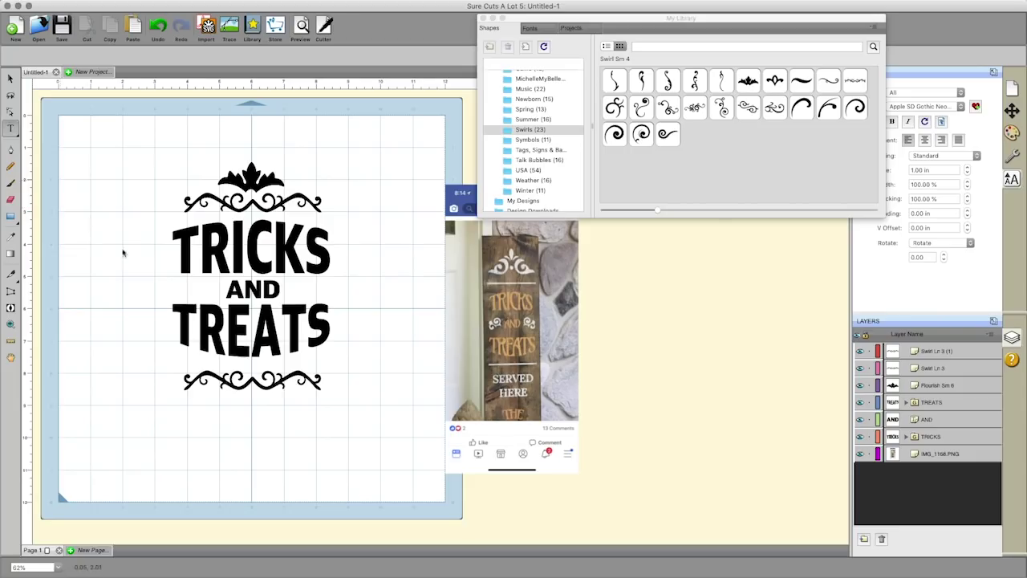
click(210, 425)
text(SERVER)
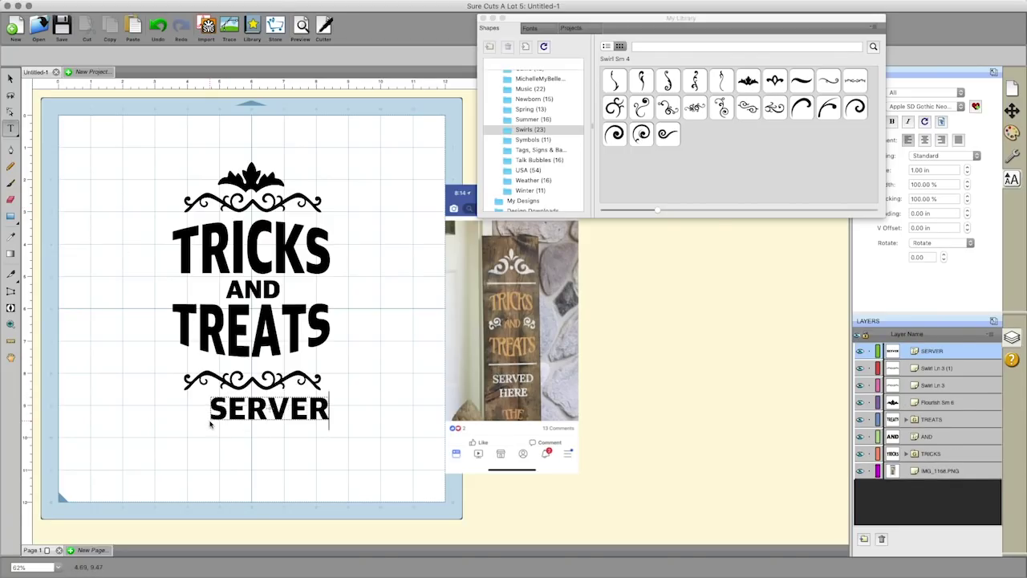
key(BackSpace)
text(D)
key(Return)
text(HERE)
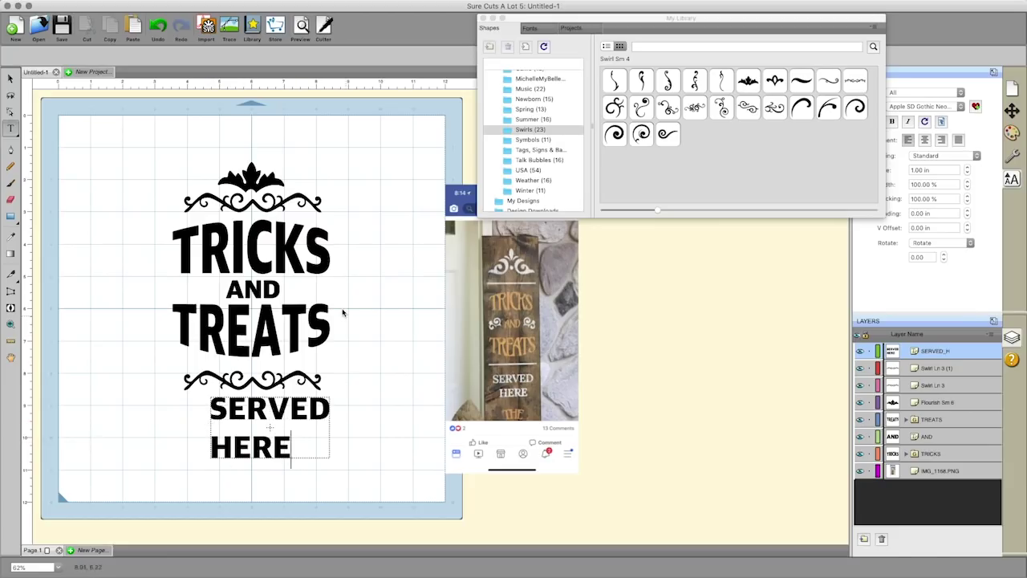
Centre-align SERVED HERE and centre it under the bottom swirl.
click(536, 28)
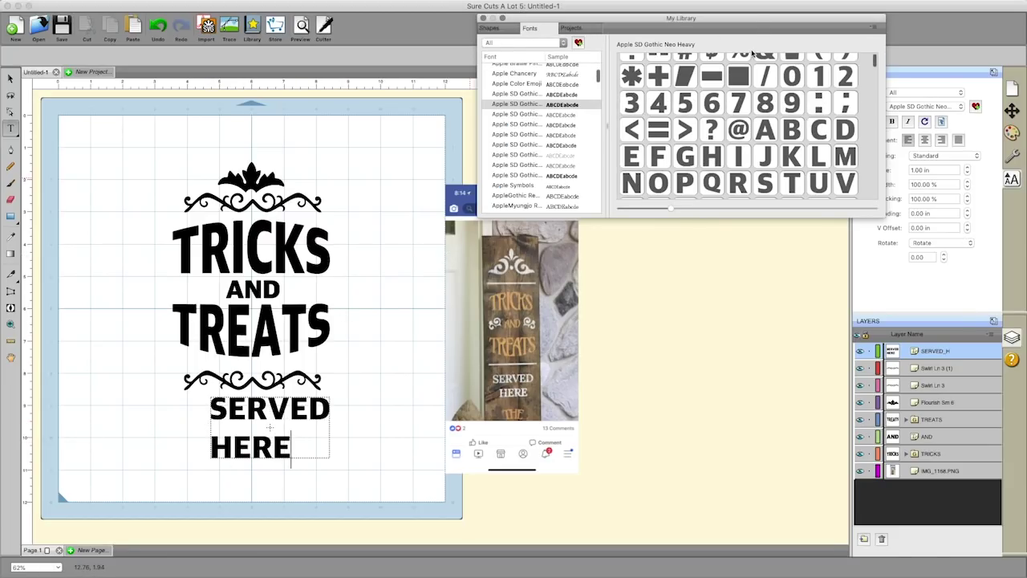
drag(610, 17, 567, 15)
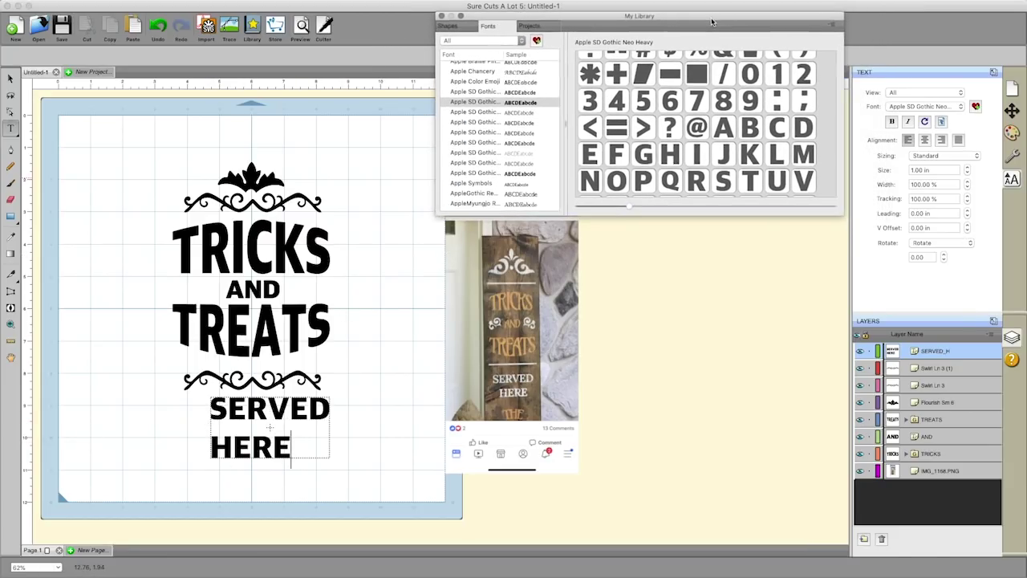
click(925, 141)
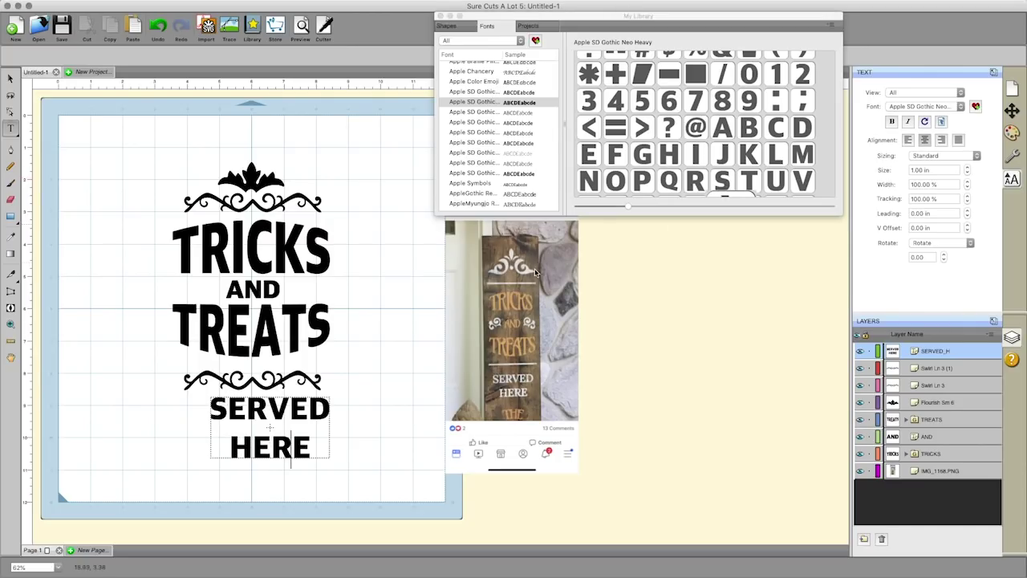
click(11, 78)
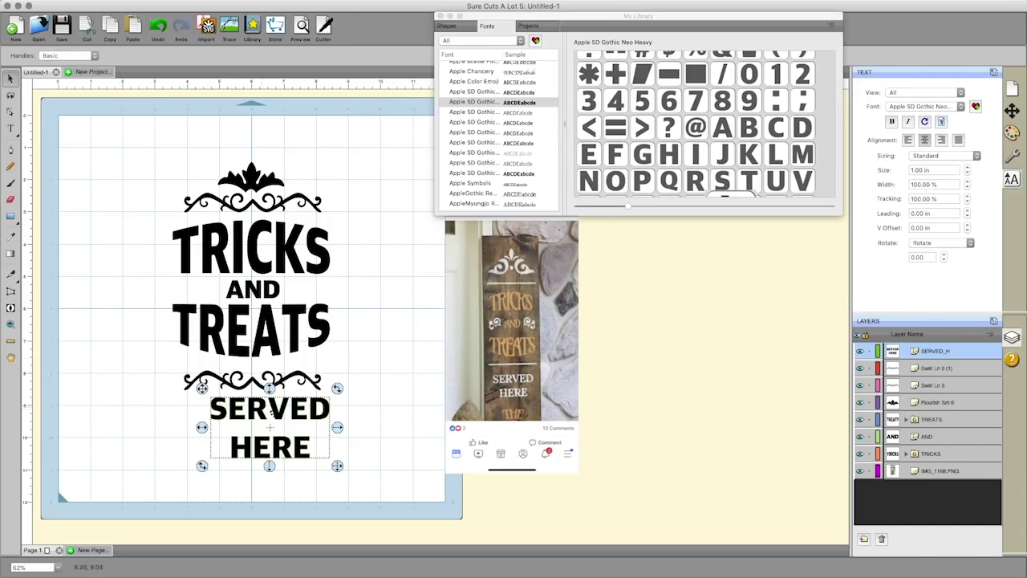
drag(284, 414, 266, 415)
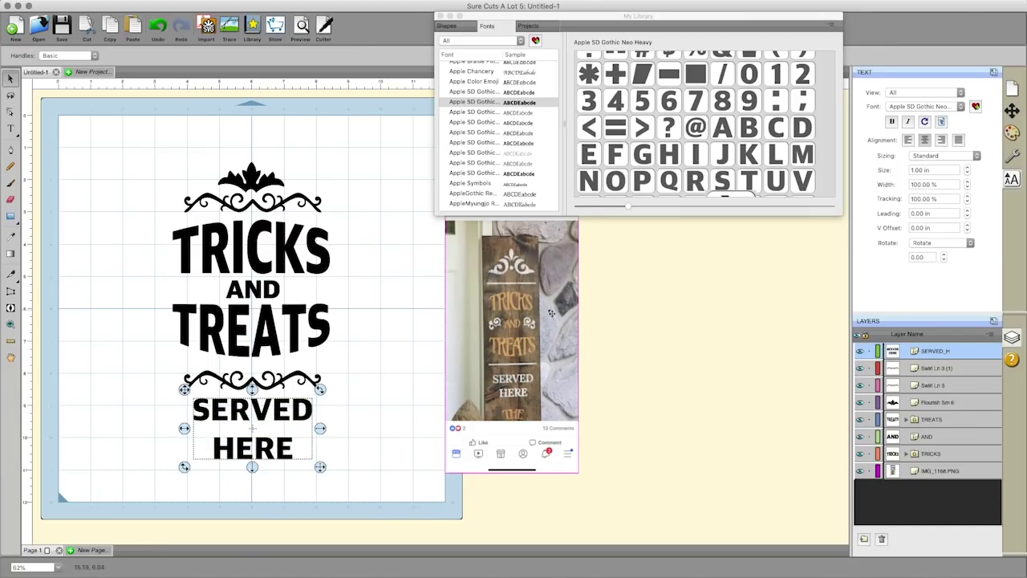
Tighten the SERVED HERE line spacing to -0.30 in.
click(967, 217)
click(967, 216)
click(967, 217)
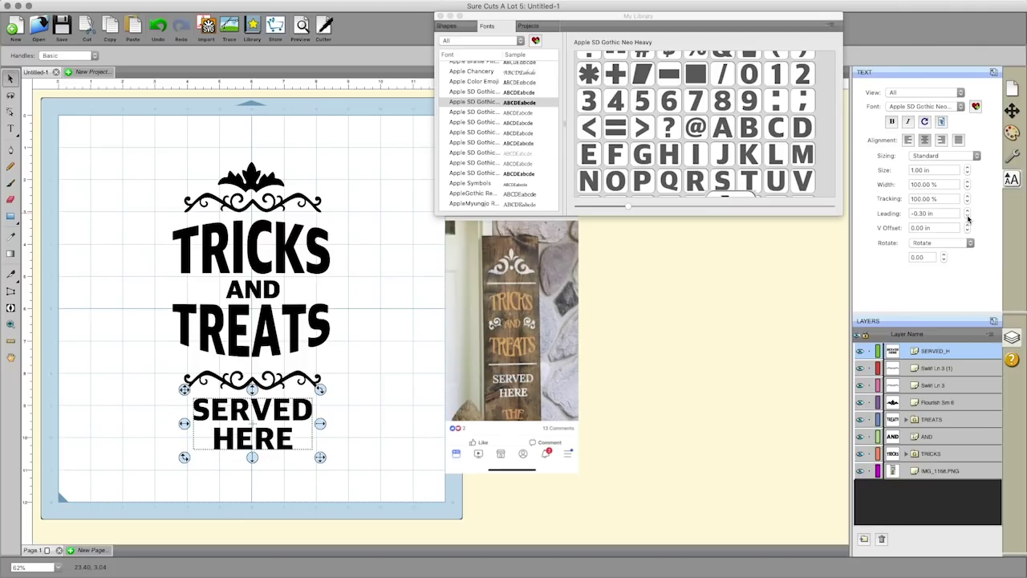
click(967, 217)
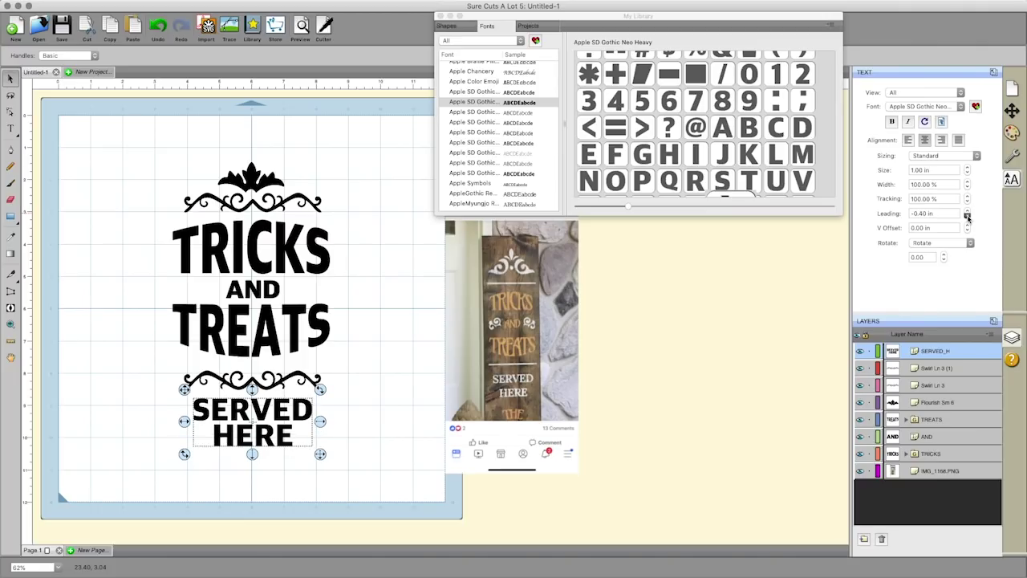
click(967, 212)
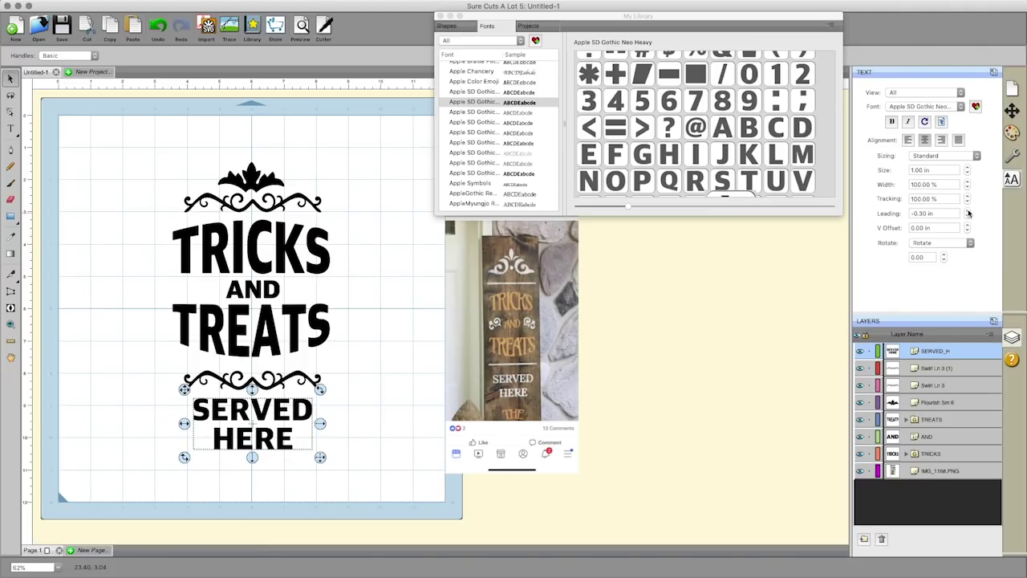
Try Apple SD Gothic Neo weights on SERVED HERE and apply ExtraBold.
click(478, 115)
click(478, 122)
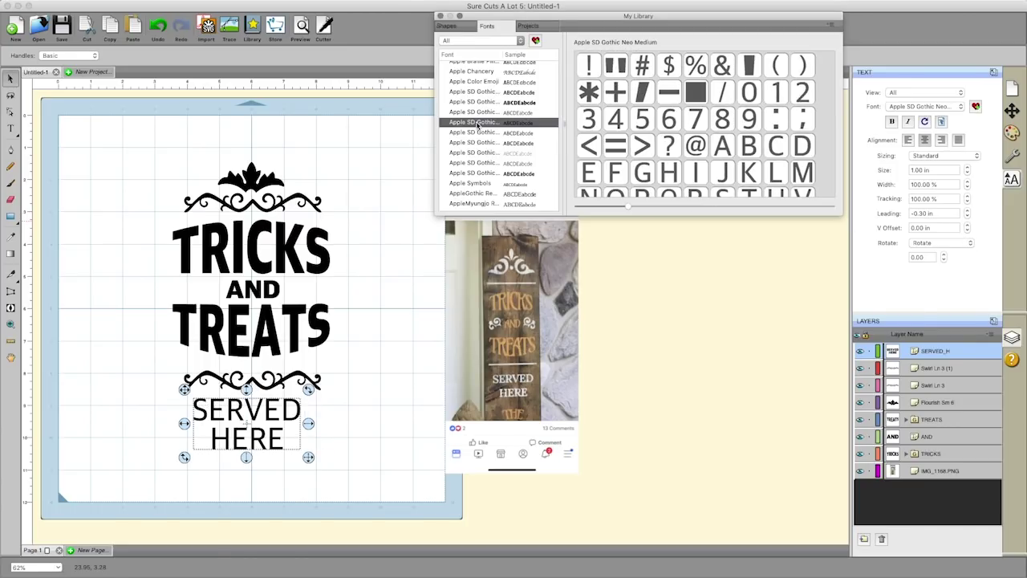
click(478, 132)
click(474, 142)
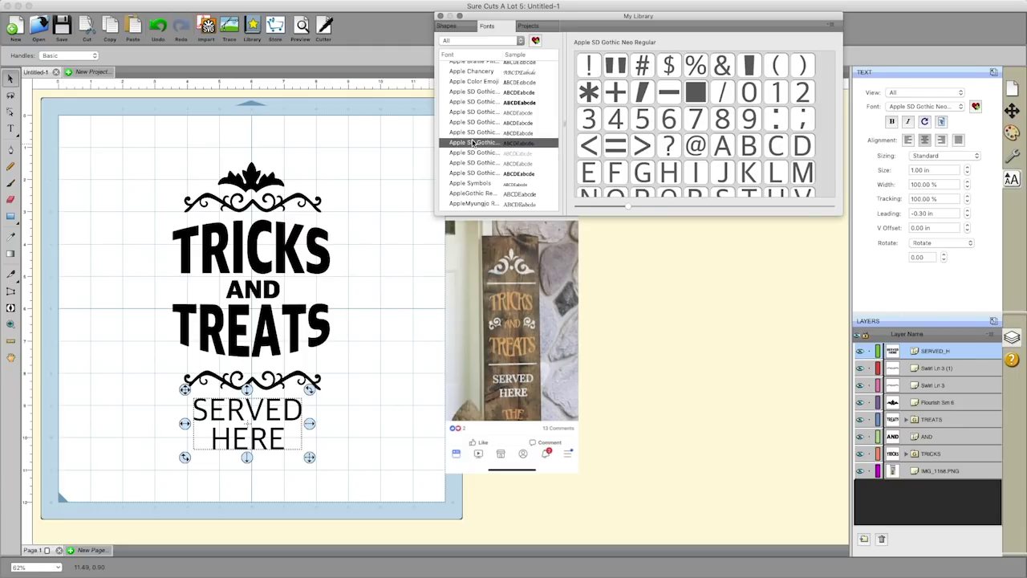
click(473, 152)
click(474, 162)
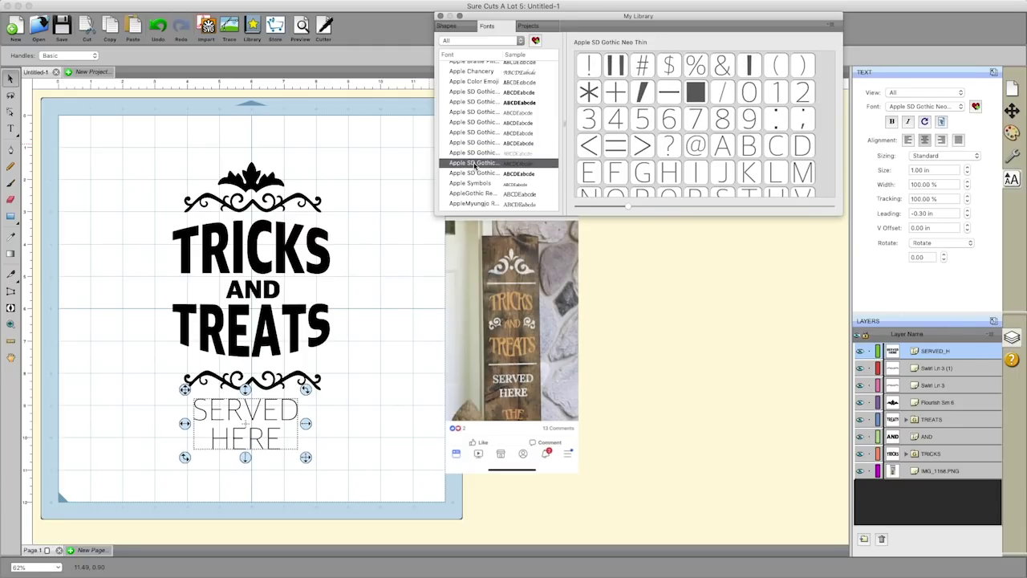
click(474, 173)
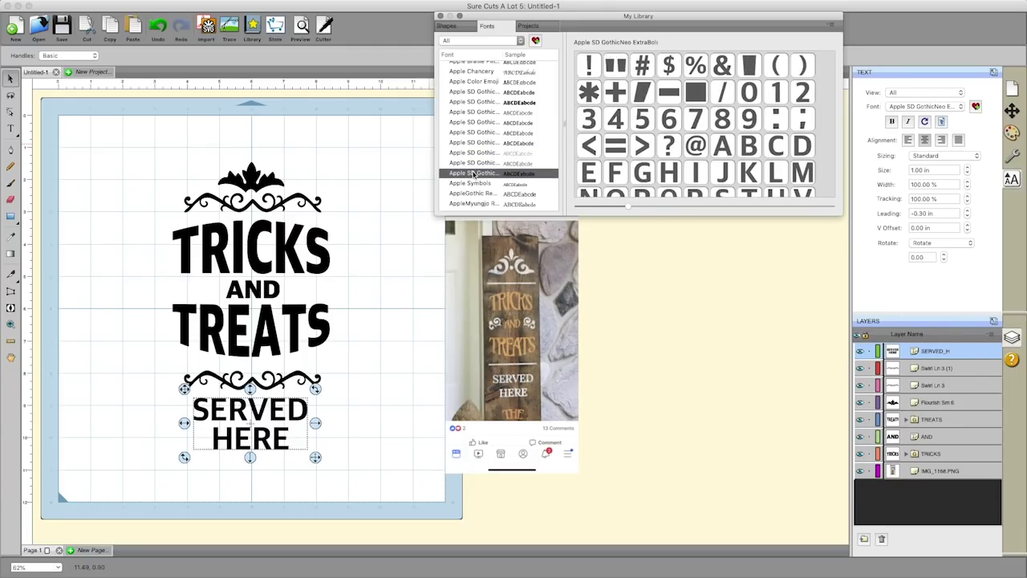
click(375, 255)
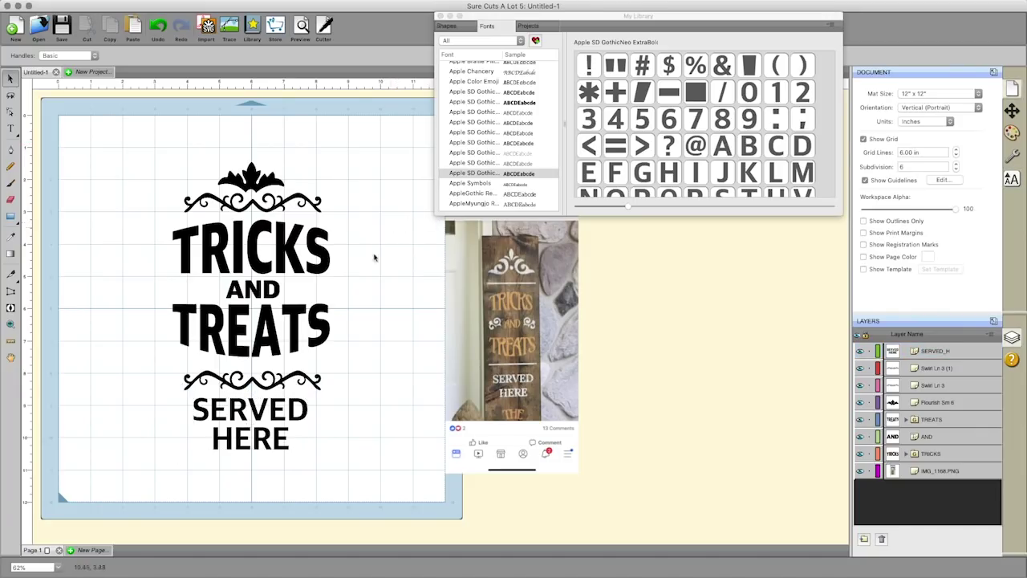
click(280, 412)
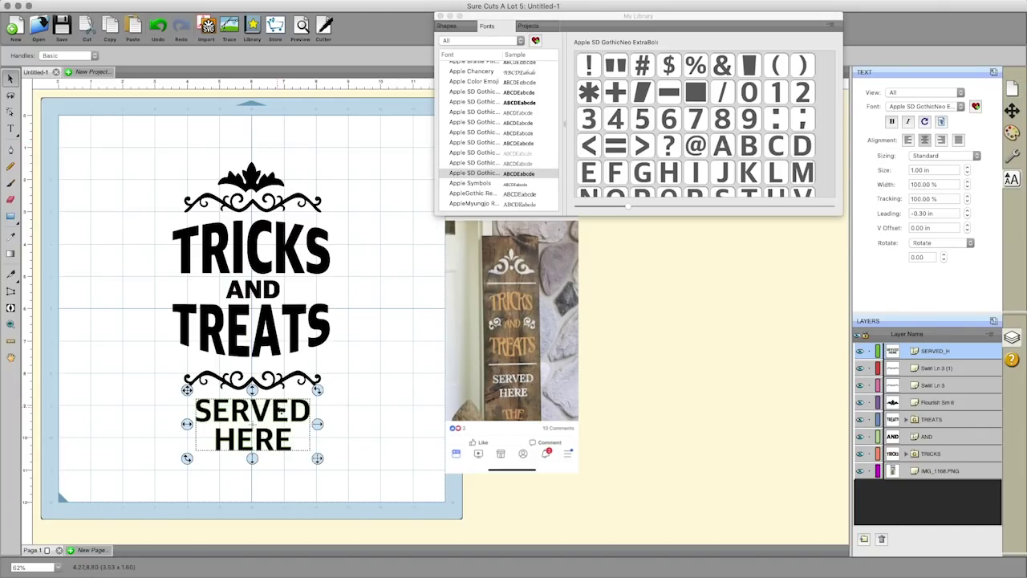
drag(280, 412, 297, 410)
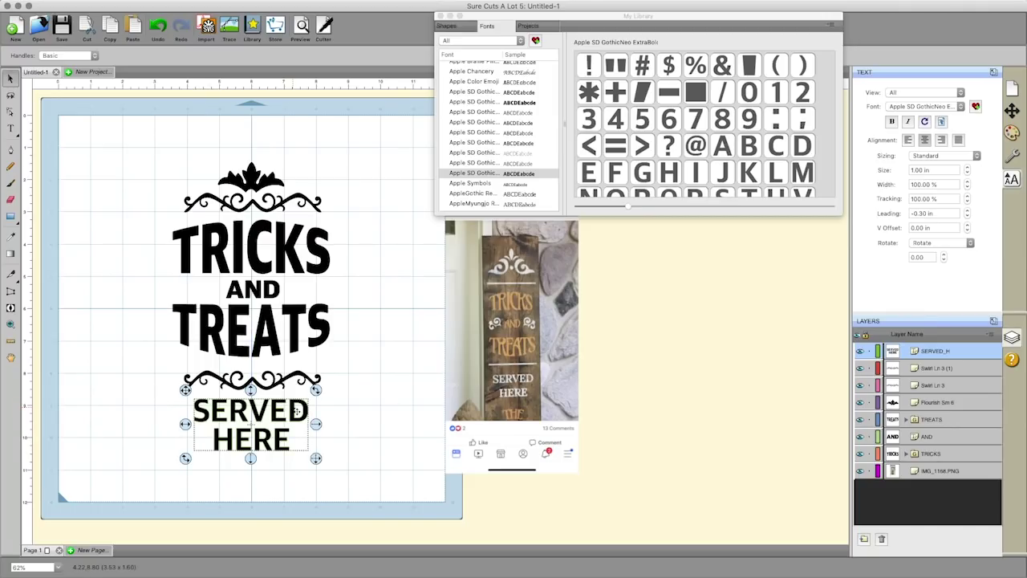
Preview other fonts, return to Apple SD Gothic Neo ExtraBold, and shrink SERVED HERE slightly.
click(462, 175)
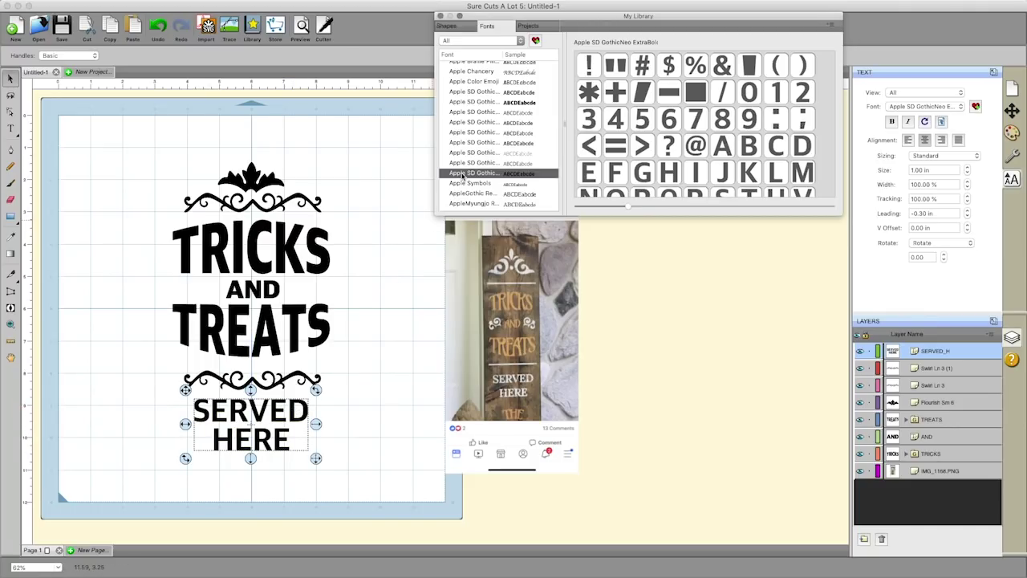
key(Down)
key(Down)
key(Down)
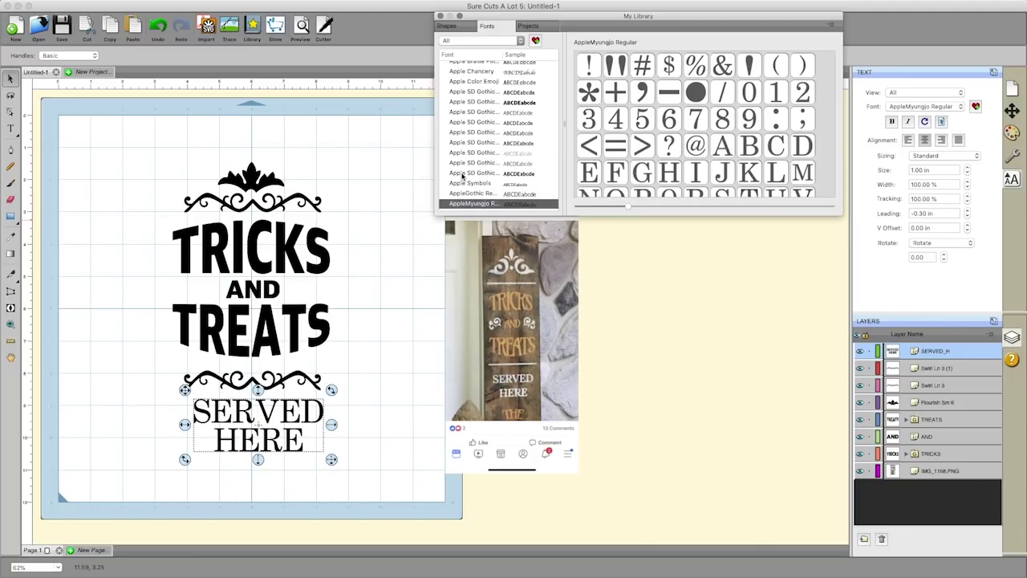
key(Down)
key(Down)
key(Down)
key(Down)
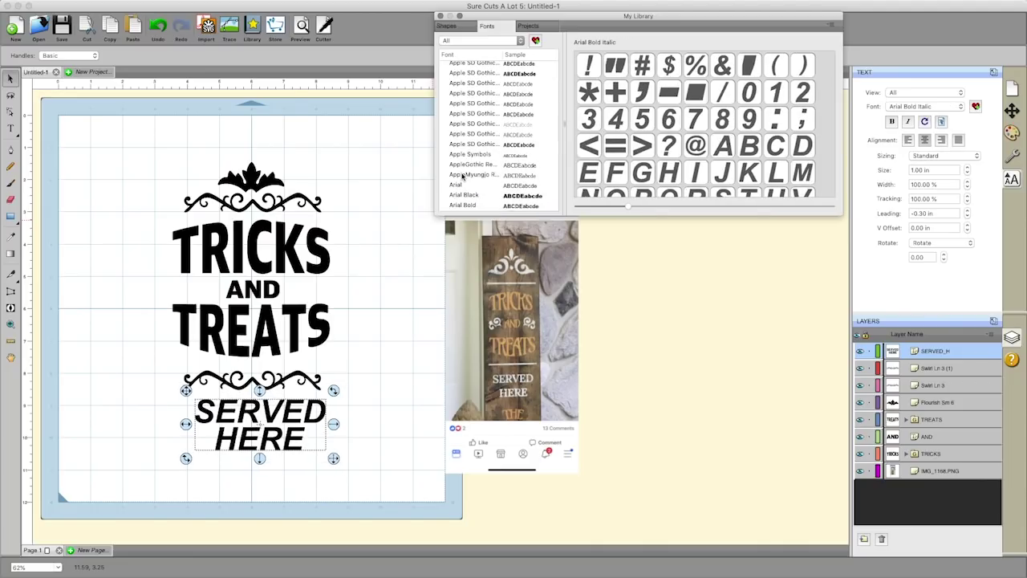
key(Up)
key(Up)
key(Up)
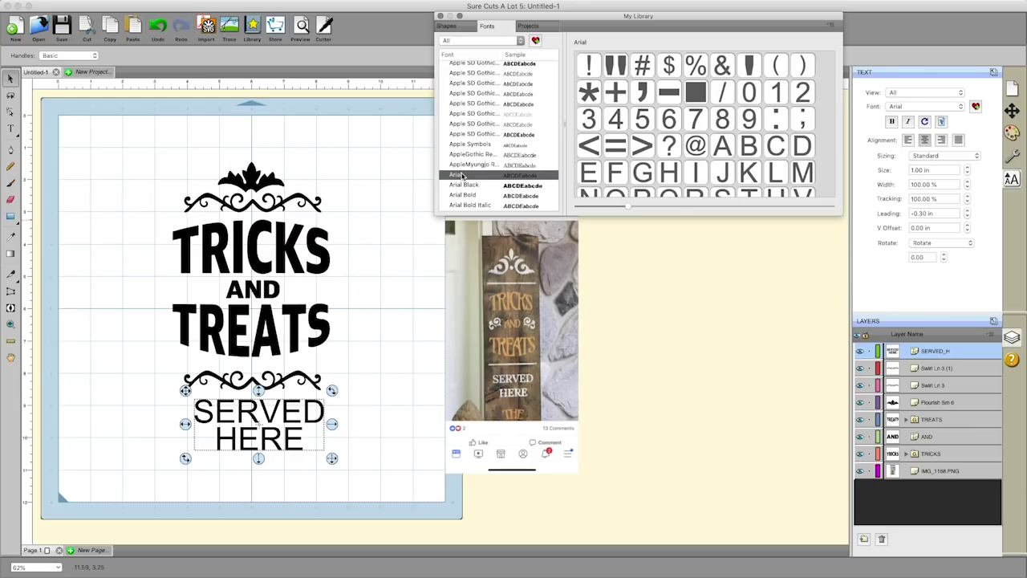
key(Up)
key(Up)
key(Up)
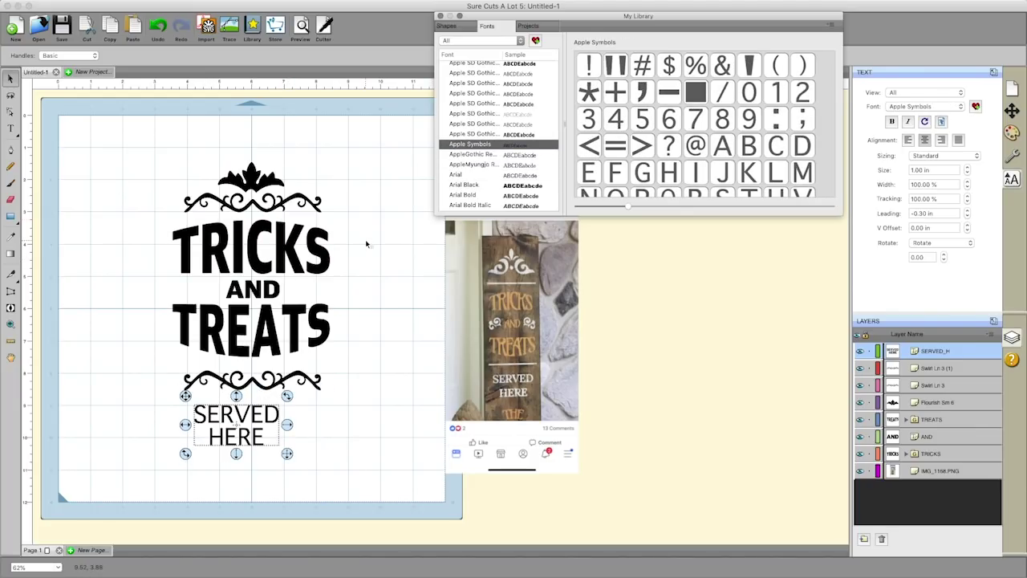
key(Up)
drag(316, 458, 291, 420)
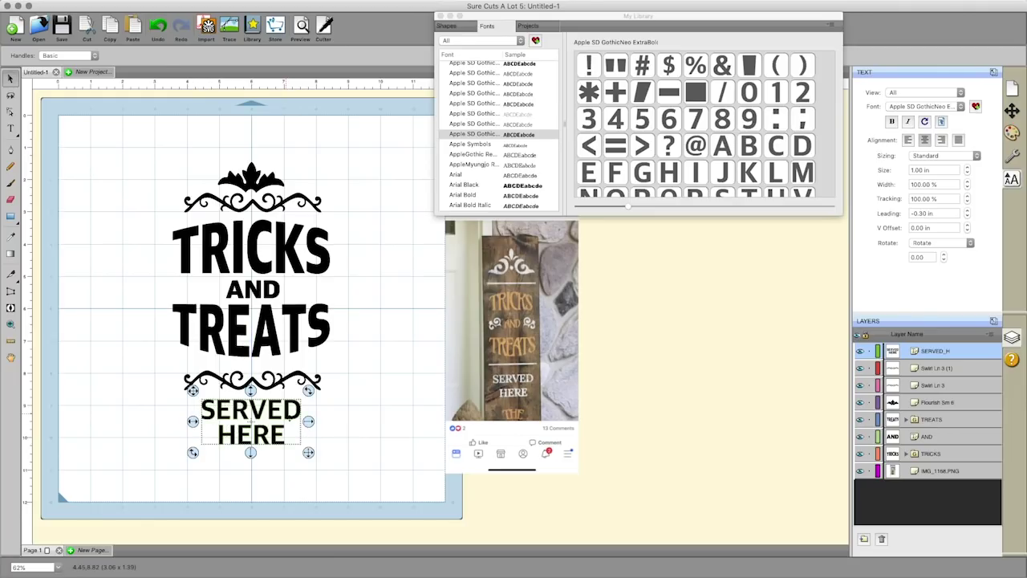
key(Down)
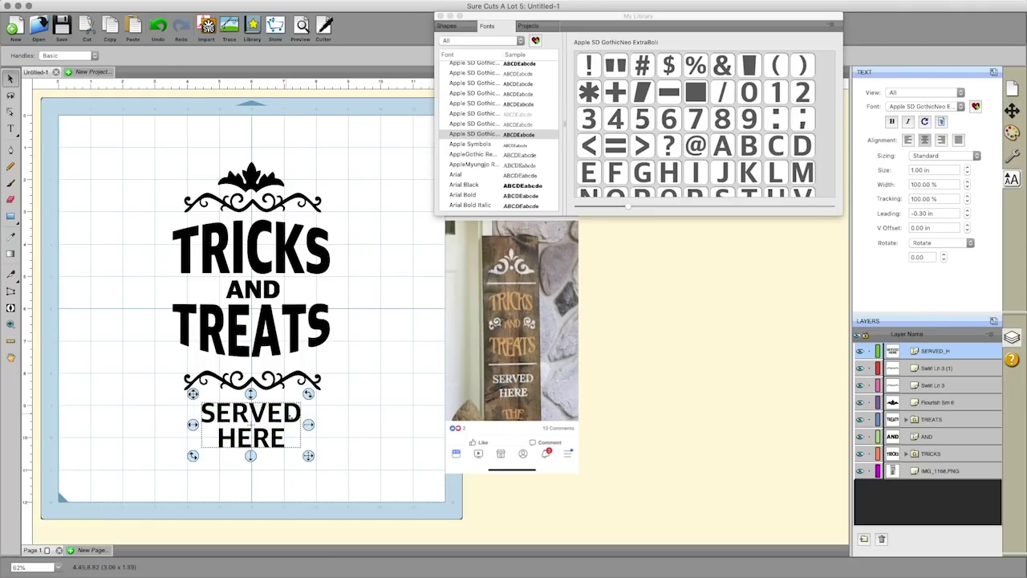
Select the whole sign and move it up and left on the mat.
click(277, 216)
drag(141, 149, 378, 503)
drag(300, 338, 230, 308)
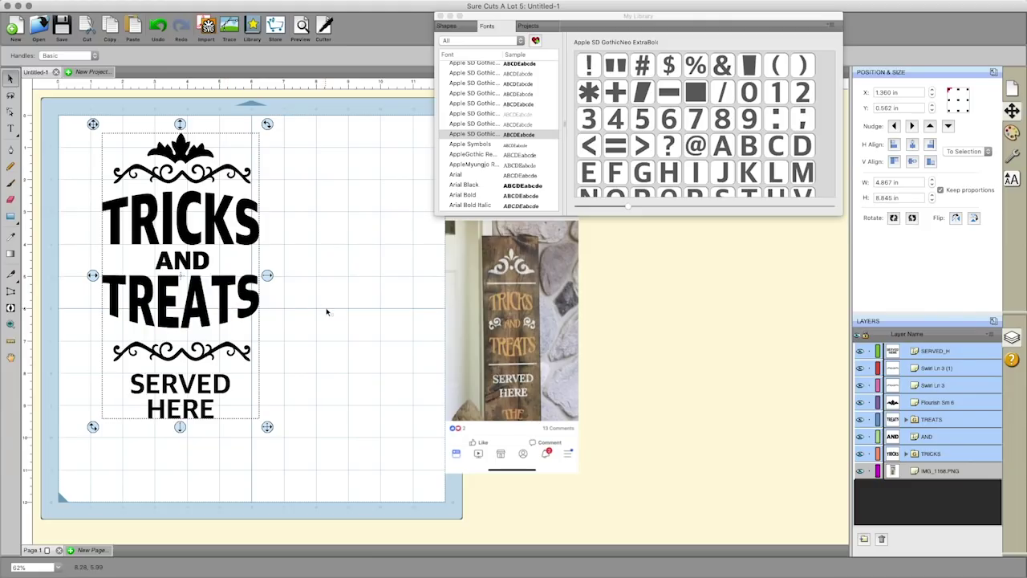
Close the My Library font palette and browse the cutter brand list in Cutter Settings.
click(328, 310)
click(440, 16)
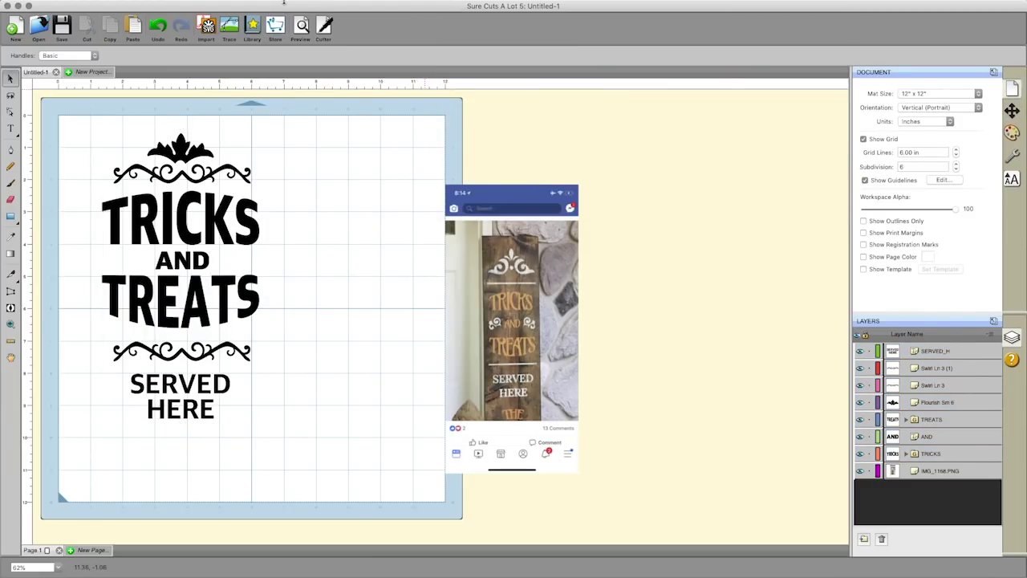
click(358, 5)
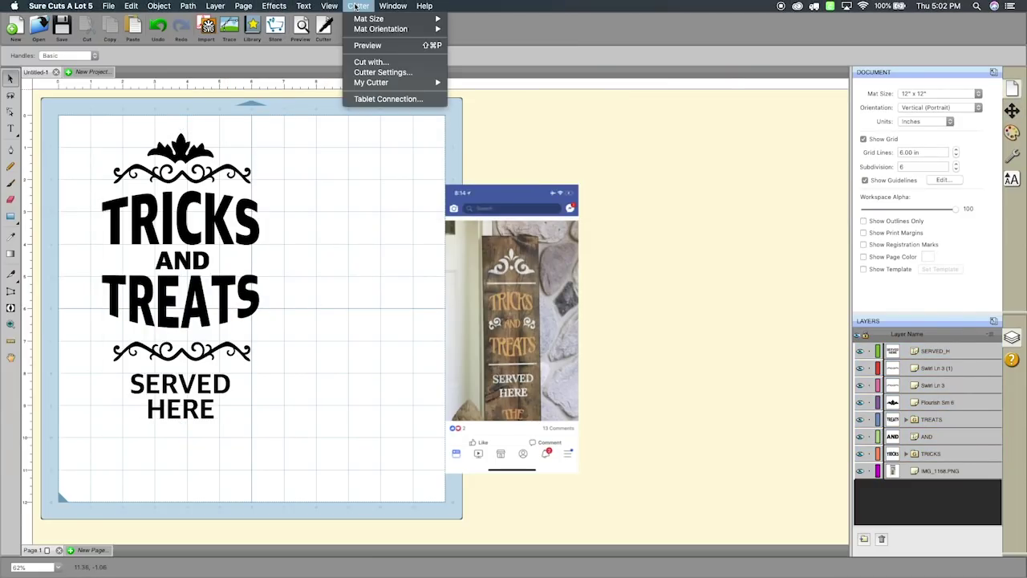
click(366, 73)
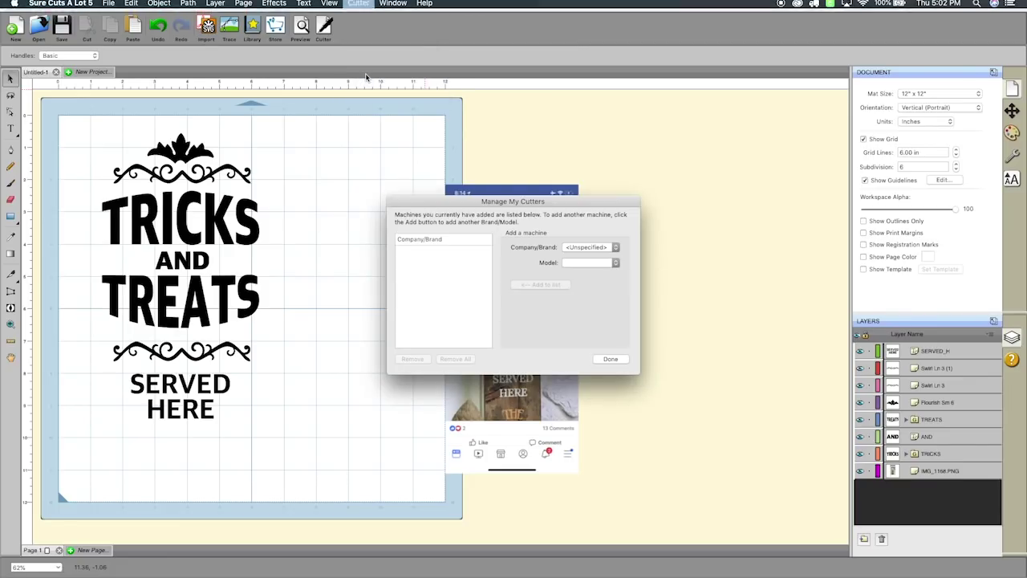
click(586, 249)
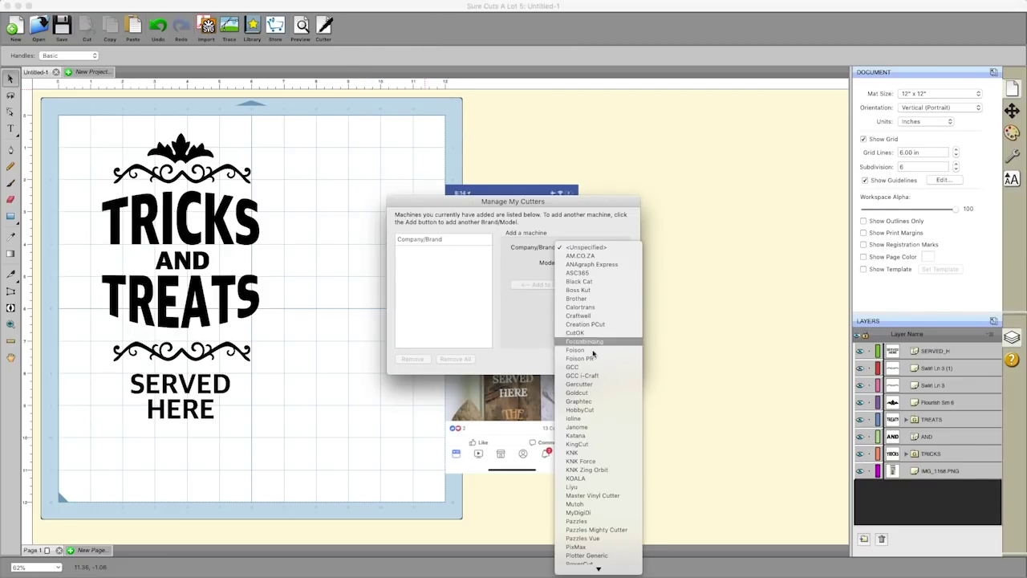
scroll(601, 409, down, 5)
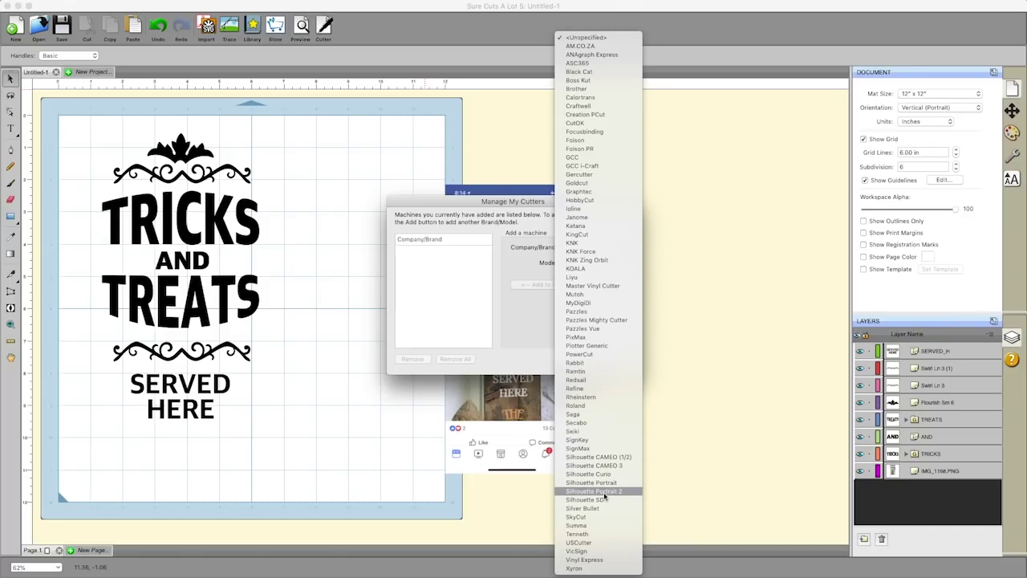
key(Escape)
key(Escape)
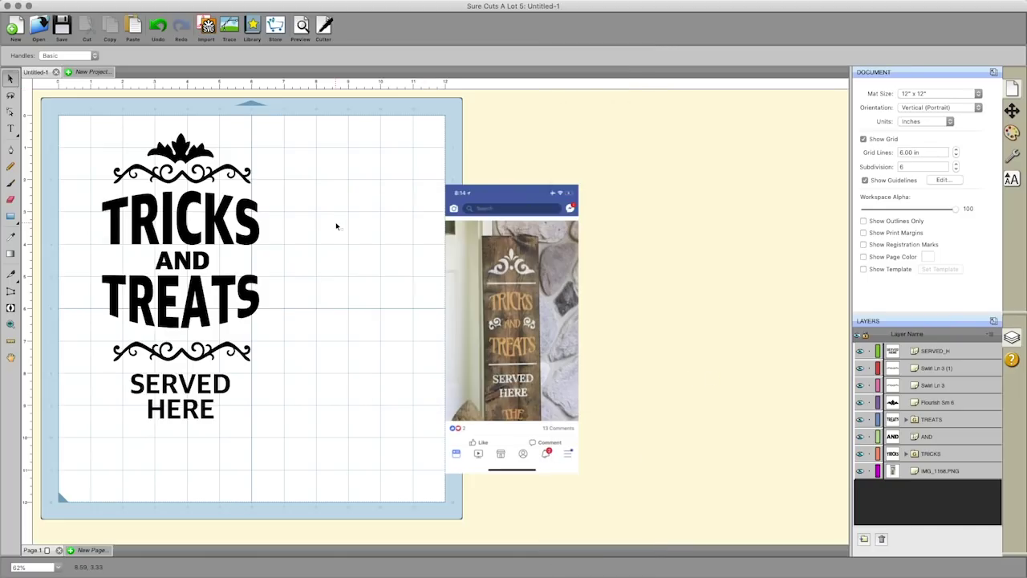
Group all the sign's text and flourishes into one object.
drag(70, 128, 297, 465)
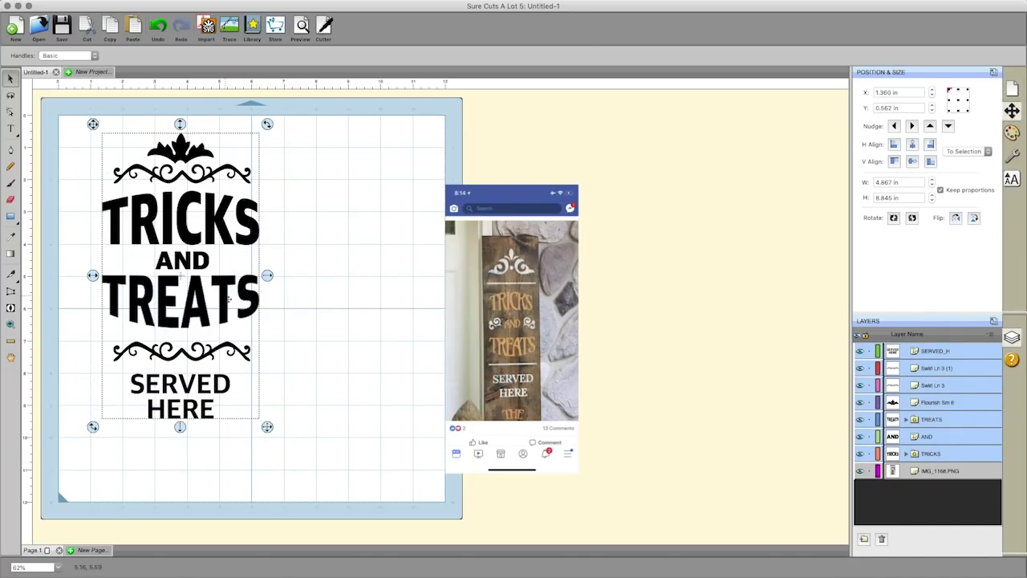
right_click(227, 298)
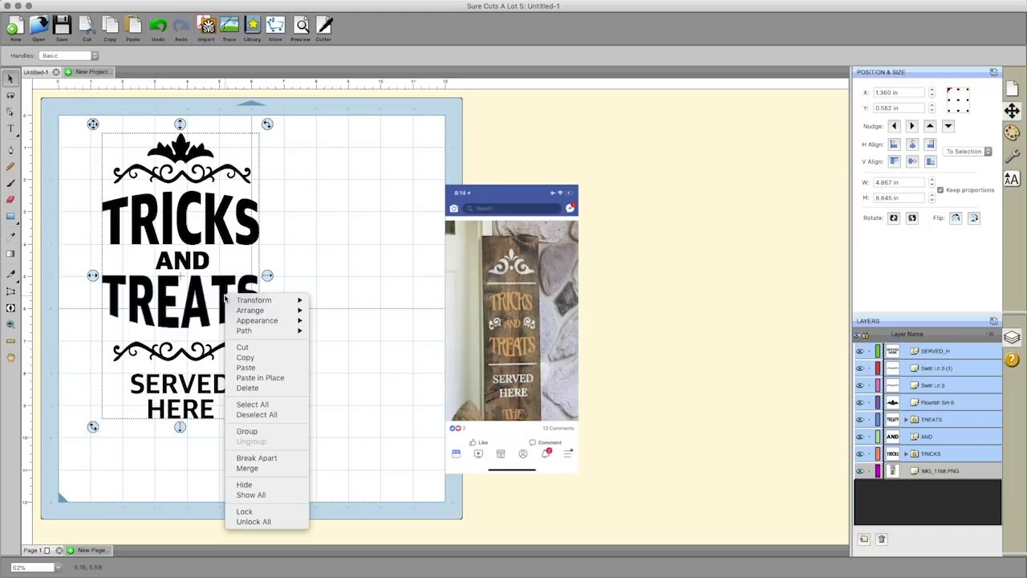
click(371, 305)
drag(70, 122, 282, 440)
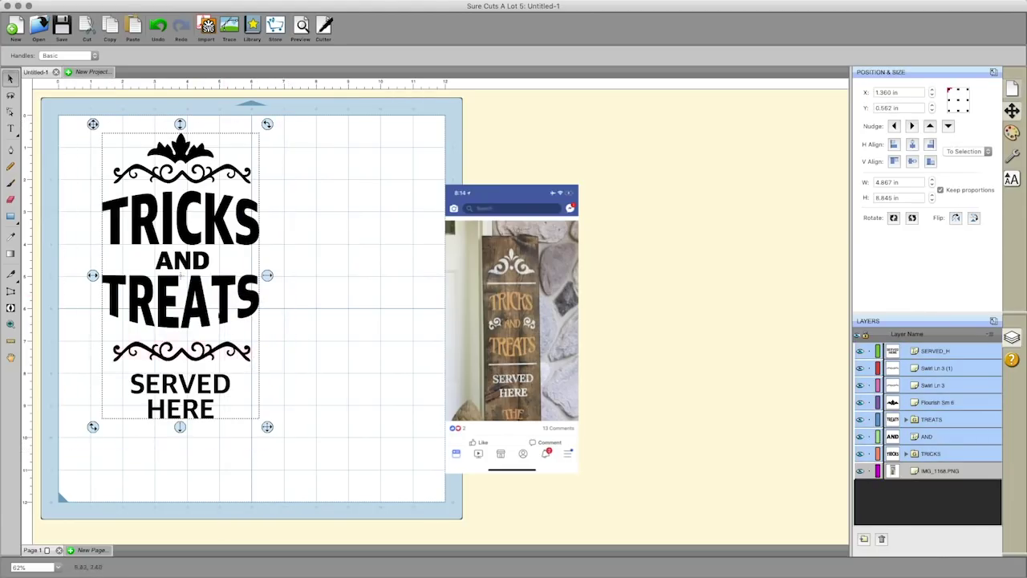
right_click(203, 281)
click(226, 415)
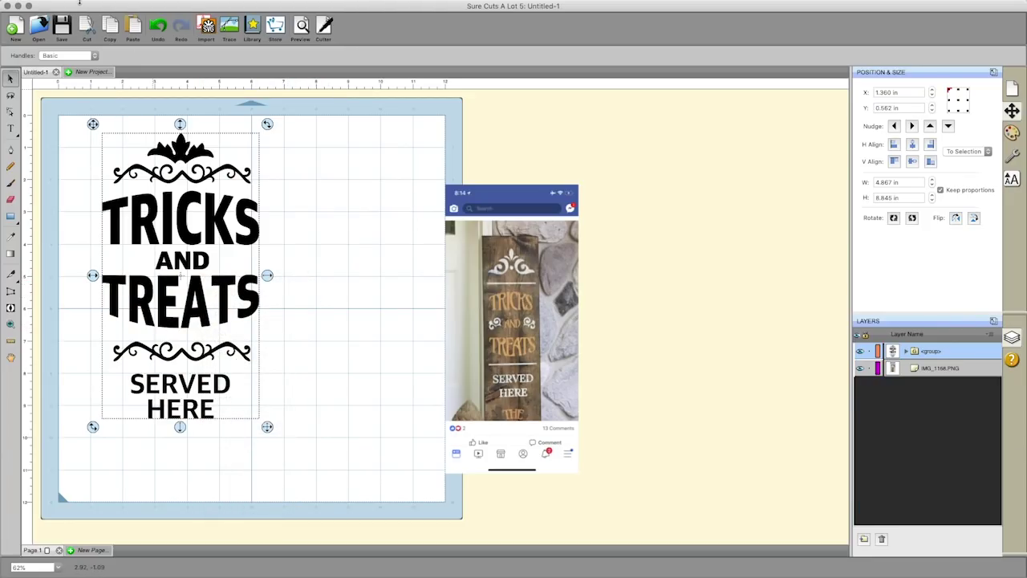
Delete the IMG_1168 reference photo.
mouse_move(105, 5)
click(517, 287)
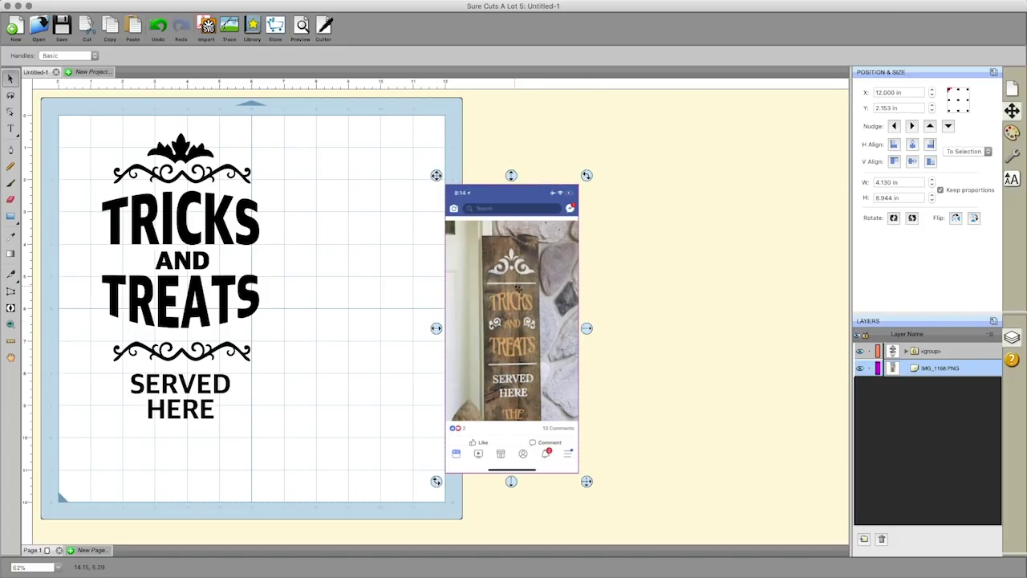
key(Delete)
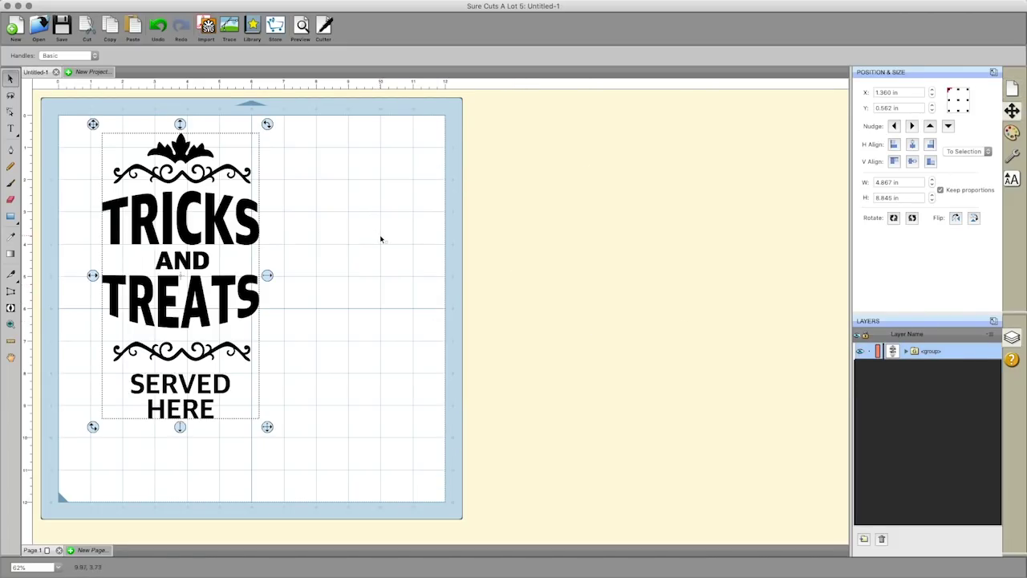
Export the design as a Design Space compatible SVG named 'Halloween Sign II'.
click(108, 6)
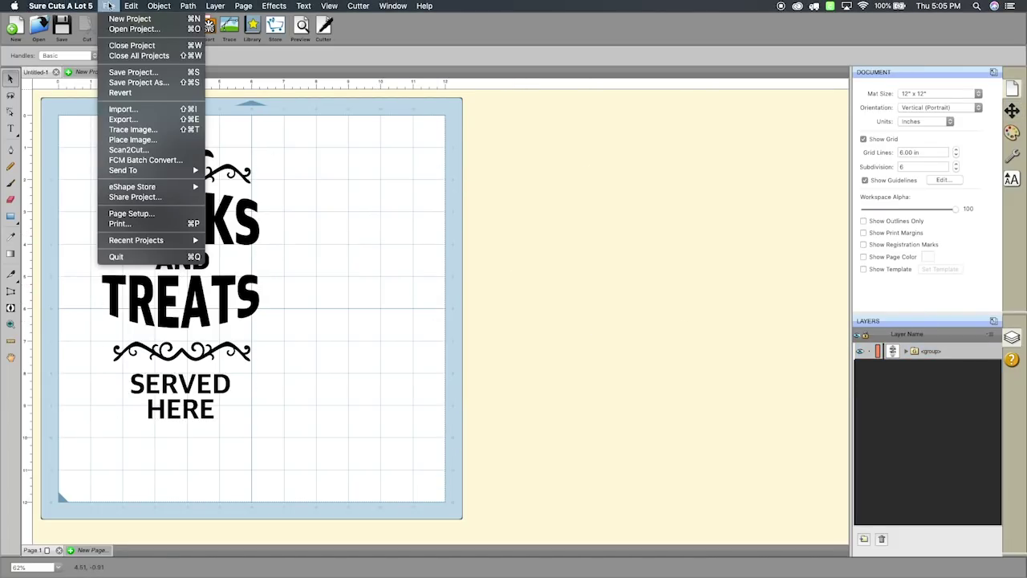
click(144, 120)
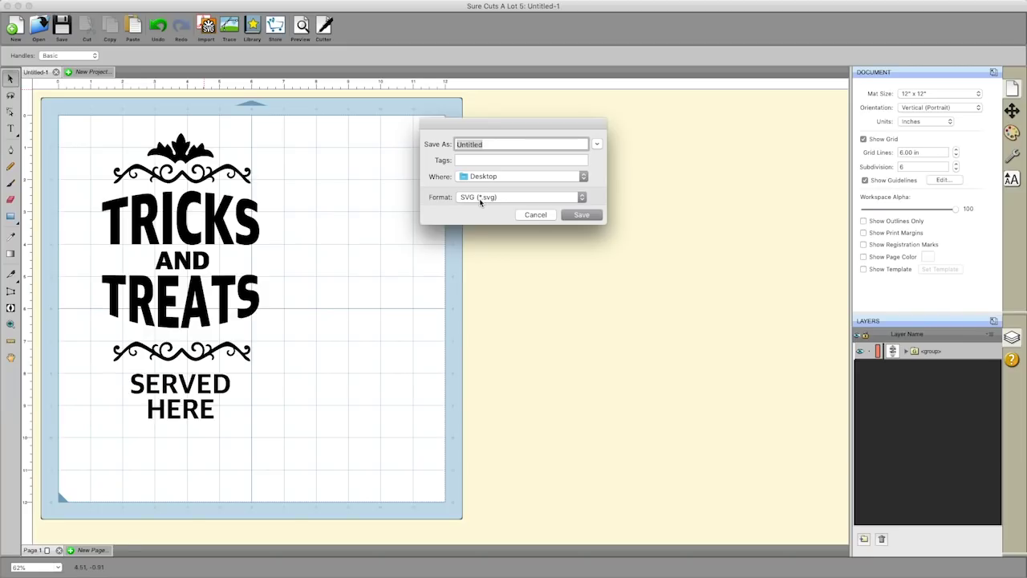
text(Halloween Sign II)
key(Return)
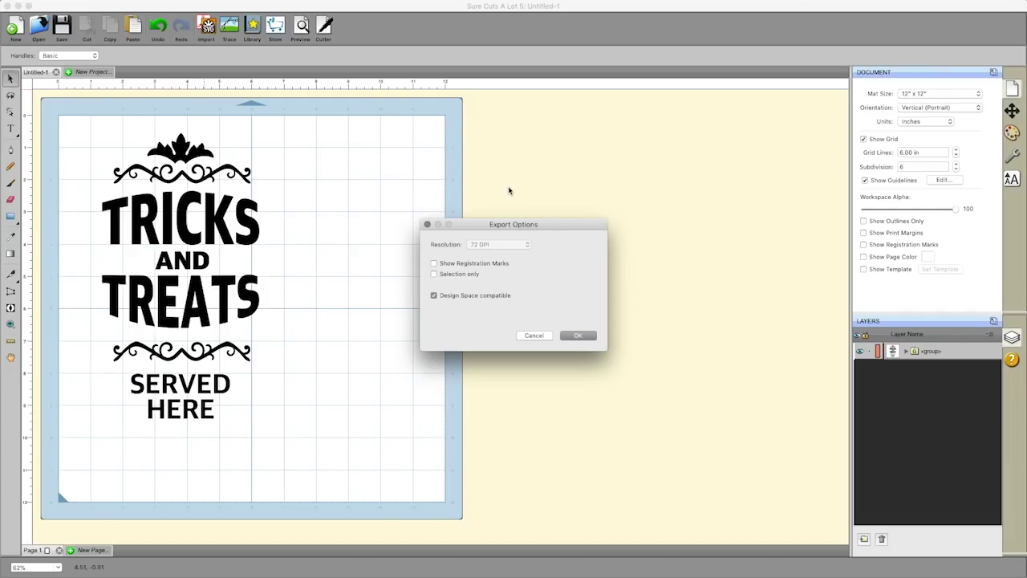
drag(493, 228, 438, 191)
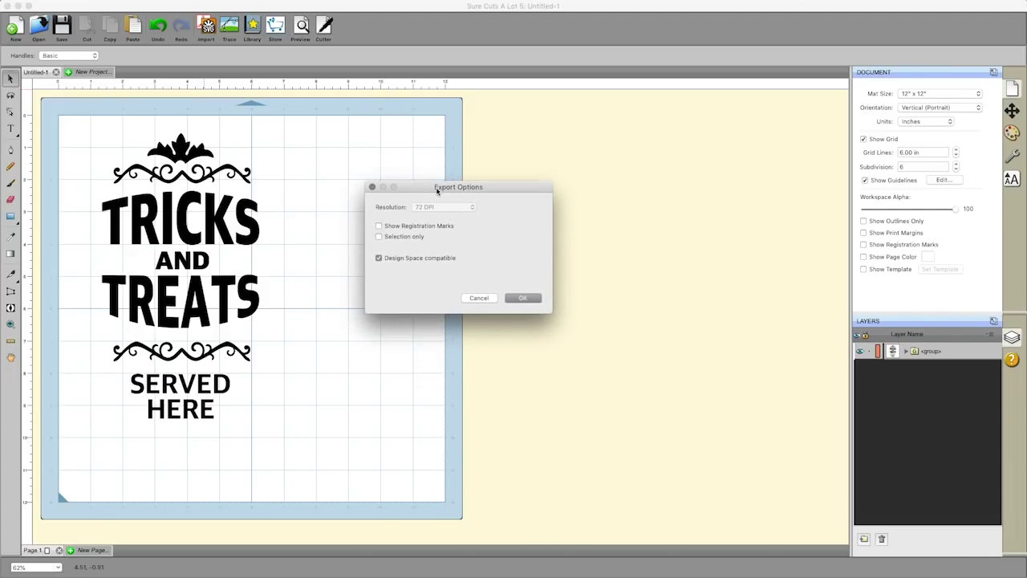
click(378, 258)
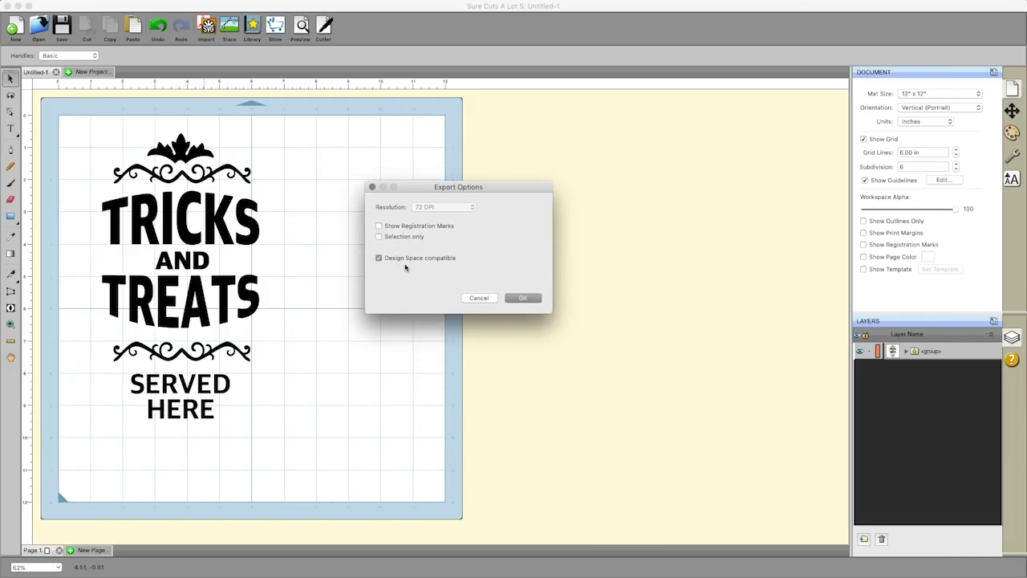
click(522, 300)
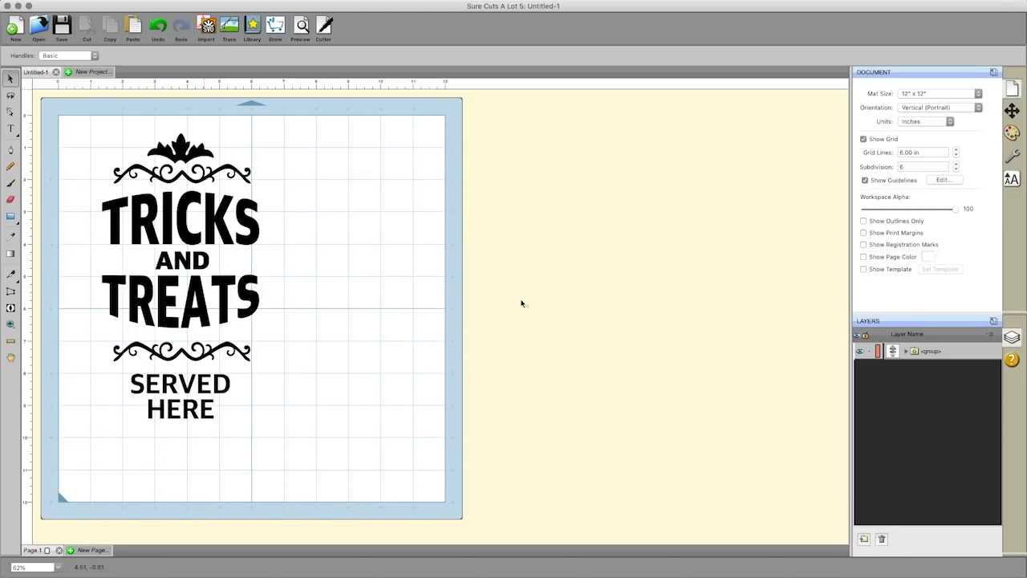
key(super+Tab)
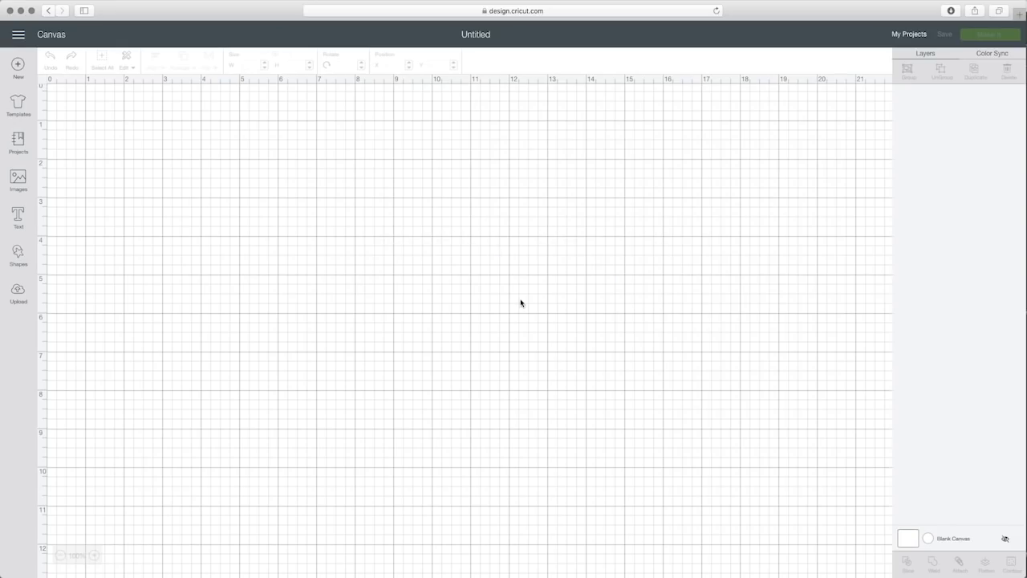
Upload Halloween Sign II.svg as an image and select its new thumbnail.
click(17, 293)
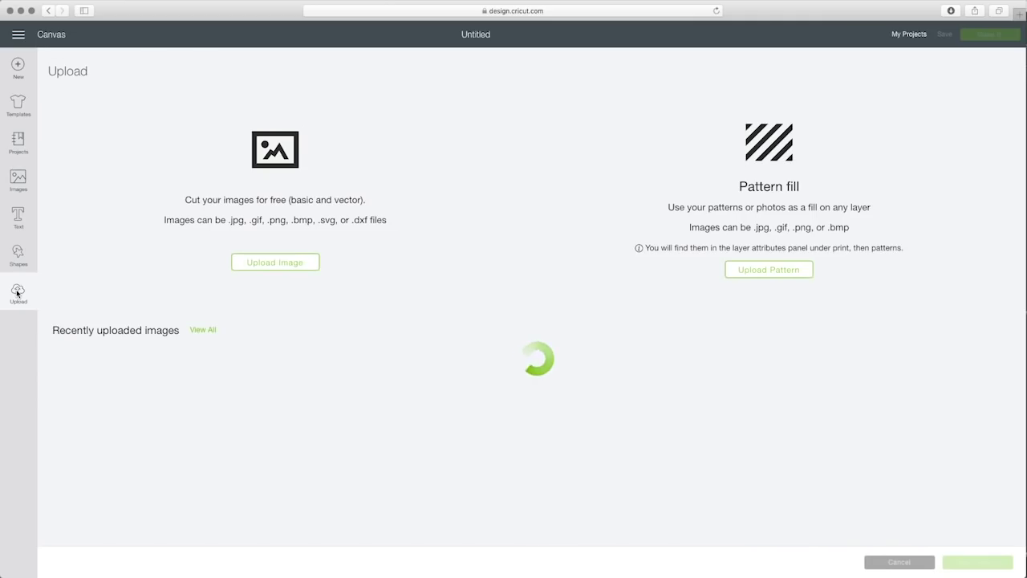
click(266, 265)
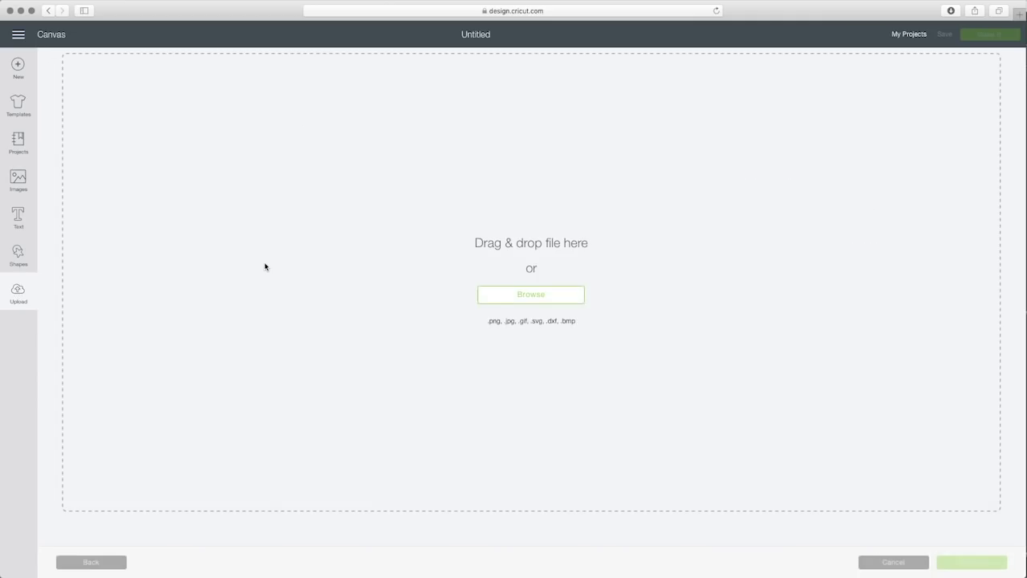
click(526, 296)
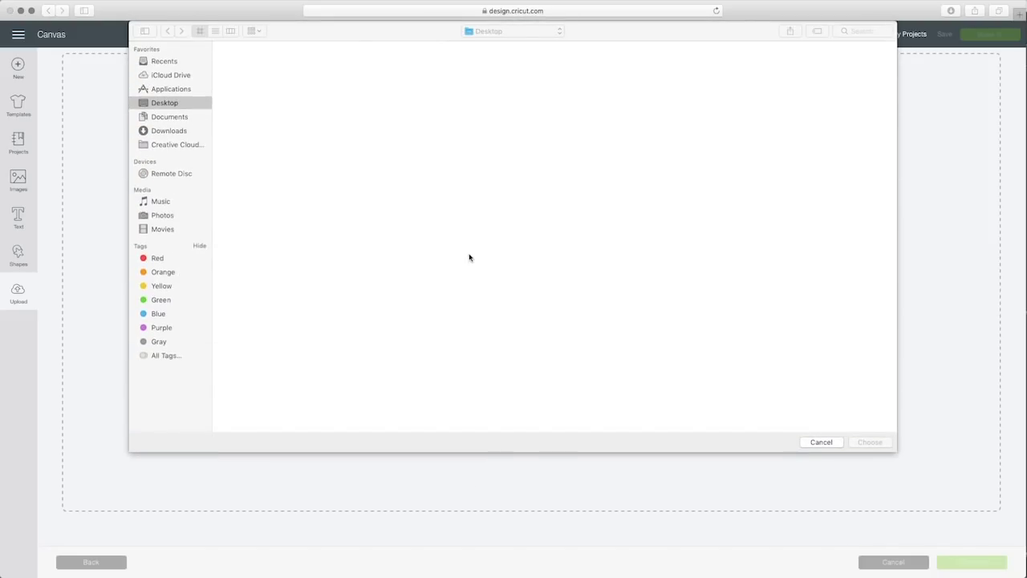
double_click(361, 68)
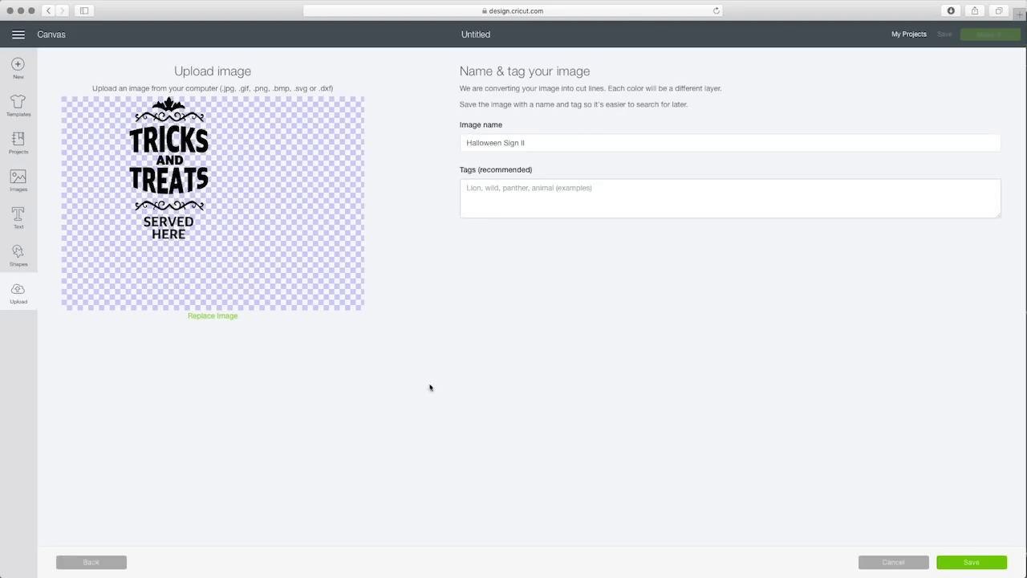
click(973, 564)
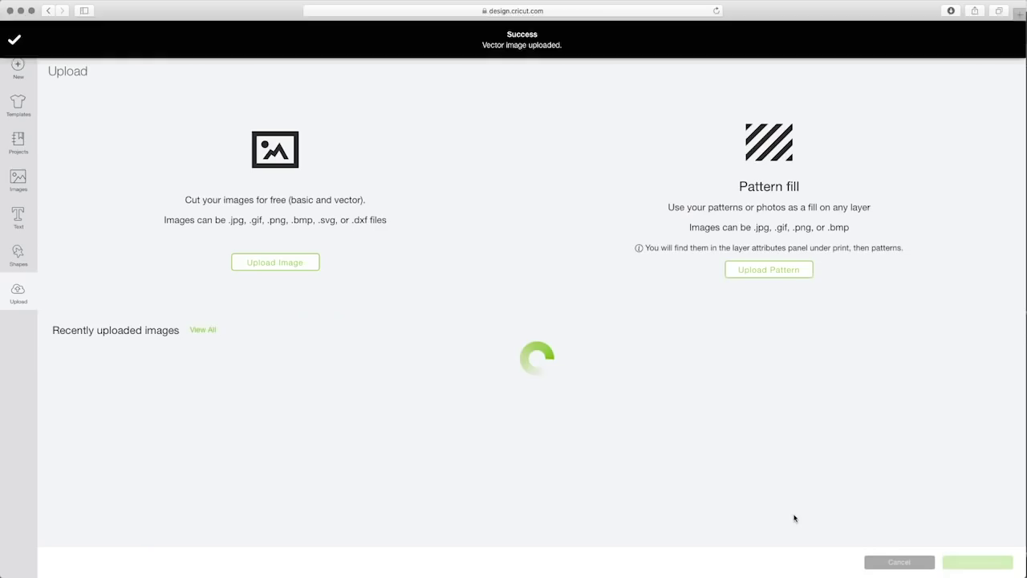
click(108, 402)
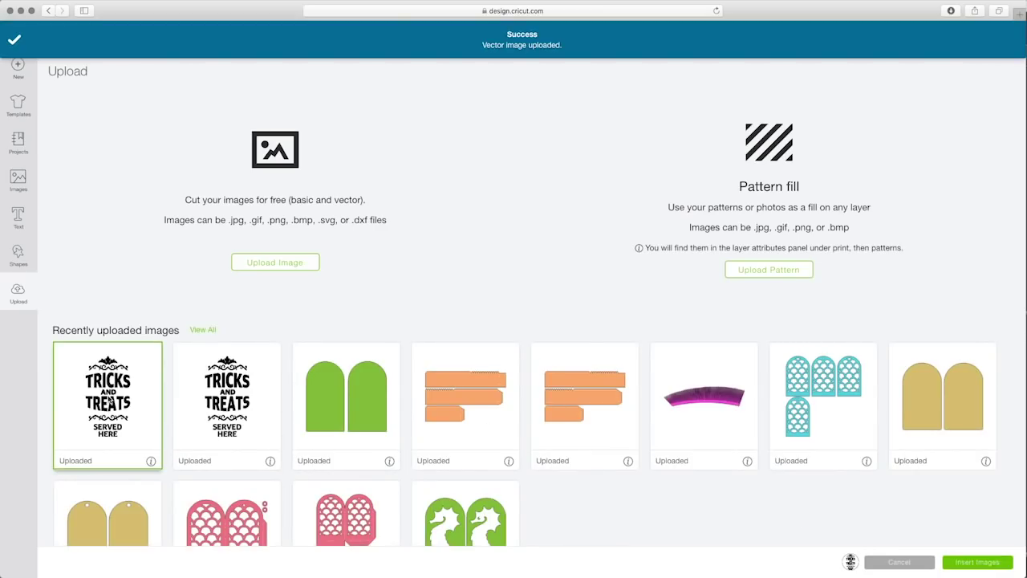
Insert the sign, move it to the canvas top-left, and preview it on the mat.
click(980, 564)
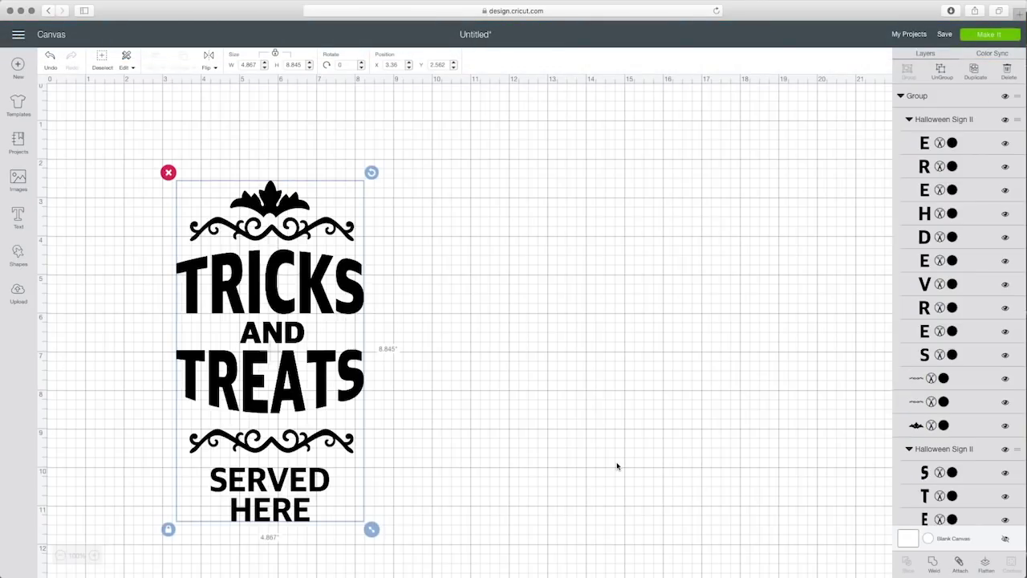
drag(310, 302, 267, 225)
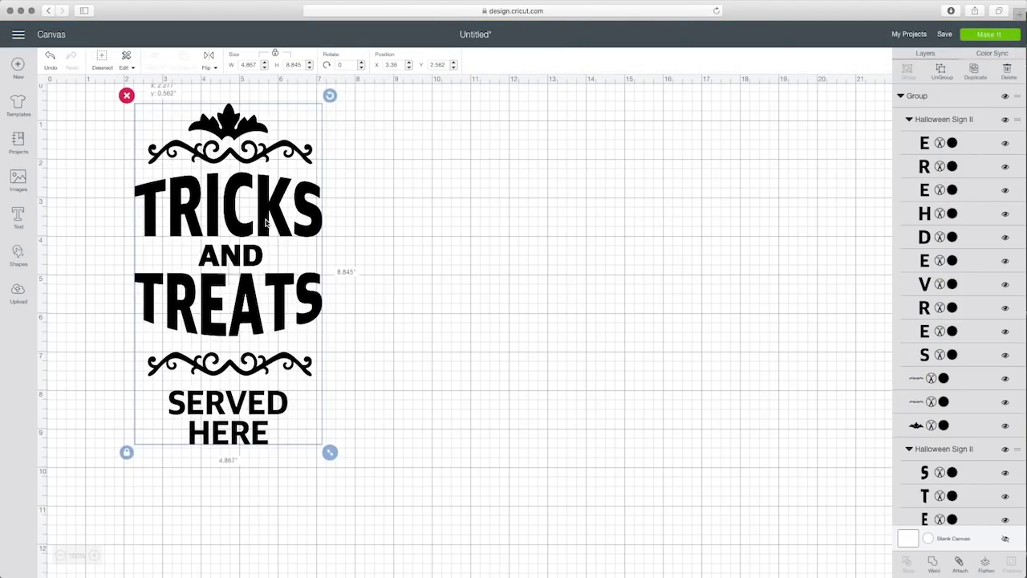
click(439, 286)
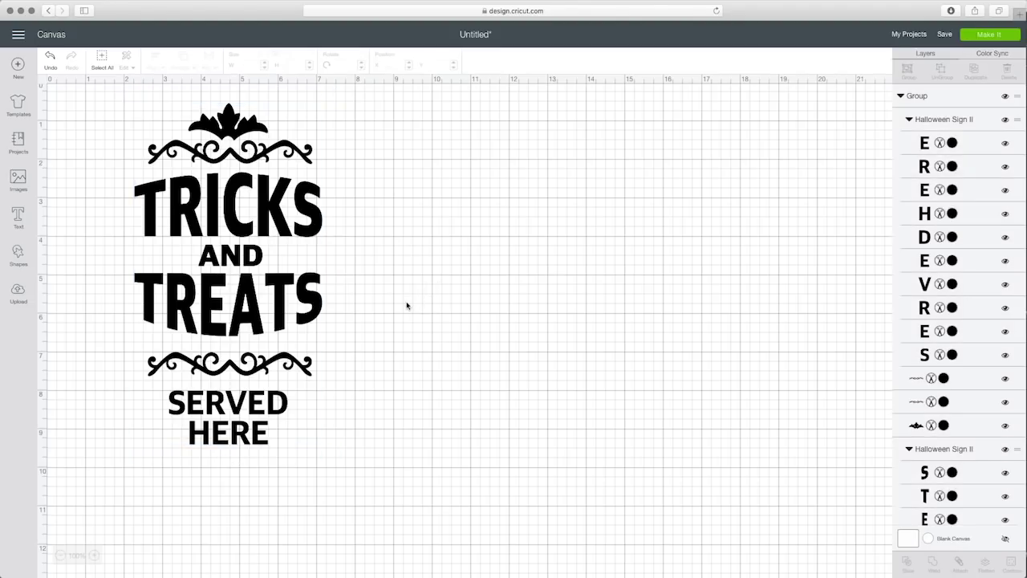
click(294, 207)
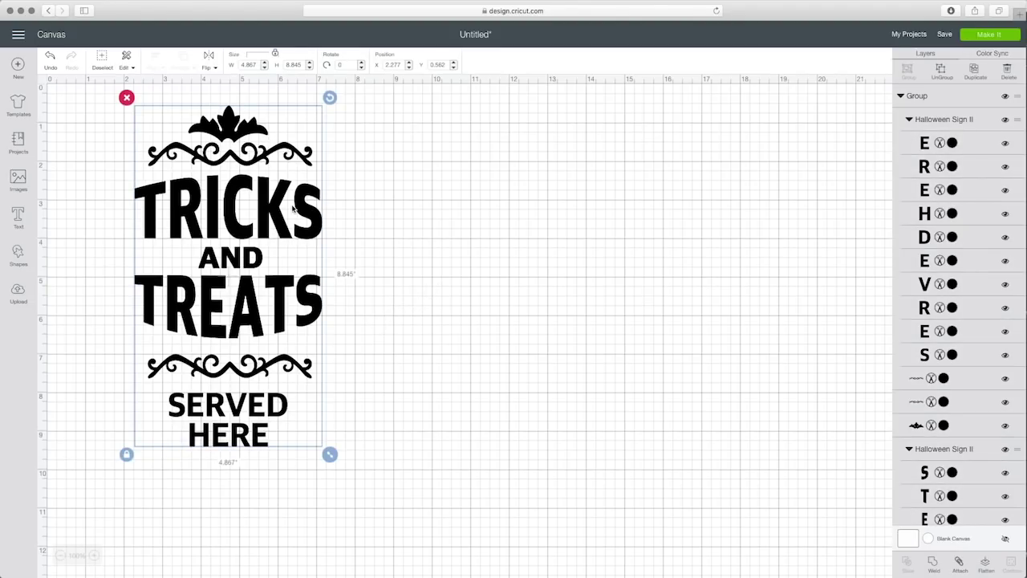
click(369, 222)
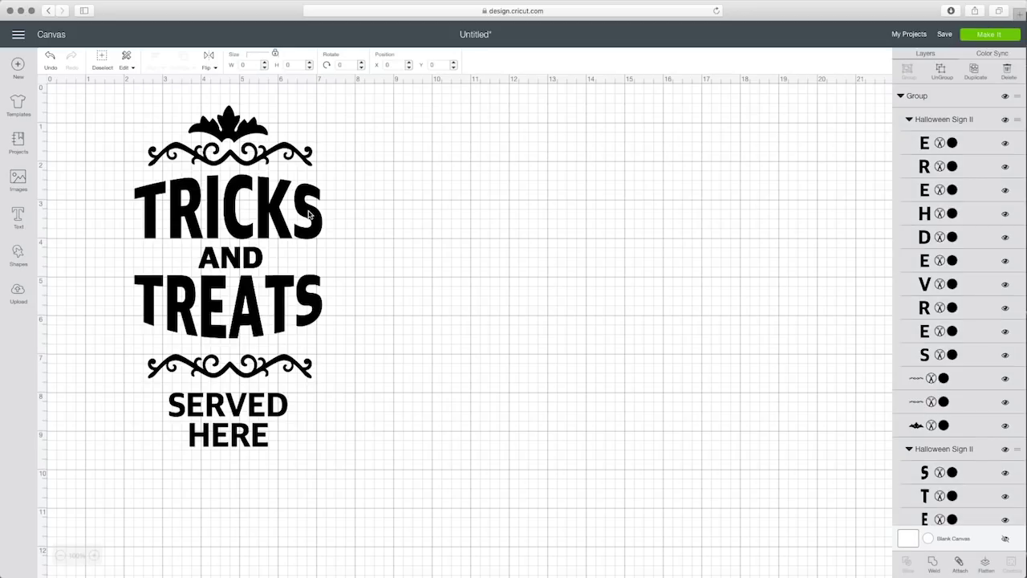
click(309, 213)
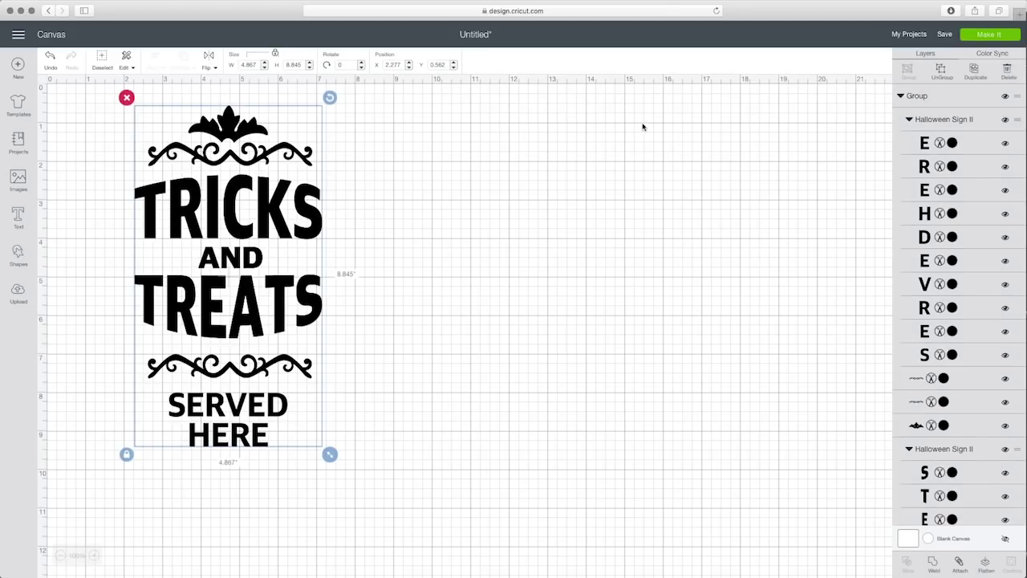
click(991, 35)
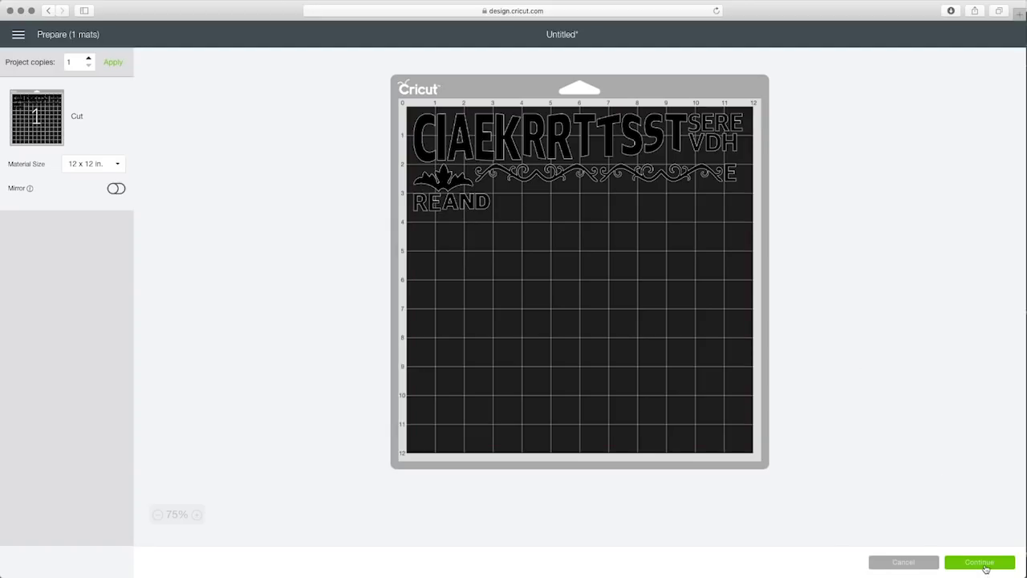
Attach the sign's pieces, re-preview the intact mat layout, then go to svgtools.co.
click(912, 561)
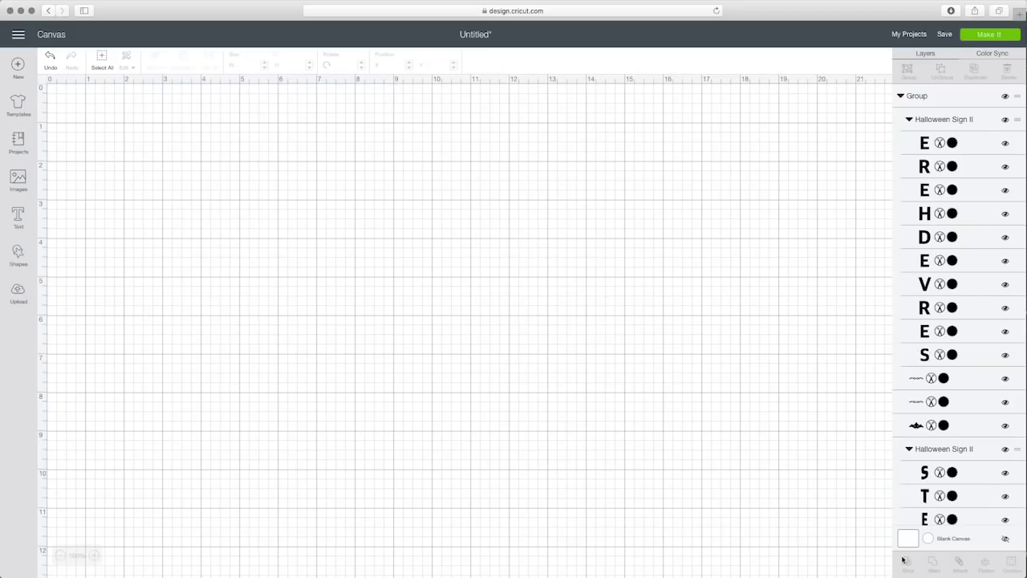
click(276, 218)
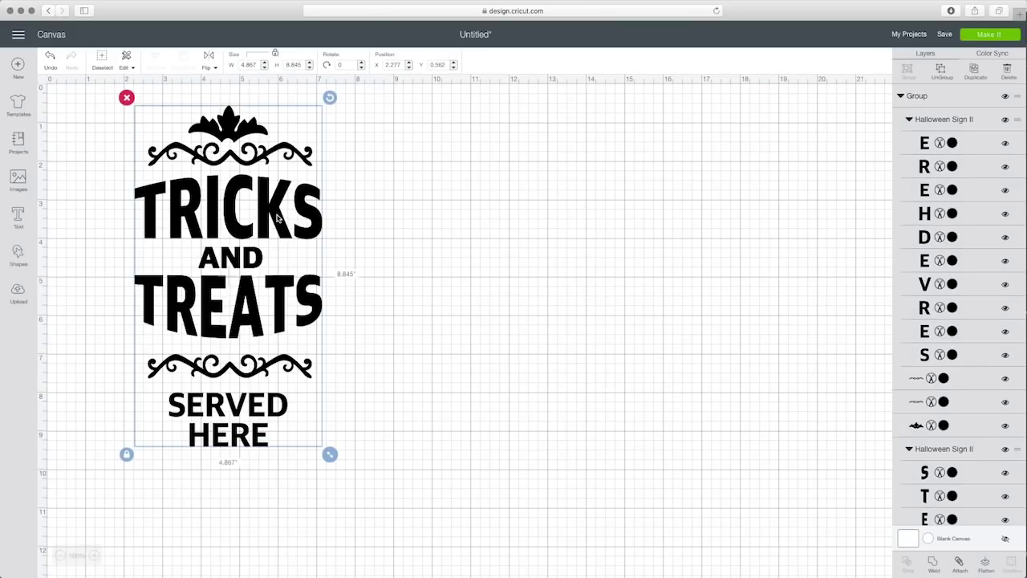
click(959, 565)
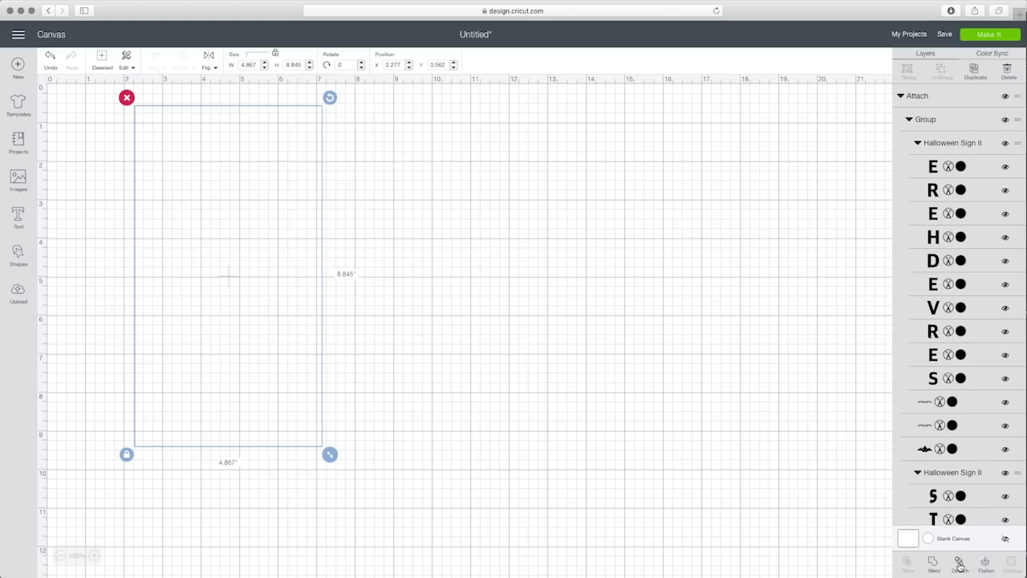
click(987, 35)
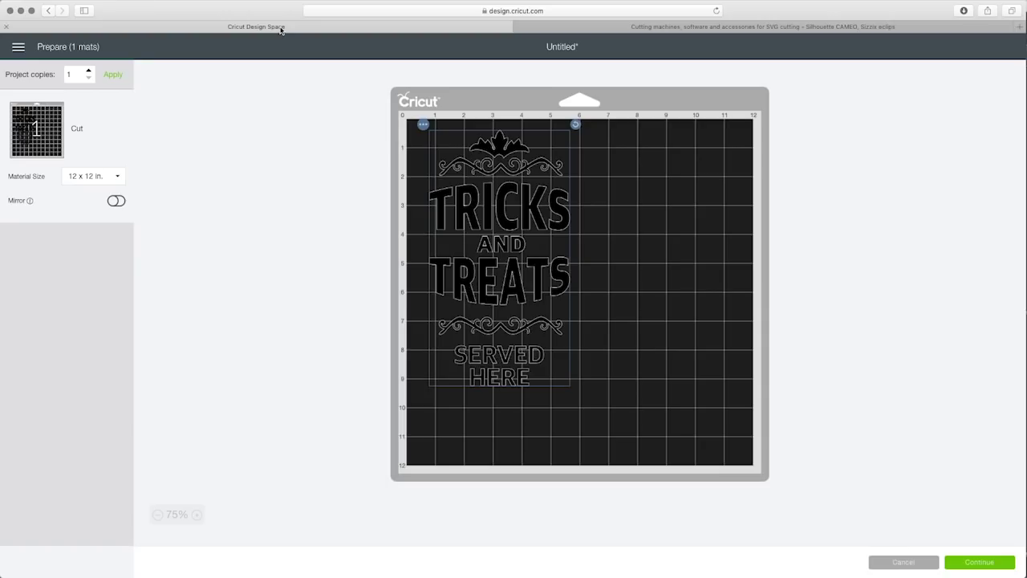
click(648, 28)
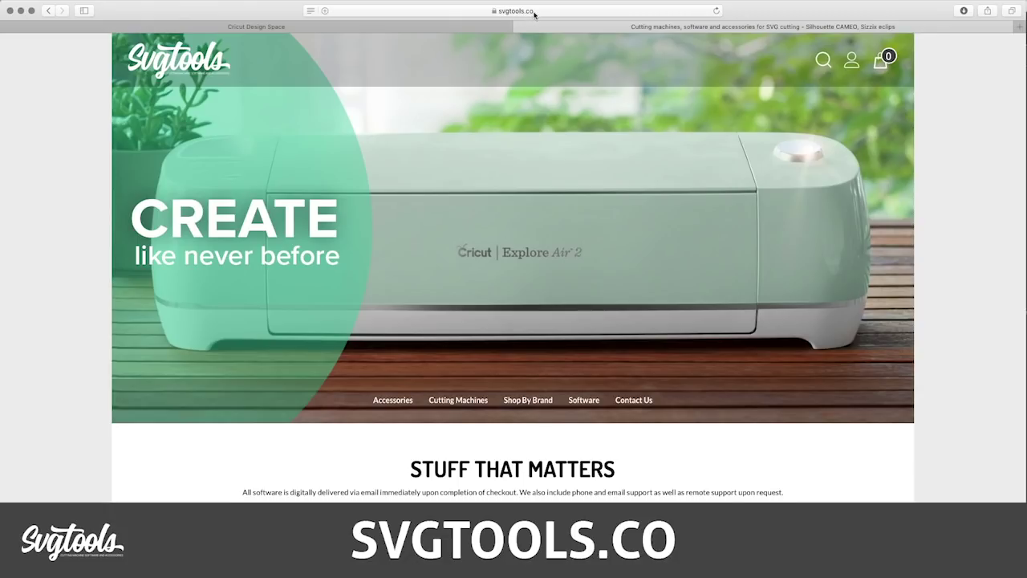
Open the svgtools.co product page for Sure Cuts A Lot 5 (Digital Download), priced $54.99.
mouse_move(583, 400)
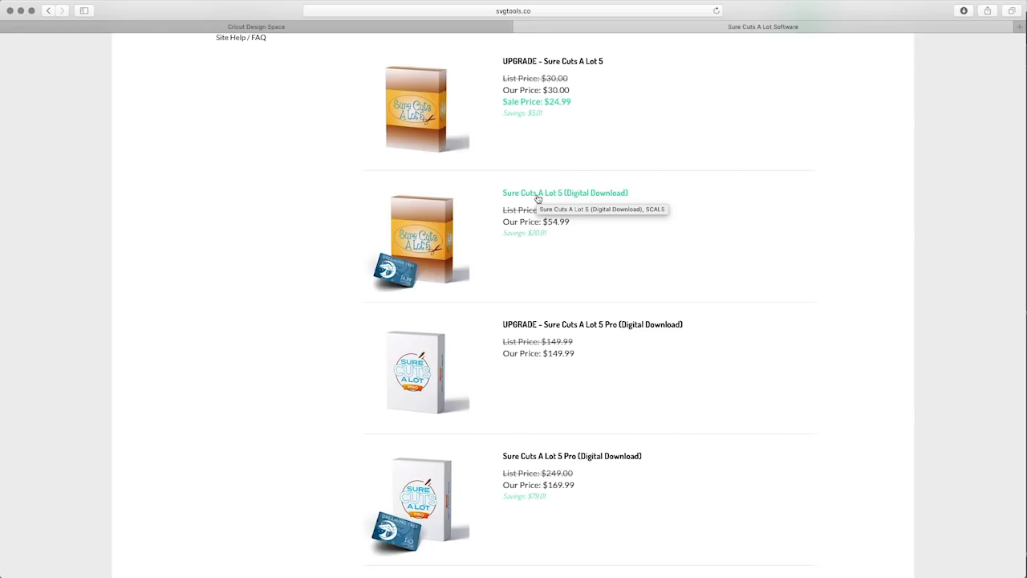
click(537, 196)
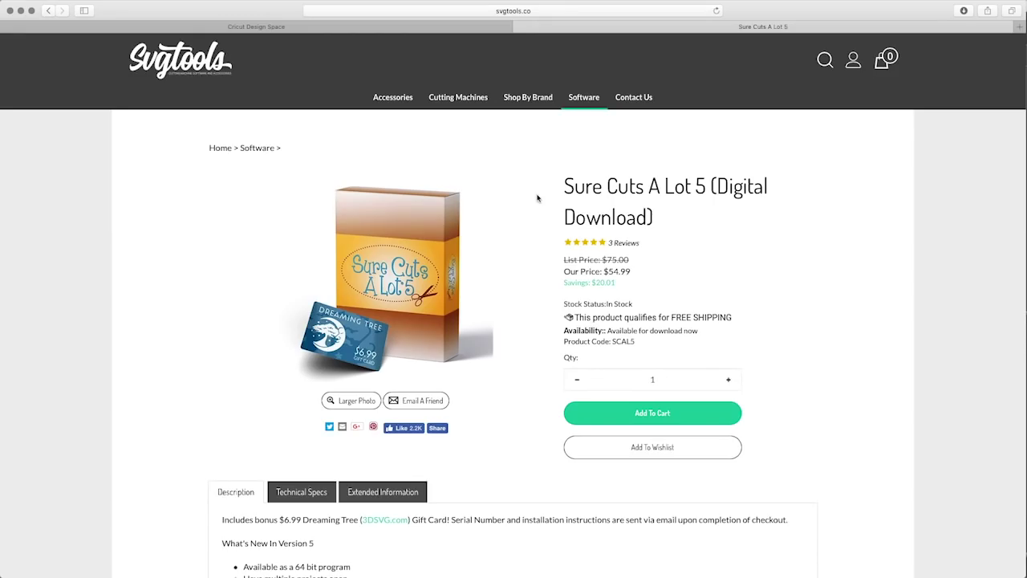